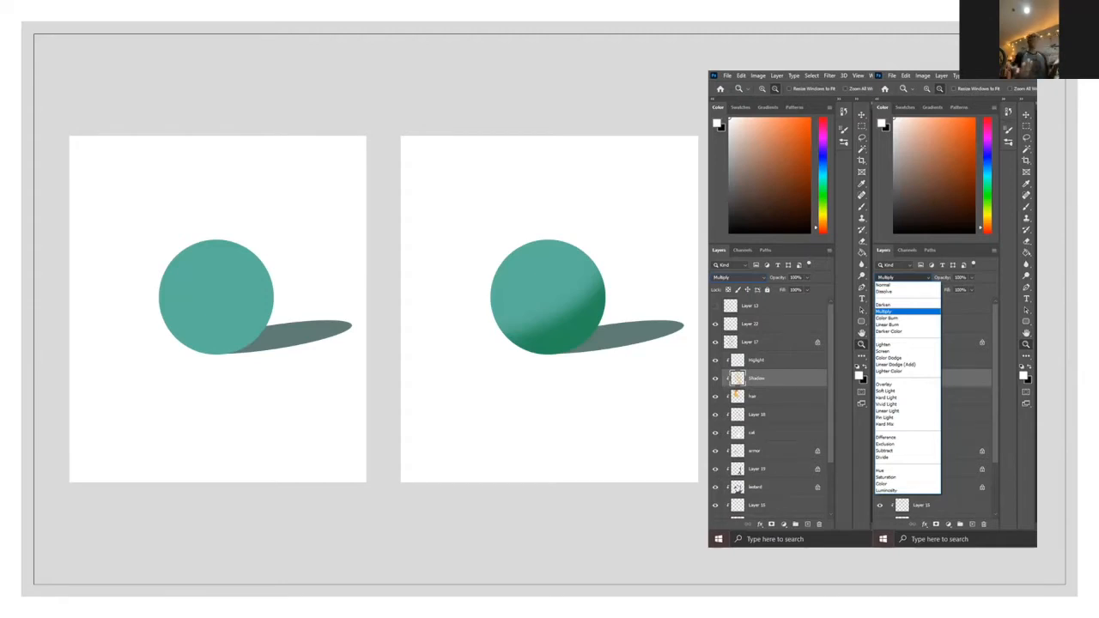
key("Right")
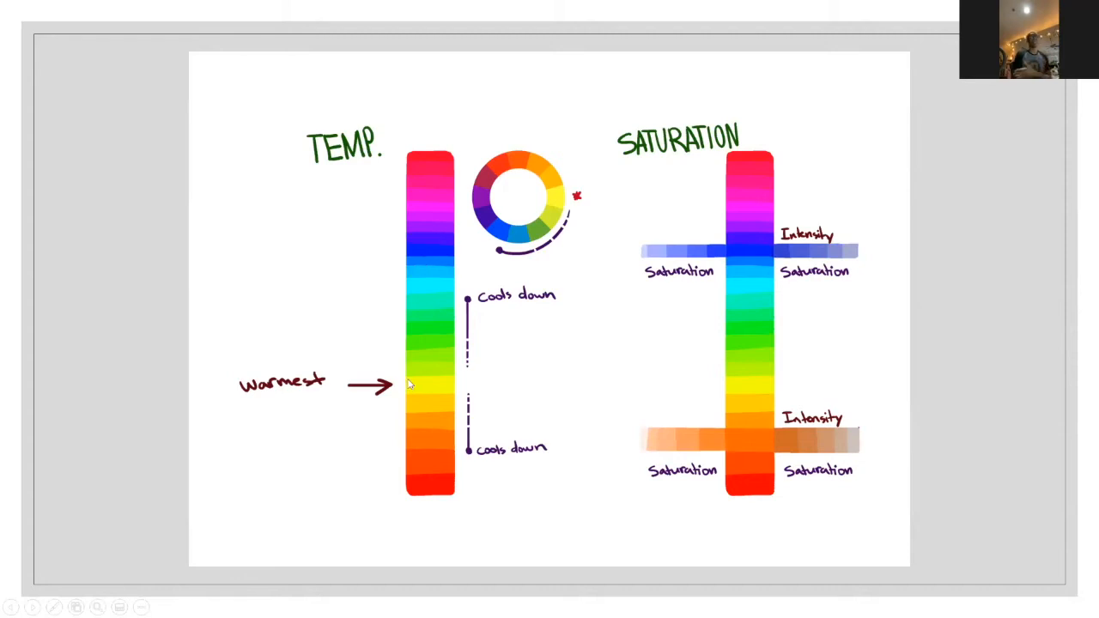
key("Right")
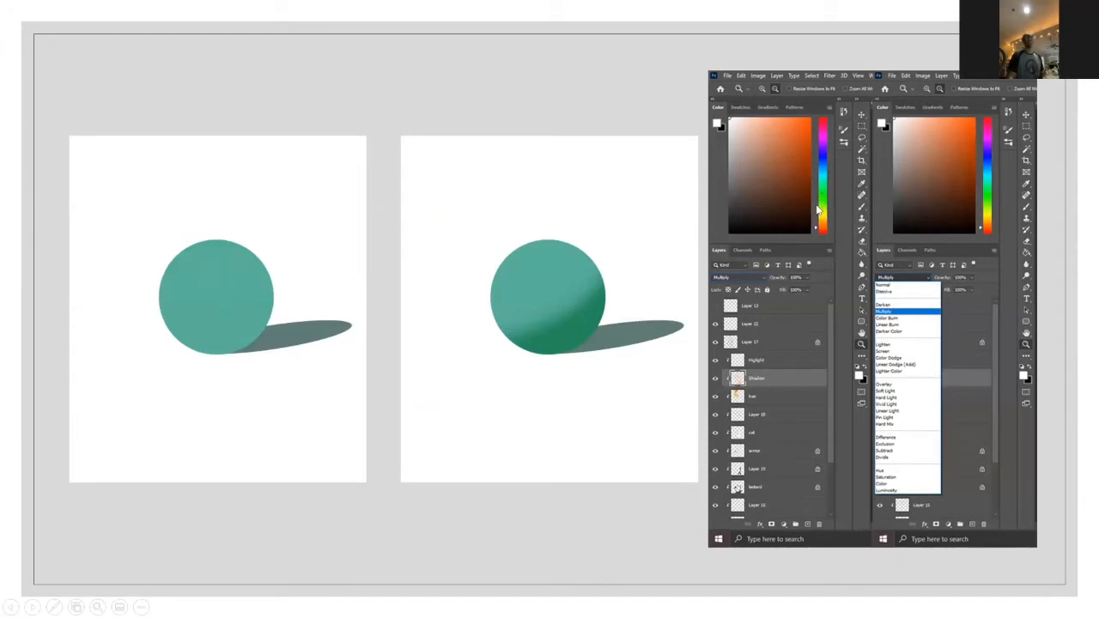
left_click(579, 330)
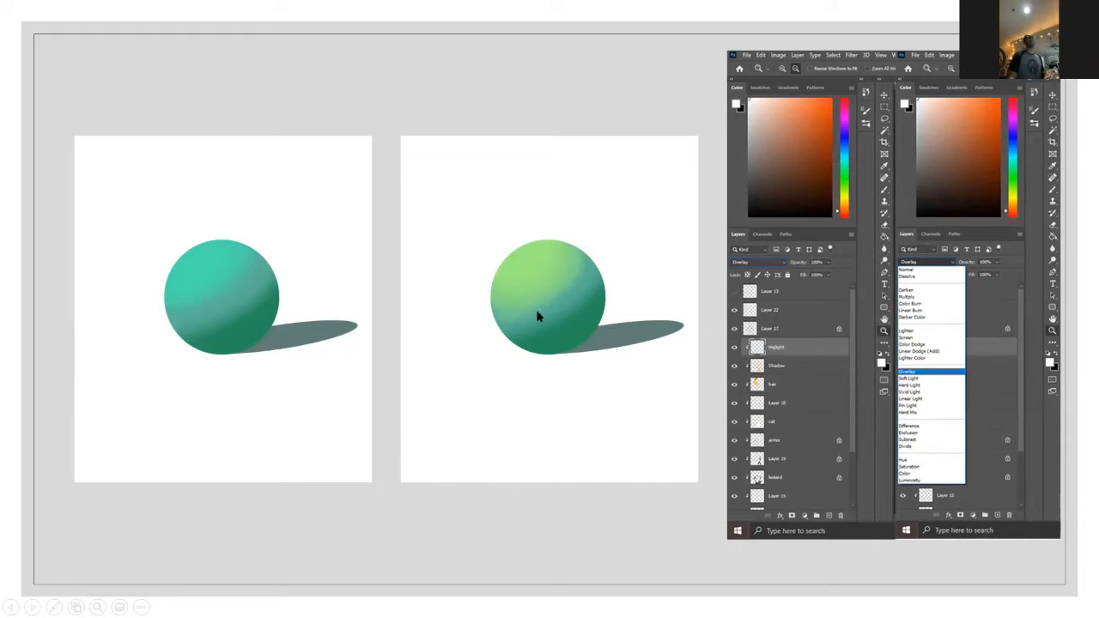
left_click(250, 263)
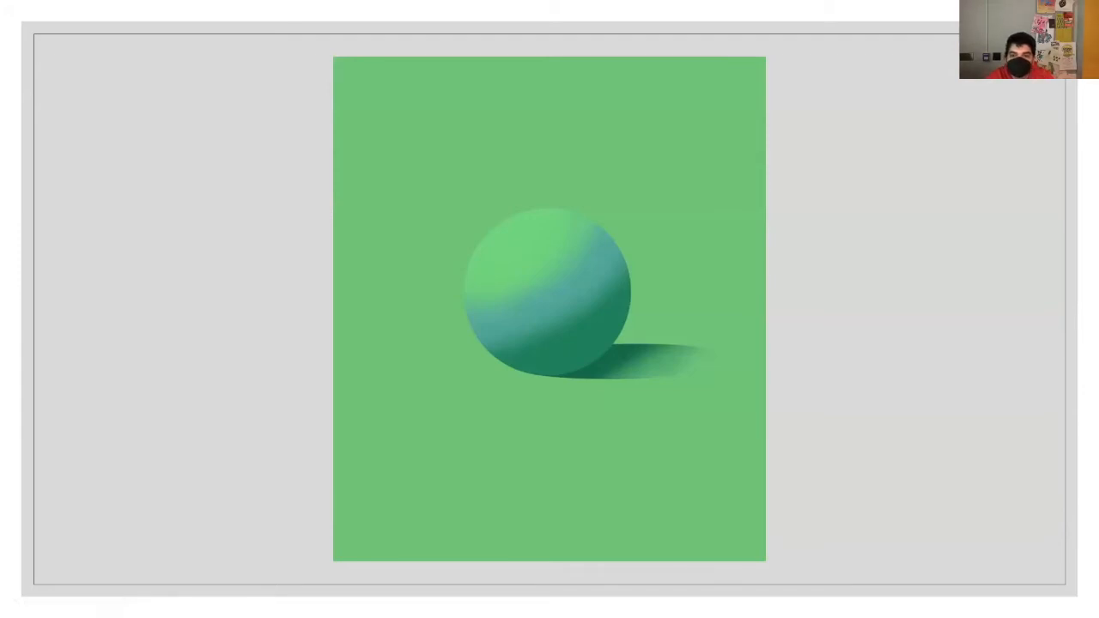
key("Right")
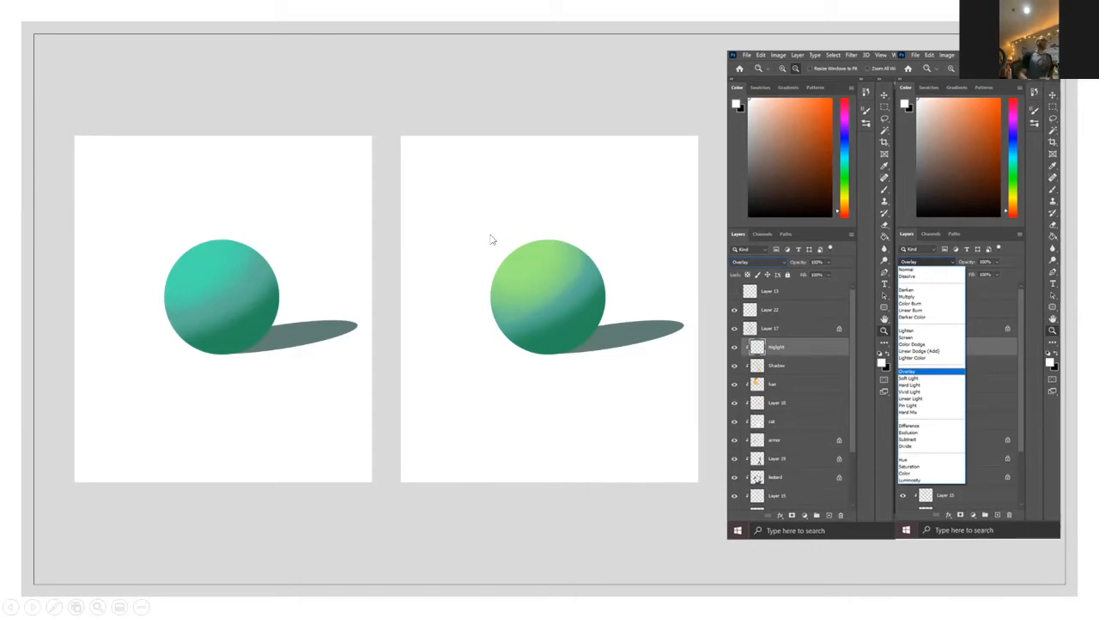
key("Right")
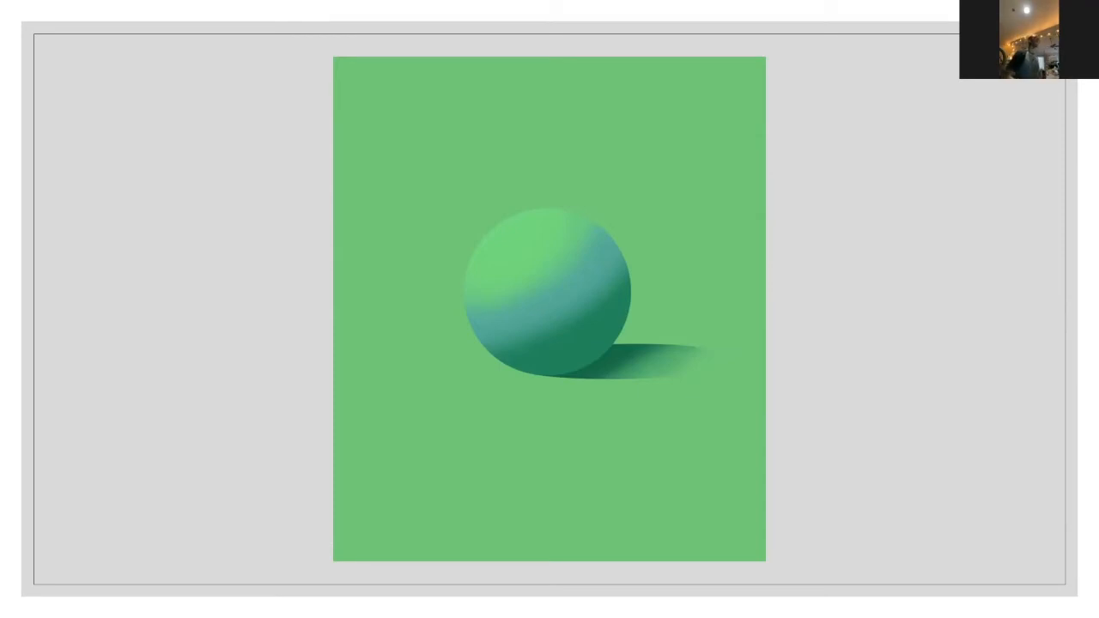
key("Right")
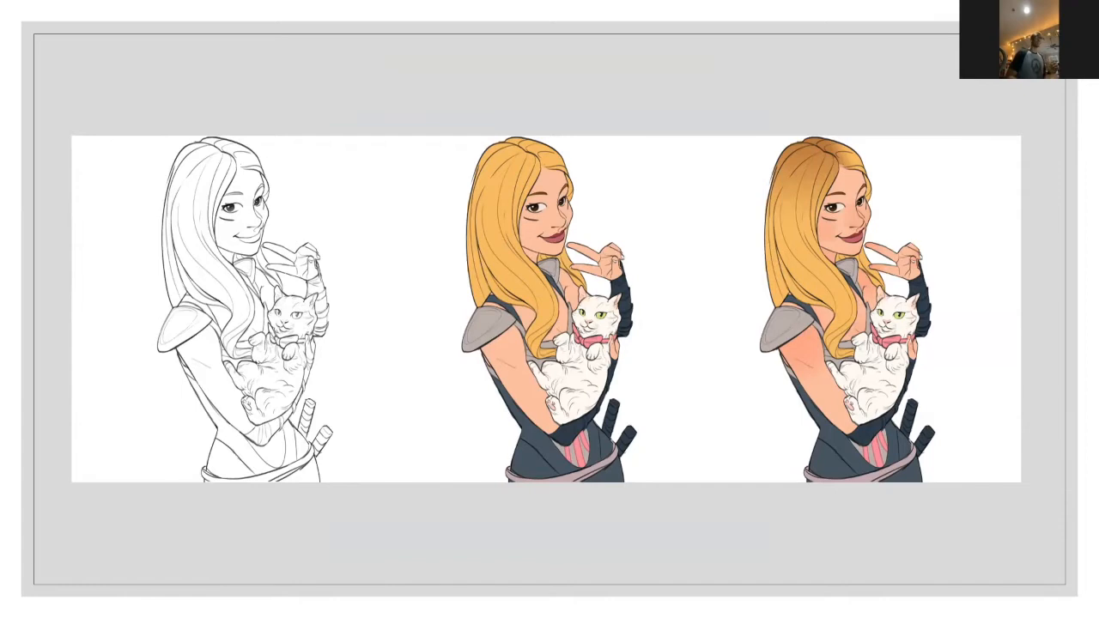
key("Right")
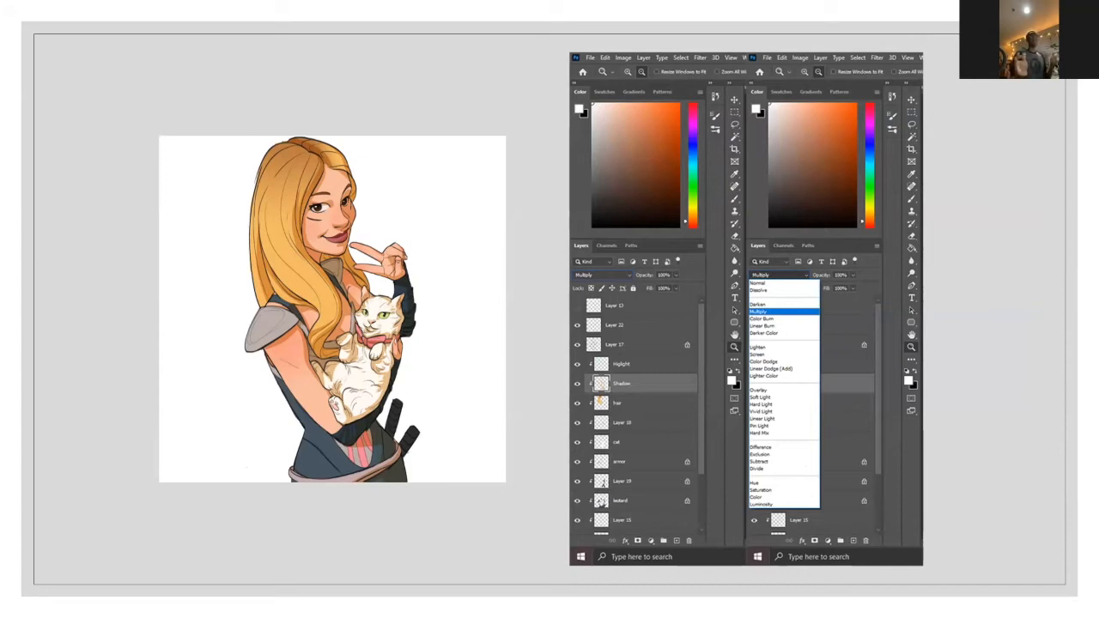
key("Right")
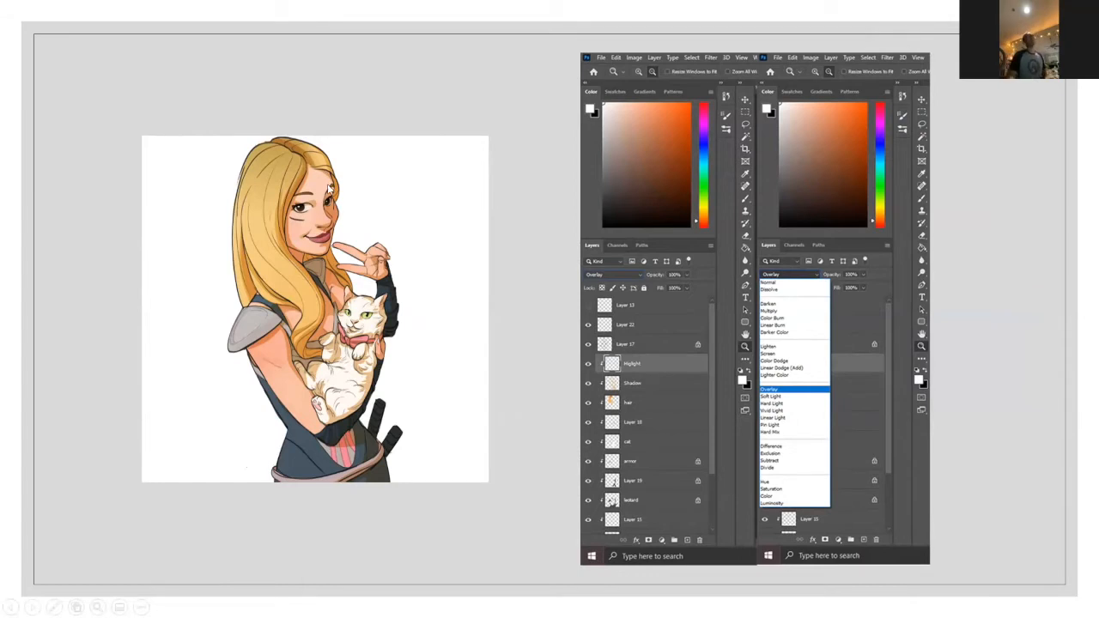
key("Left")
key("Right")
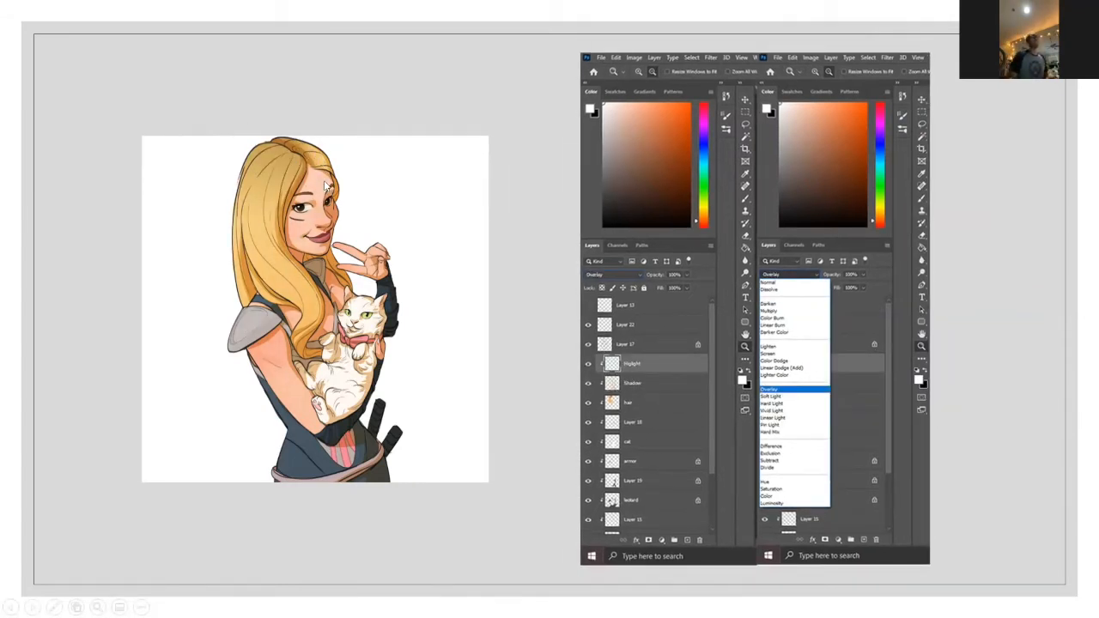
key("Right")
key("Left")
key("Left")
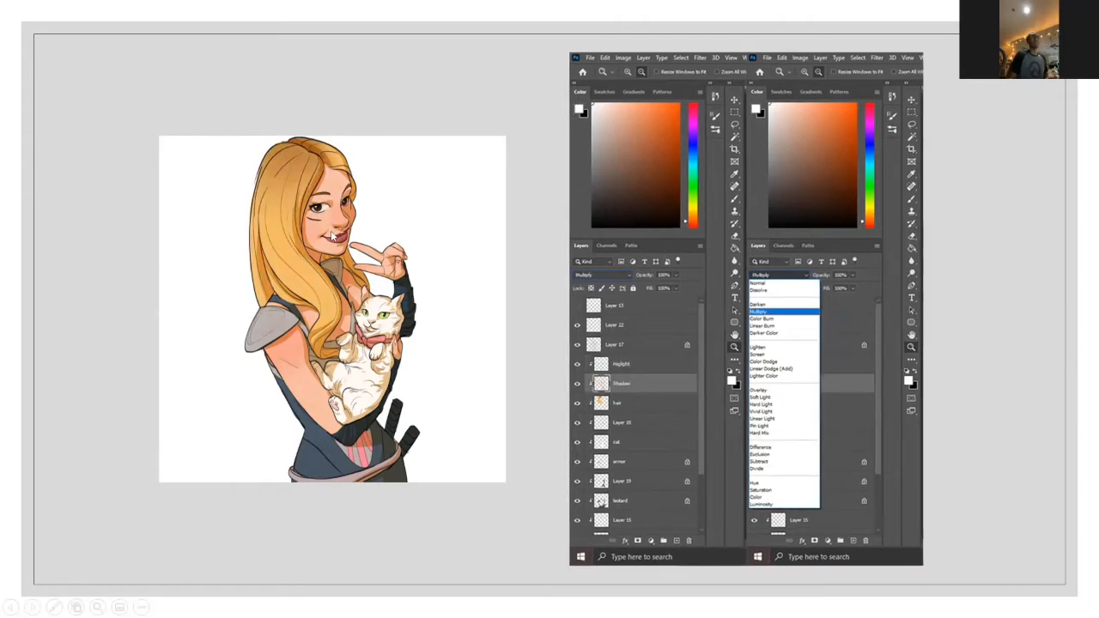
key("Right")
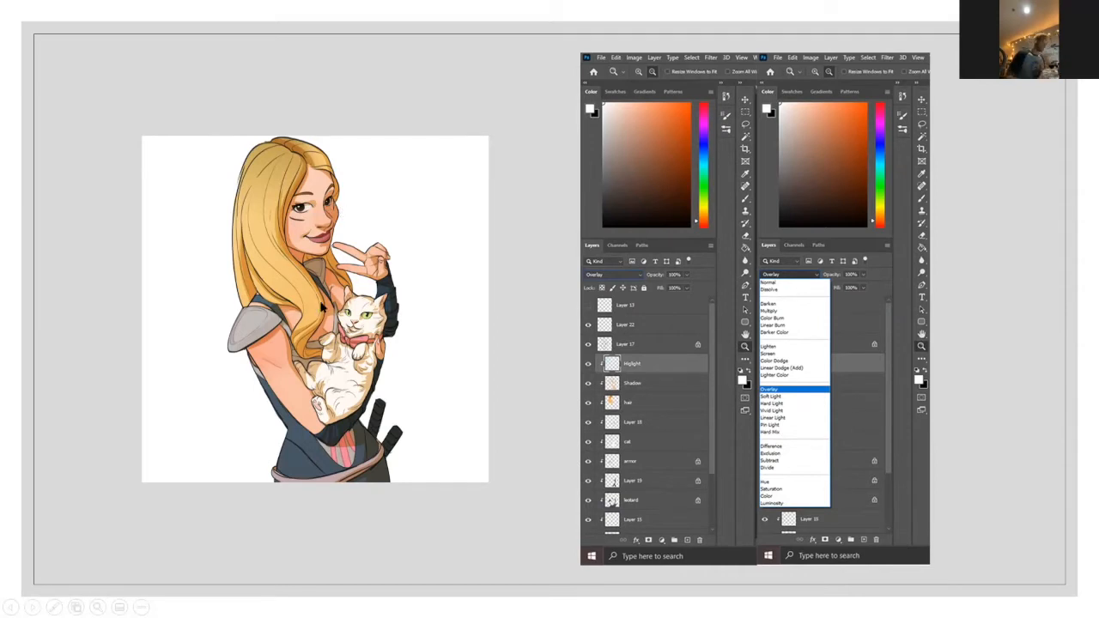
key("Right")
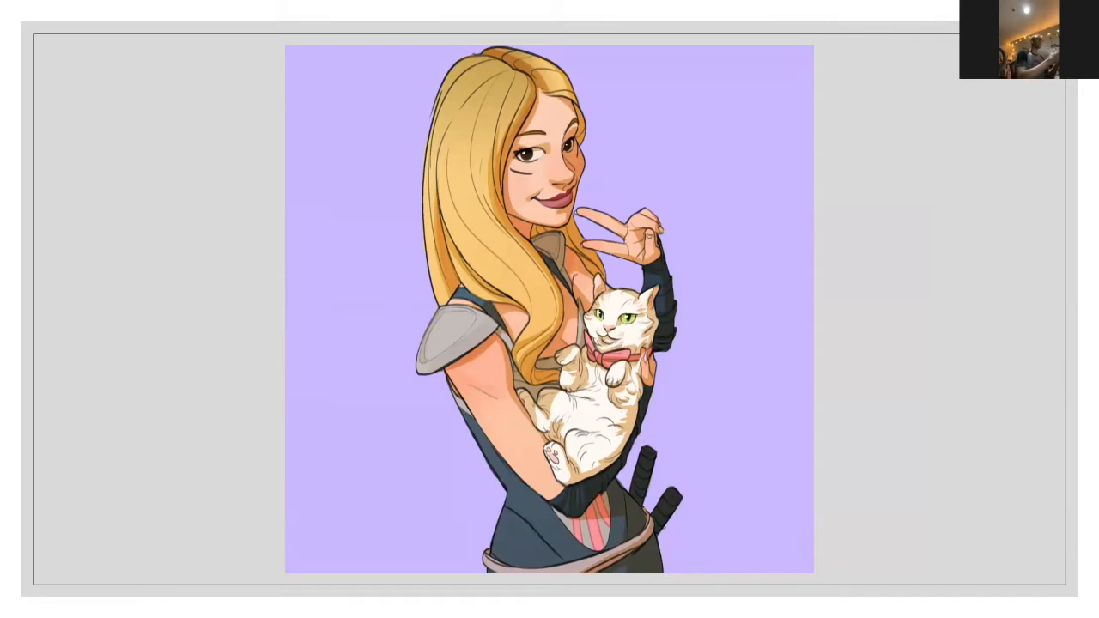
key("Right")
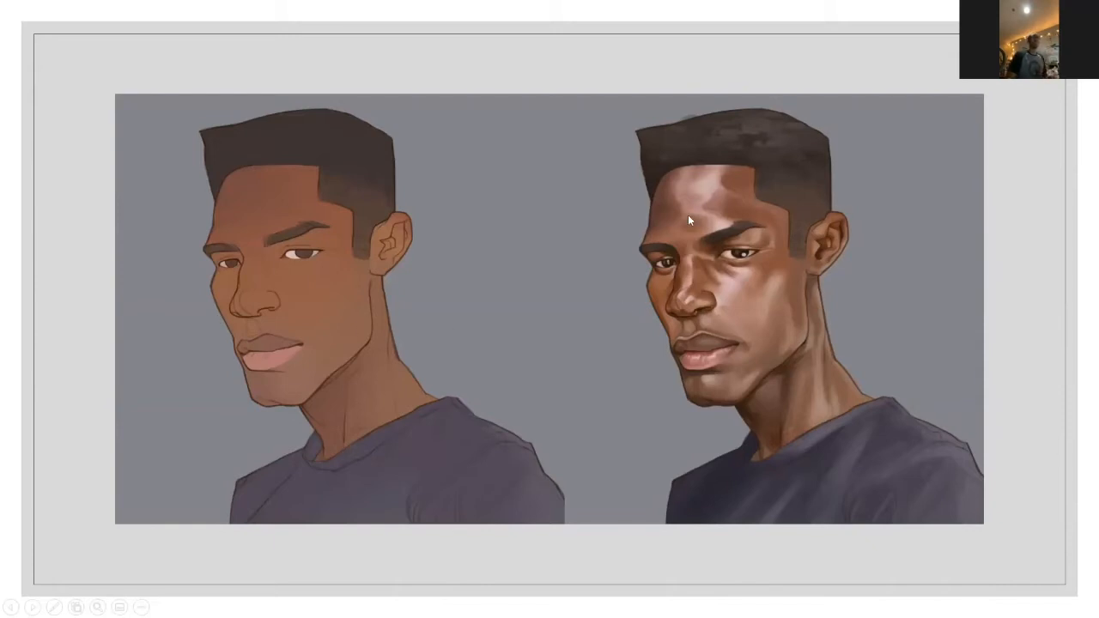
left_click(665, 259)
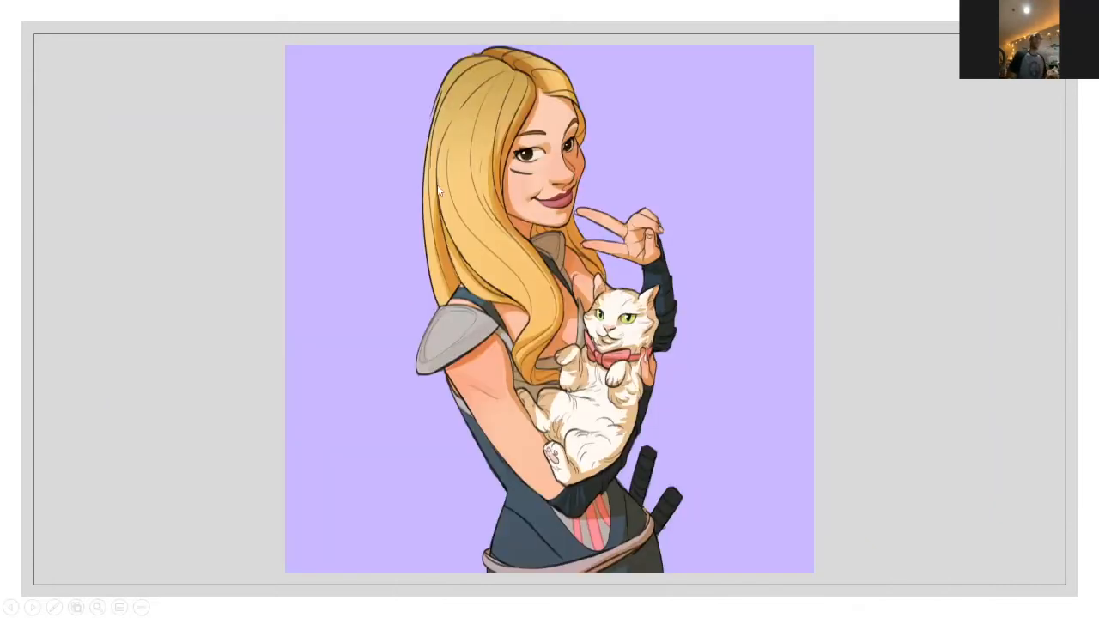
left_click(551, 186)
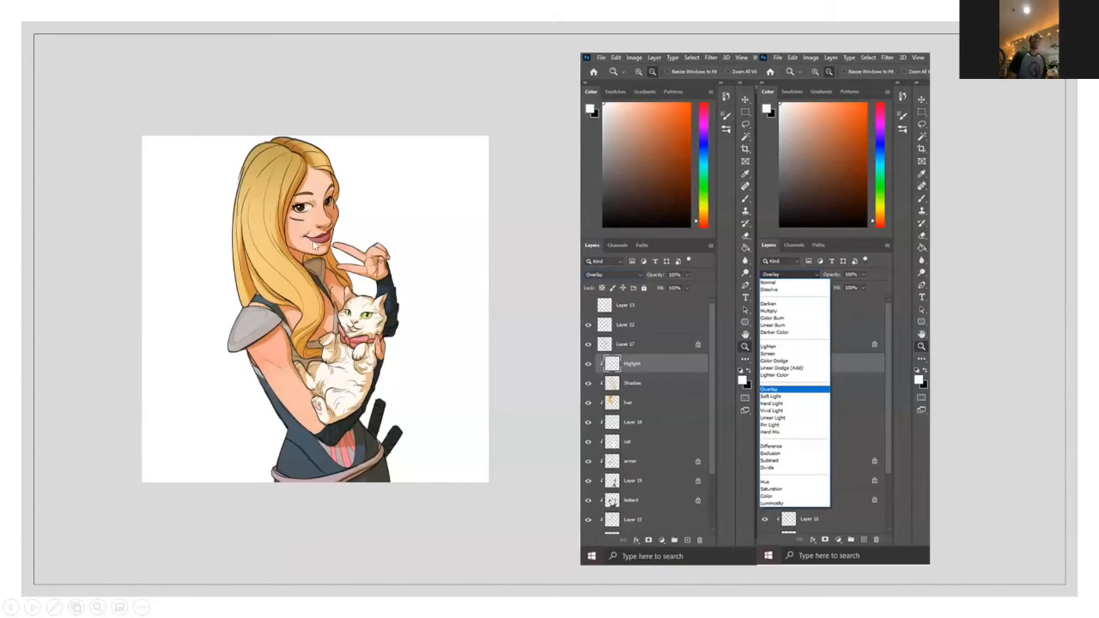
left_click(671, 161)
key("Left")
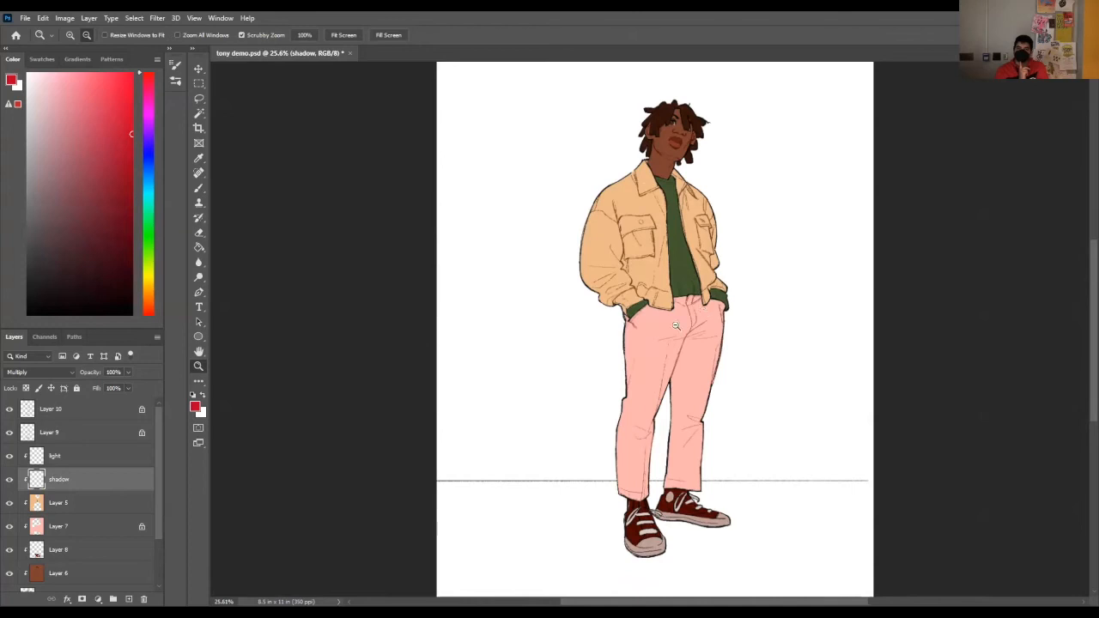
Step: Examine the light and shadow layers and their blending modes above the character's flat colour layers
left_click_drag(659, 120, 670, 248)
left_click_drag(689, 187, 649, 196)
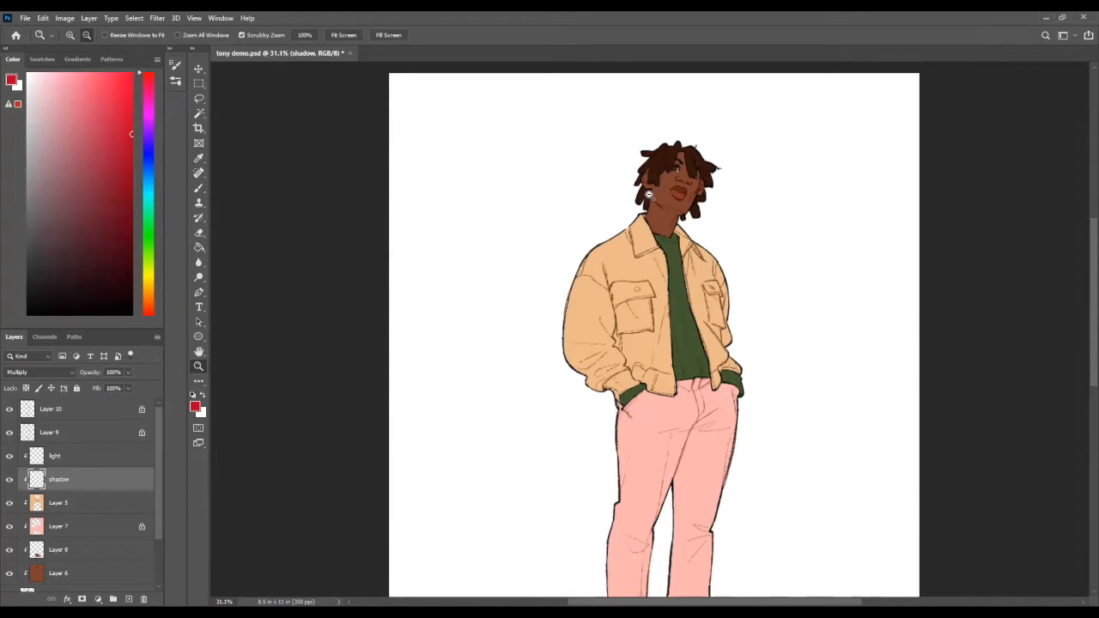
key("b")
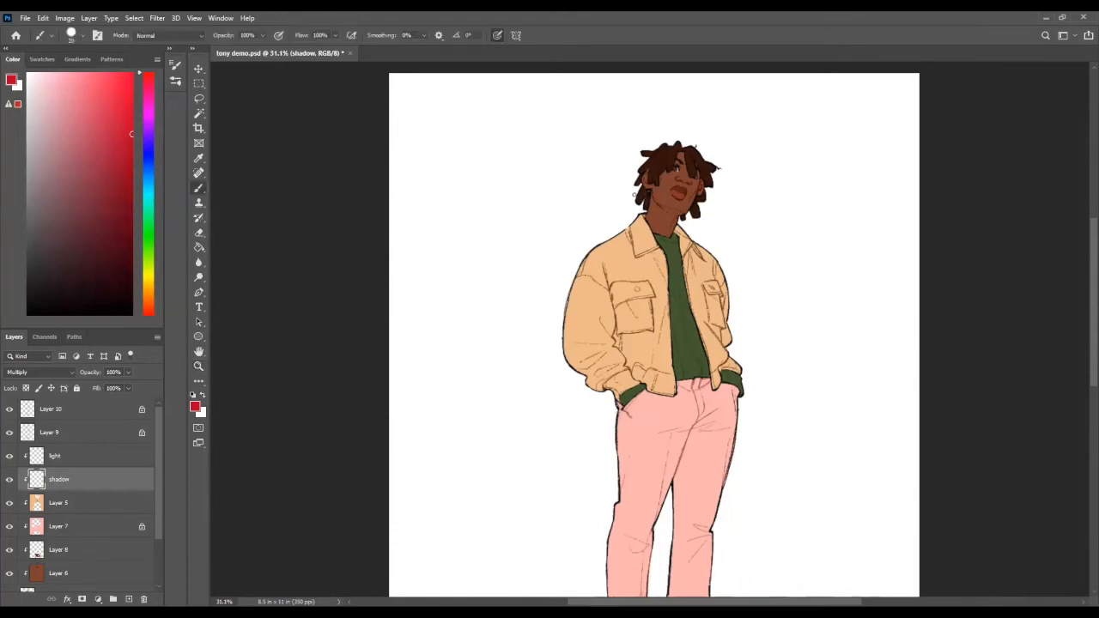
left_click(70, 458)
left_click(60, 480)
scroll(55, 525, "down", 1)
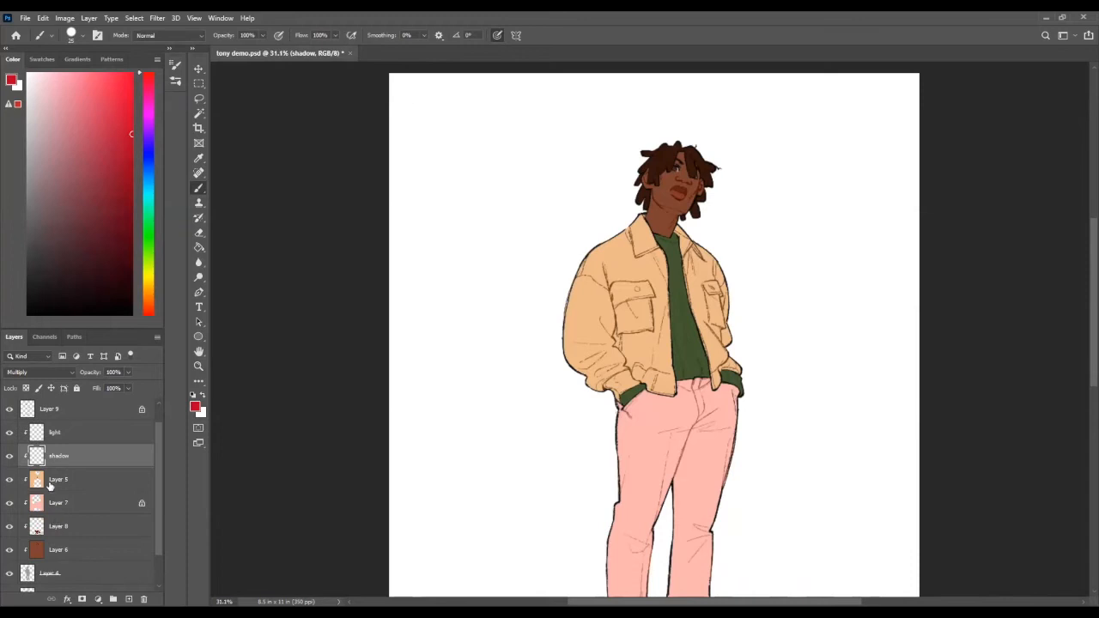
scroll(58, 523, "up", 1)
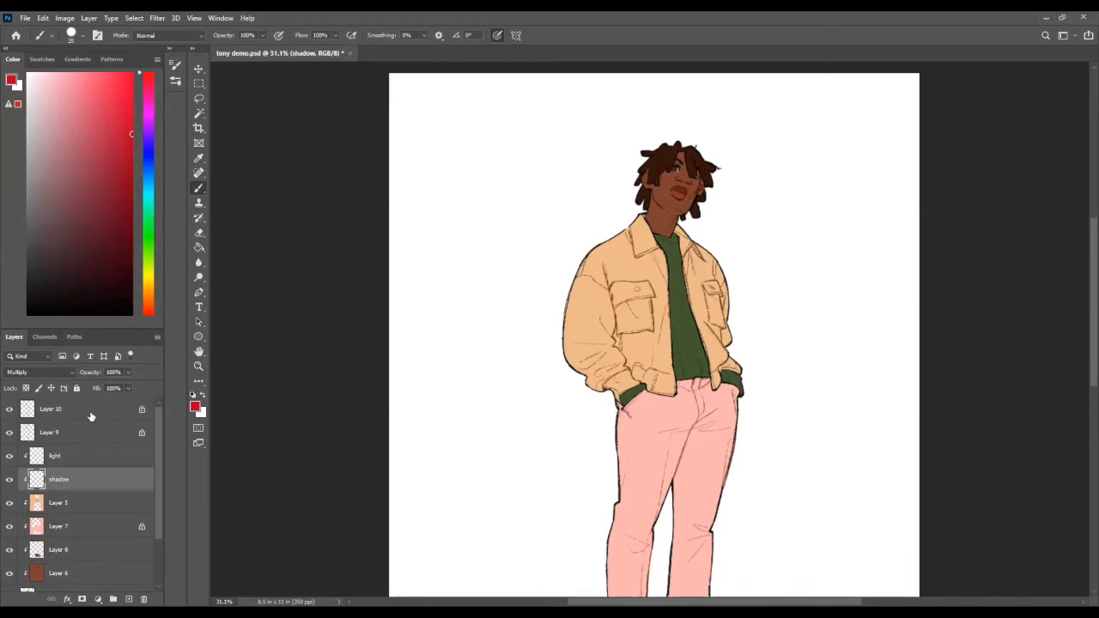
left_click(73, 456)
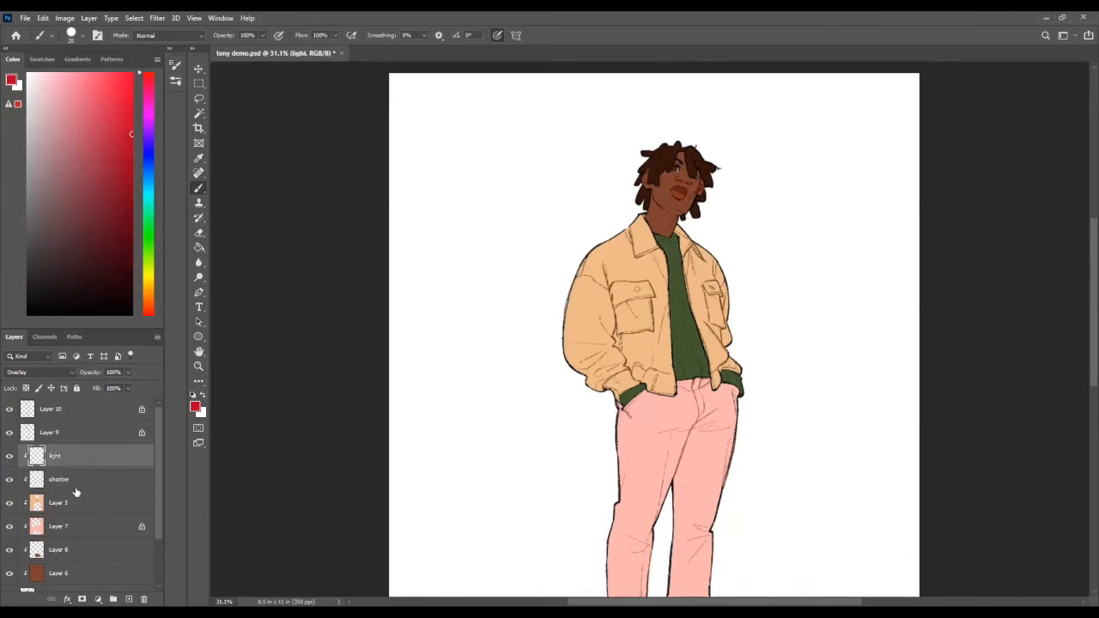
left_click(77, 479)
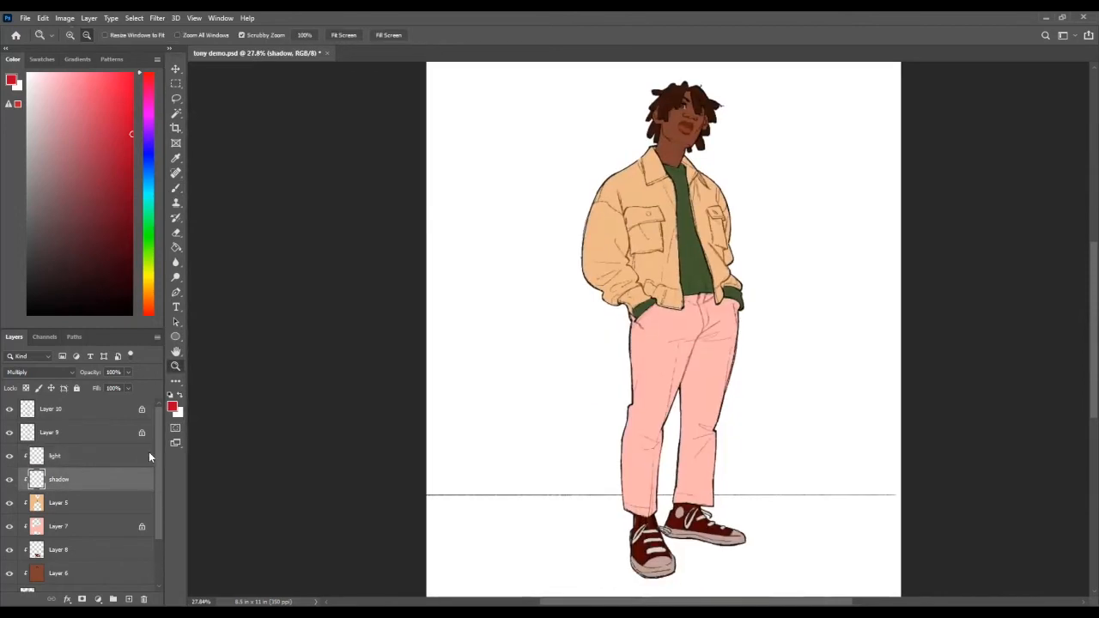
Step: Add a new layer above Layer 10 and brush a short green light-direction mark to the upper left of the character
left_click_drag(716, 215, 700, 220)
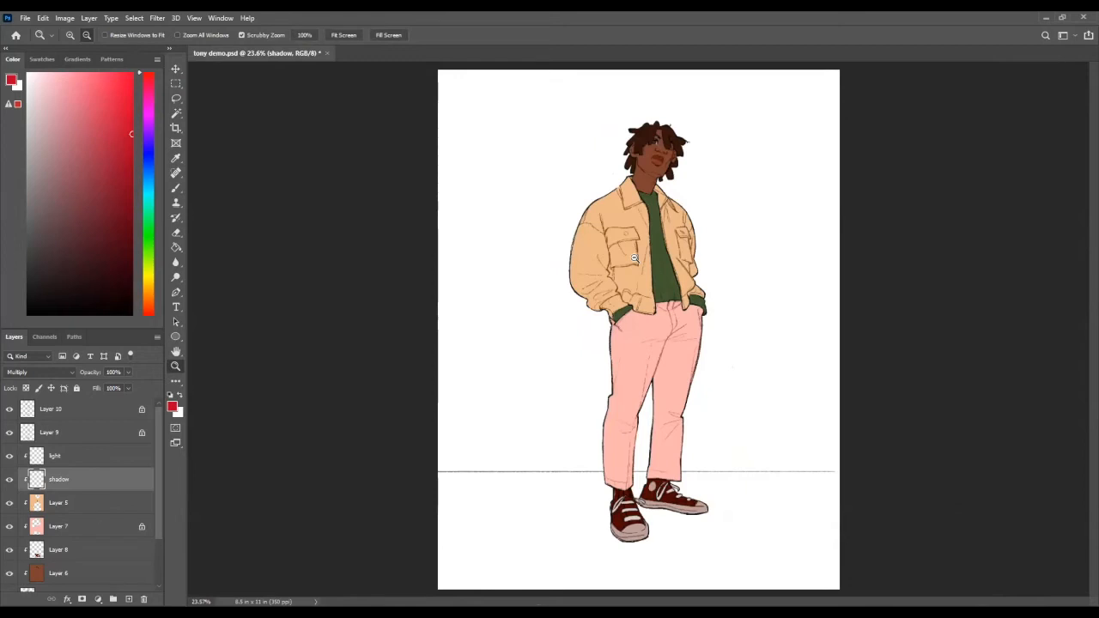
key("b")
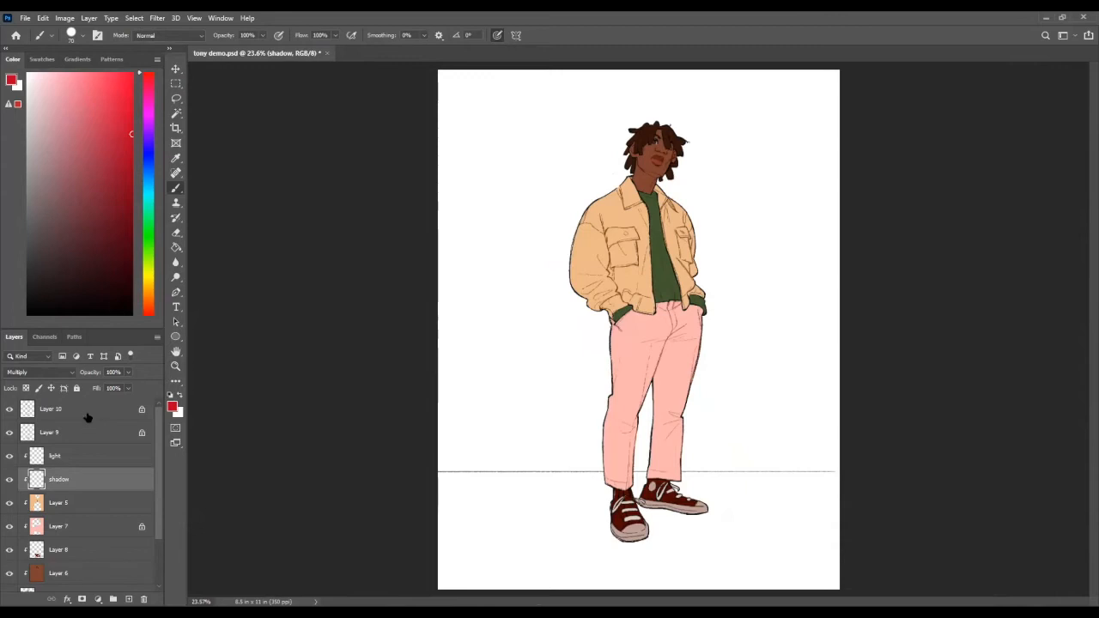
left_click(128, 599)
left_click(148, 224)
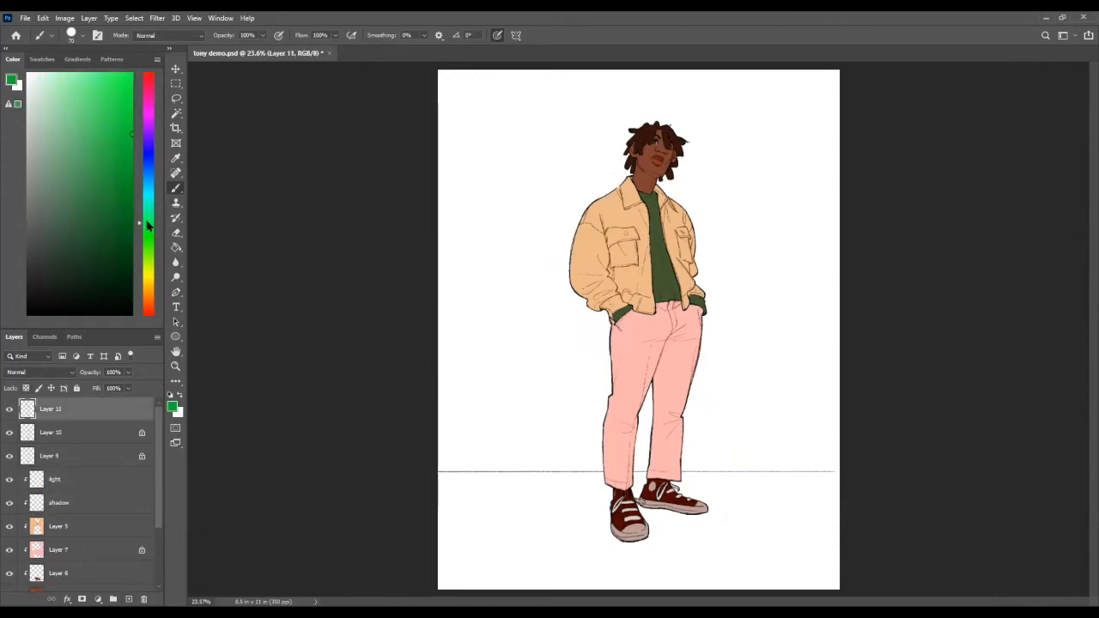
left_click_drag(503, 85, 542, 206)
key("ctrl+z")
left_click_drag(543, 124, 608, 140)
key("ctrl+z")
key("ctrl+z")
Step: Make the shadow layer active and choose a muted brown-orange as the brush colour
left_click(75, 502)
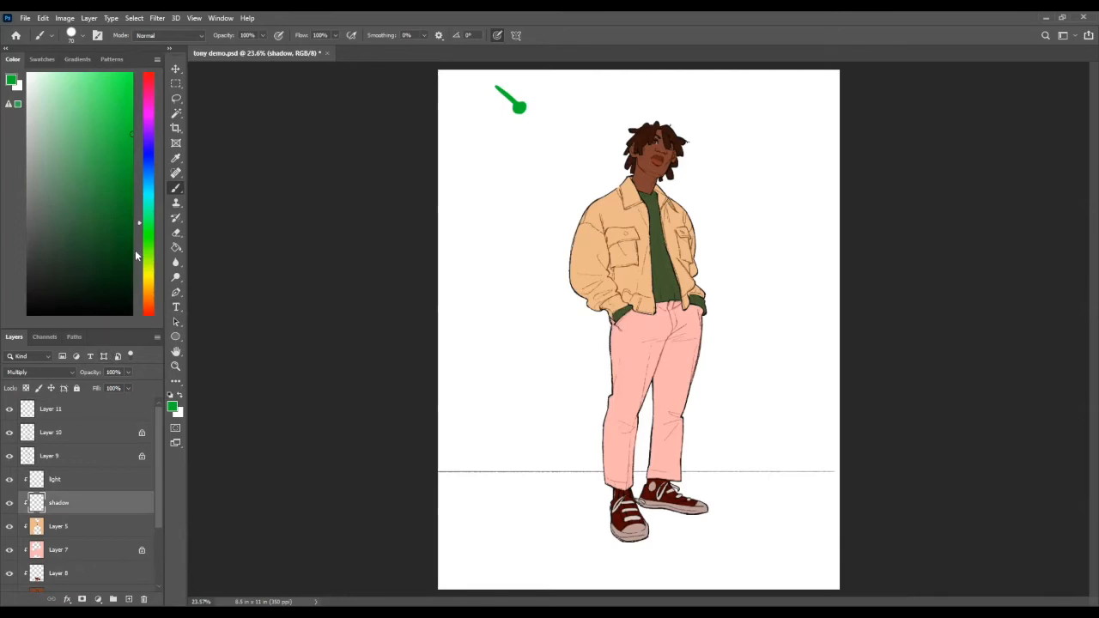
mouse_move(149, 240)
left_mouse_down()
mouse_move(159, 292)
mouse_move(168, 252)
mouse_move(151, 281)
mouse_move(151, 111)
mouse_move(155, 268)
left_mouse_up()
left_click(151, 220)
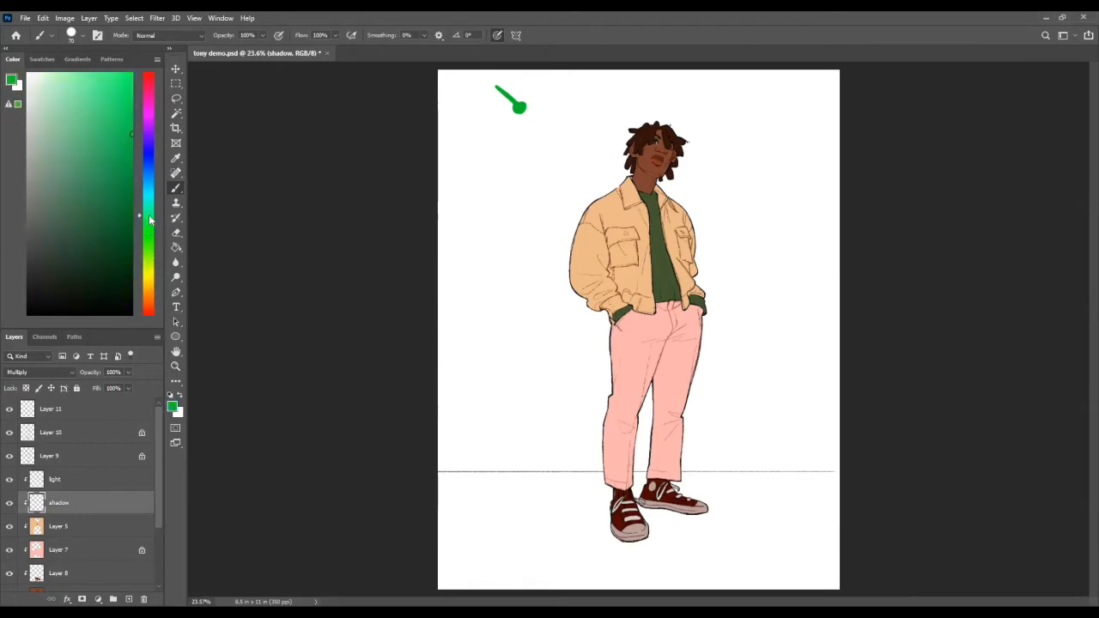
mouse_move(151, 238)
left_mouse_down()
mouse_move(152, 290)
mouse_move(149, 216)
mouse_move(158, 302)
mouse_move(163, 113)
mouse_move(167, 294)
left_mouse_up()
left_click_drag(109, 146, 99, 176)
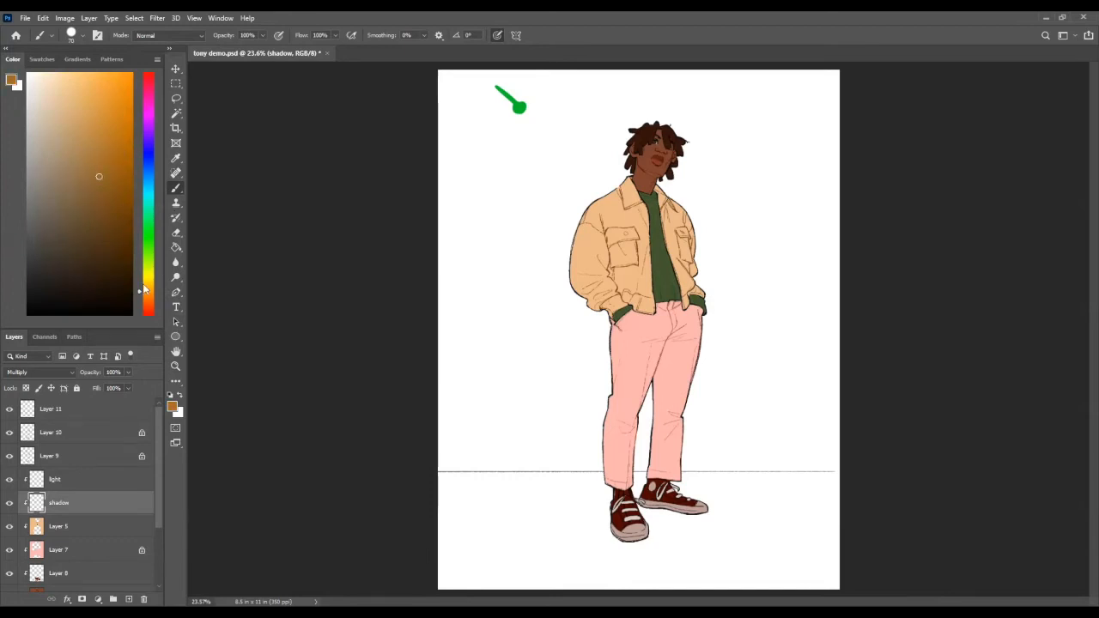
left_click(100, 160)
left_click(108, 162)
left_click(148, 299)
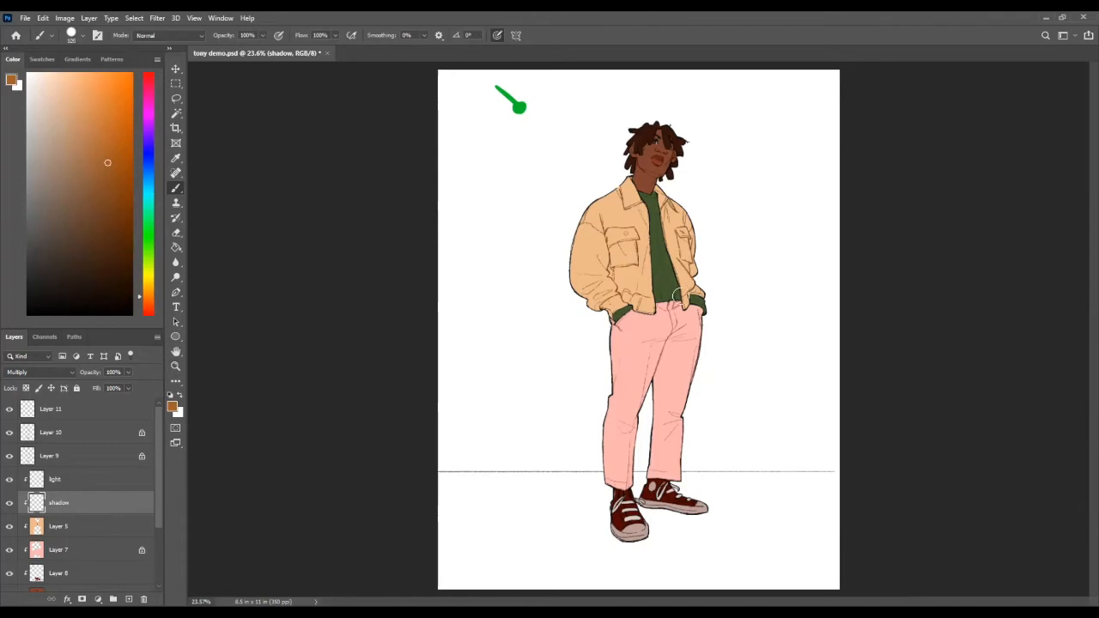
Step: Test shadow tones with a large brush on the outer side of the character's far trouser leg, keeping a lighter orange stroke
left_click_drag(699, 309, 665, 485)
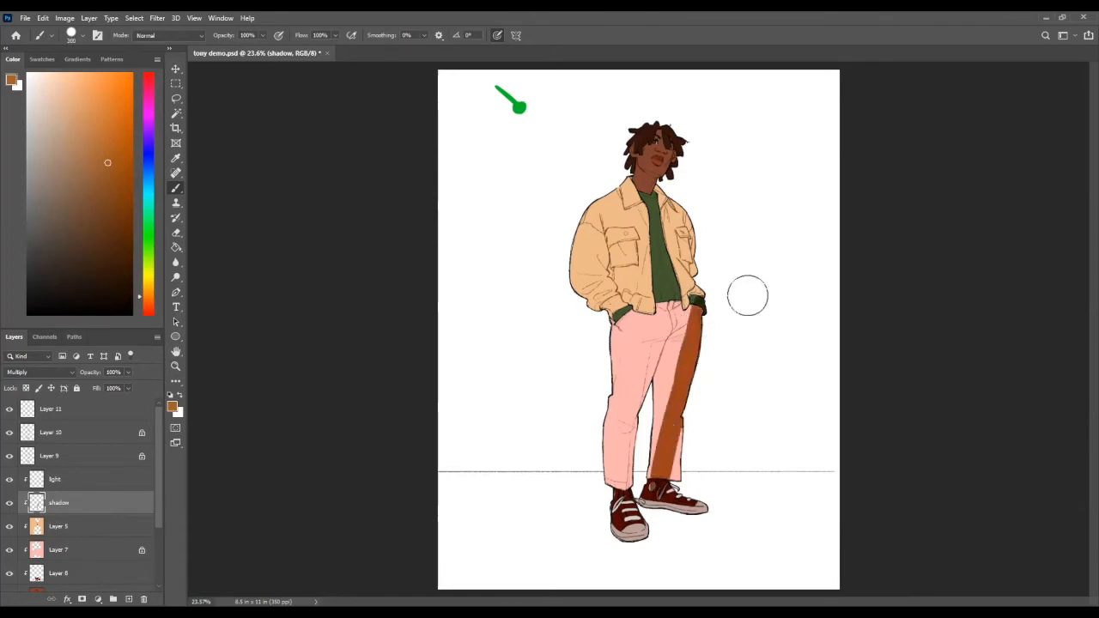
key("ctrl+z")
key("ctrl+z")
left_click(79, 120)
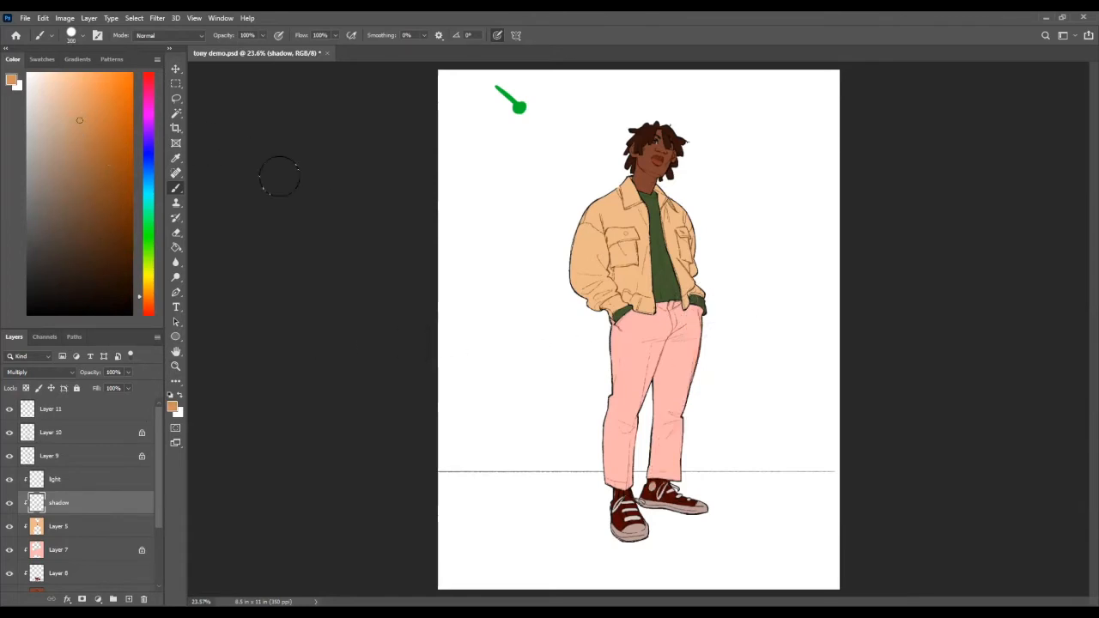
left_click_drag(709, 314, 673, 448)
key("ctrl+z")
left_click(93, 118)
left_click_drag(709, 309, 672, 436)
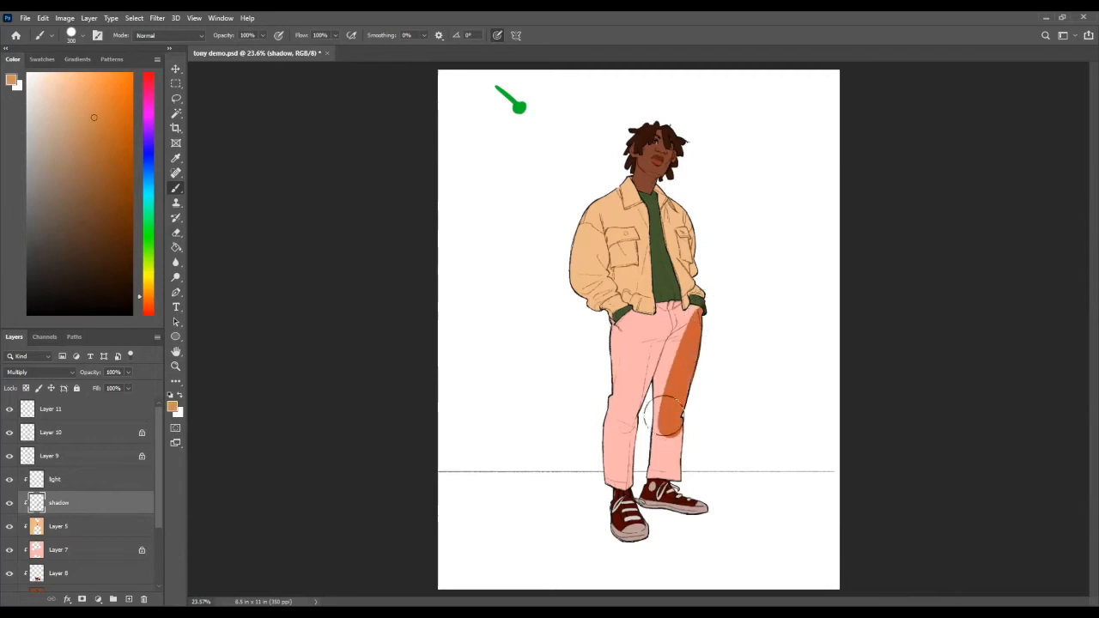
Step: Inspect the jacket's collar, pocket and fold line work up close before returning to the full figure
key("z")
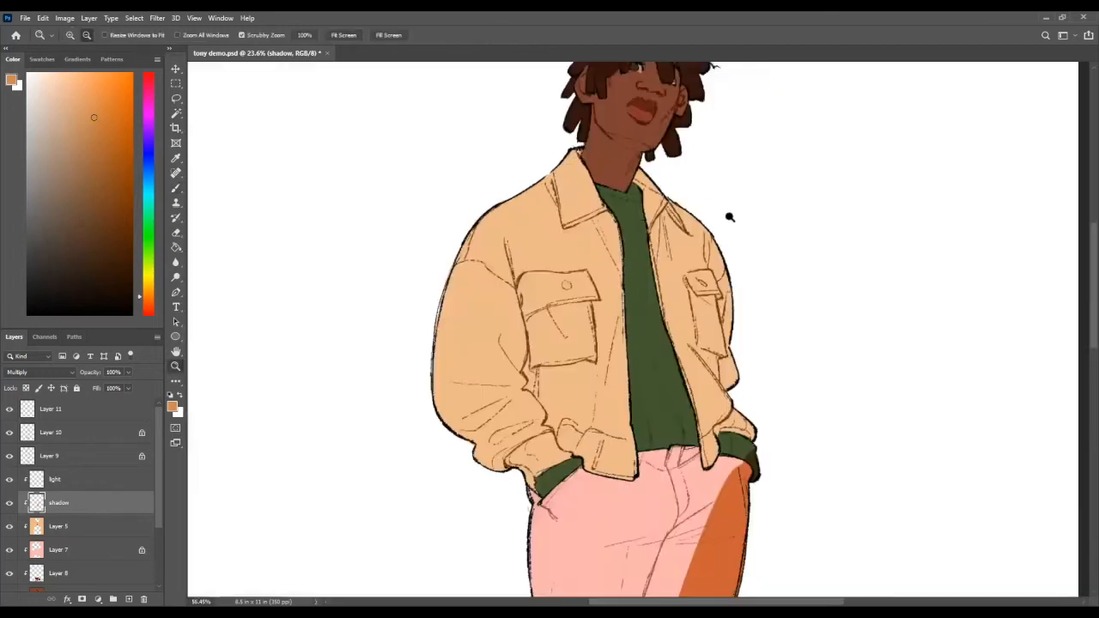
left_click(706, 212)
left_click(650, 270)
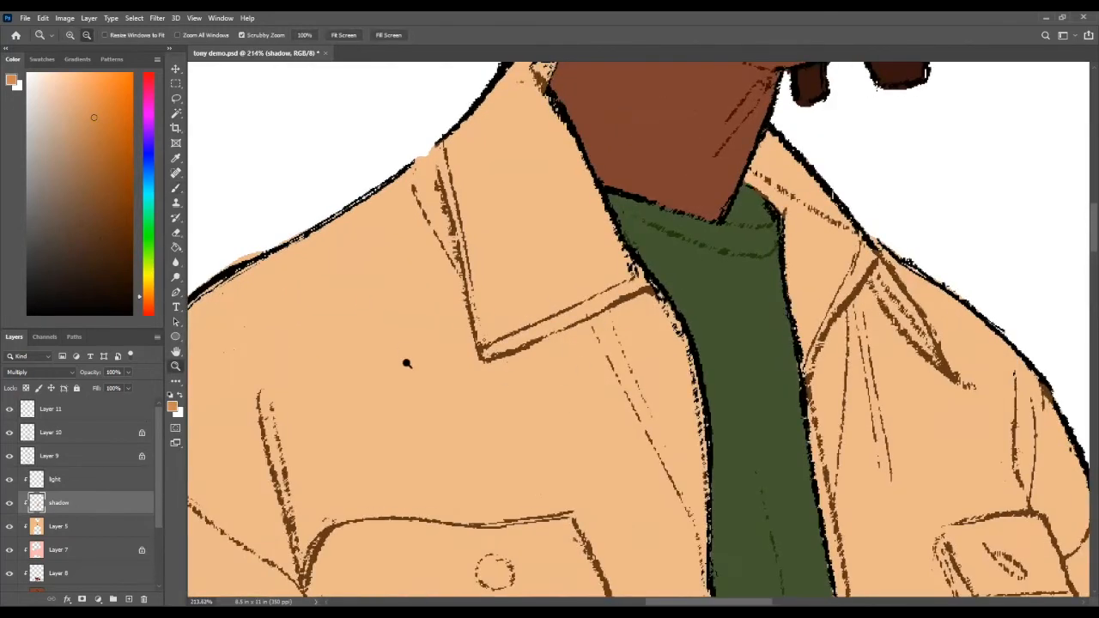
left_click_drag(495, 289, 487, 506)
left_click_drag(520, 343, 435, 566)
left_click_drag(586, 291, 630, 234)
left_click_drag(549, 206, 502, 236)
left_click_drag(581, 358, 550, 258)
mouse_move(631, 410)
left_mouse_down()
mouse_move(651, 304)
mouse_move(676, 338)
left_mouse_up()
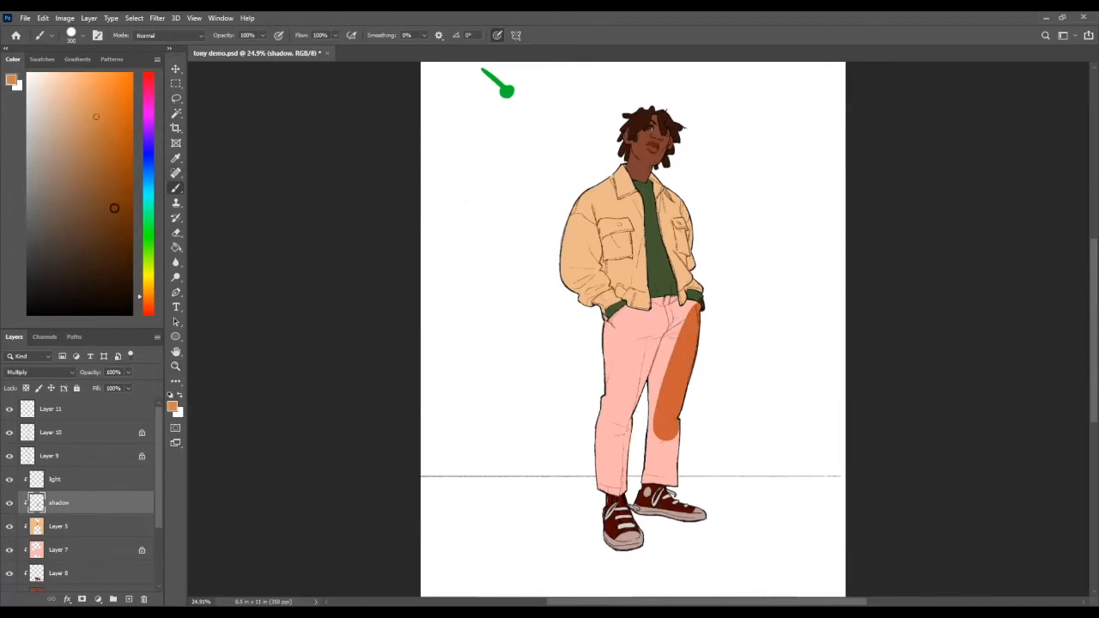
Step: Try covering the whole far trouser leg and the far shoe with broad shadow strokes
left_click_drag(702, 328, 645, 506)
mouse_move(693, 435)
left_mouse_down()
mouse_move(677, 493)
mouse_move(649, 501)
left_mouse_up()
mouse_move(697, 340)
left_mouse_down()
mouse_move(640, 482)
mouse_move(697, 538)
left_mouse_up()
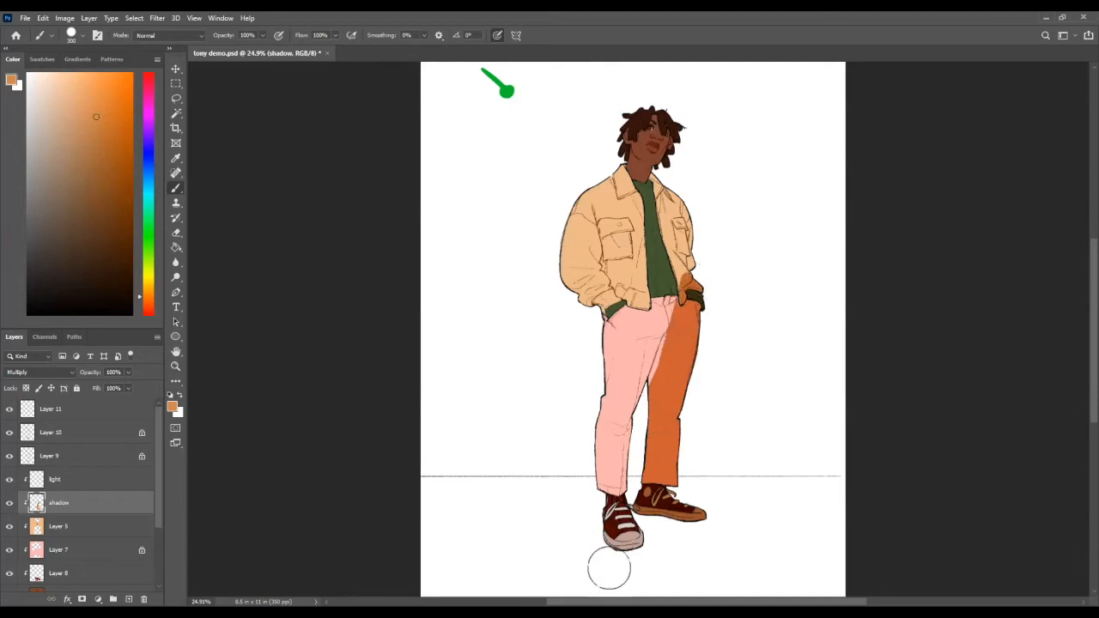
key("ctrl+z")
key("ctrl+z")
key("ctrl+z")
key("ctrl+z")
key("ctrl+z")
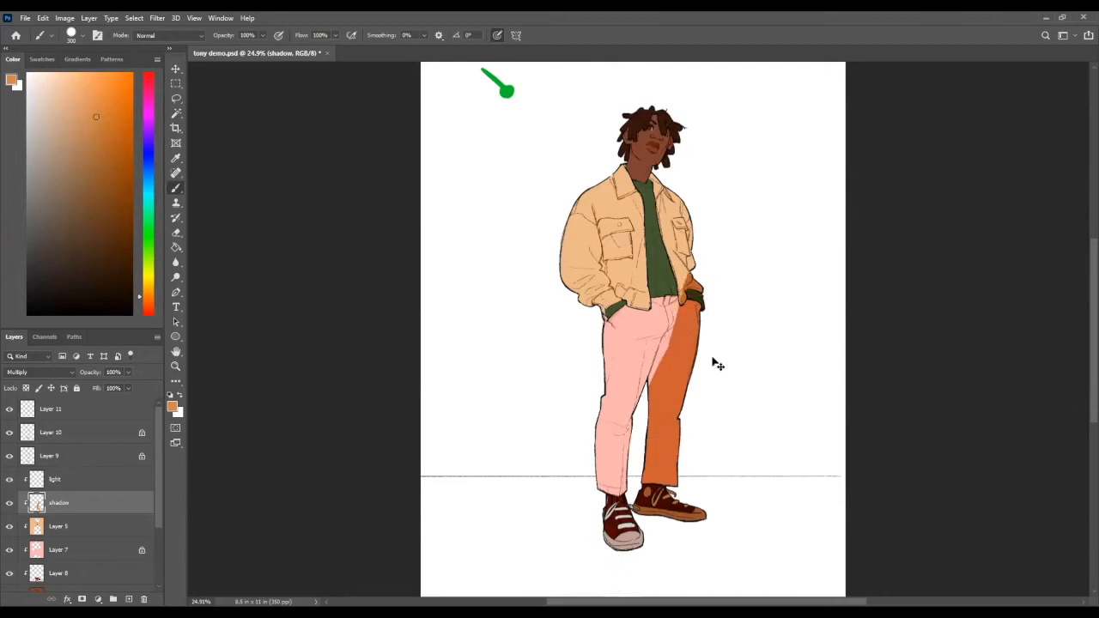
key("ctrl+z")
key("ctrl+z")
key("ctrl+z")
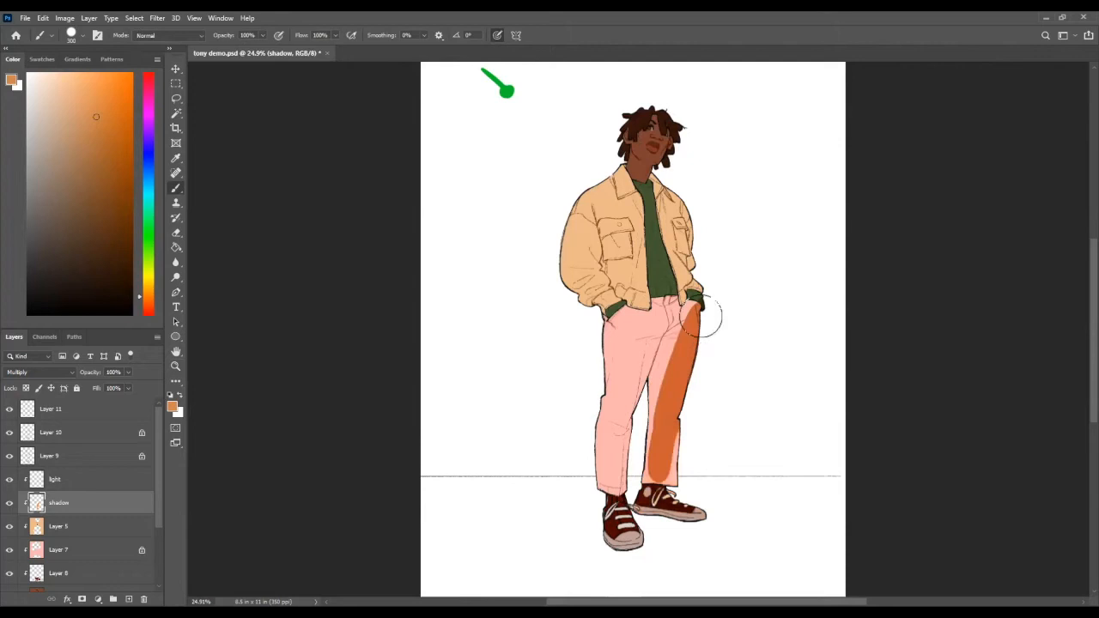
Step: Brush shadow along the far trouser leg's outer edge, across its upper thigh and down the near leg's inner edge
key("ctrl+shift+z")
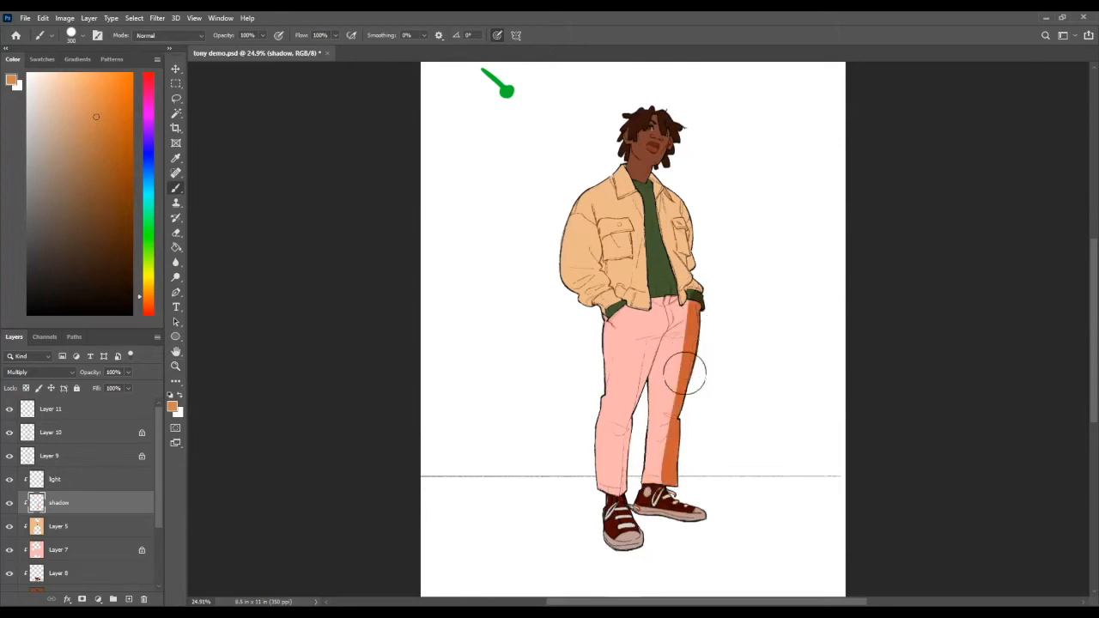
left_click_drag(665, 338, 653, 473)
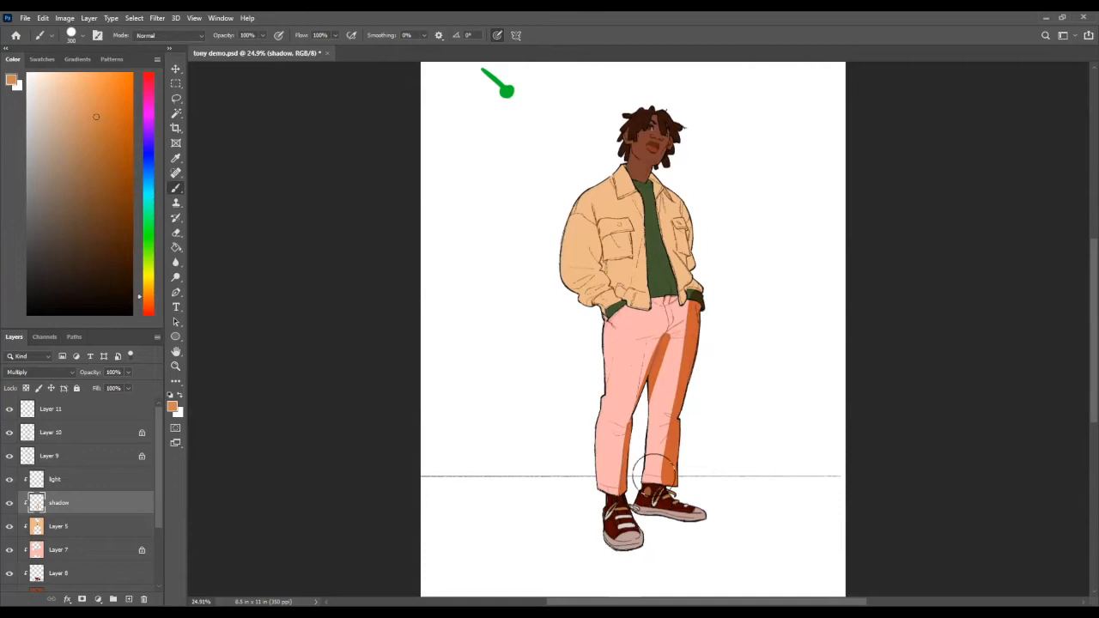
mouse_move(674, 338)
left_mouse_down()
mouse_move(696, 315)
mouse_move(676, 333)
mouse_move(691, 279)
mouse_move(685, 307)
left_mouse_up()
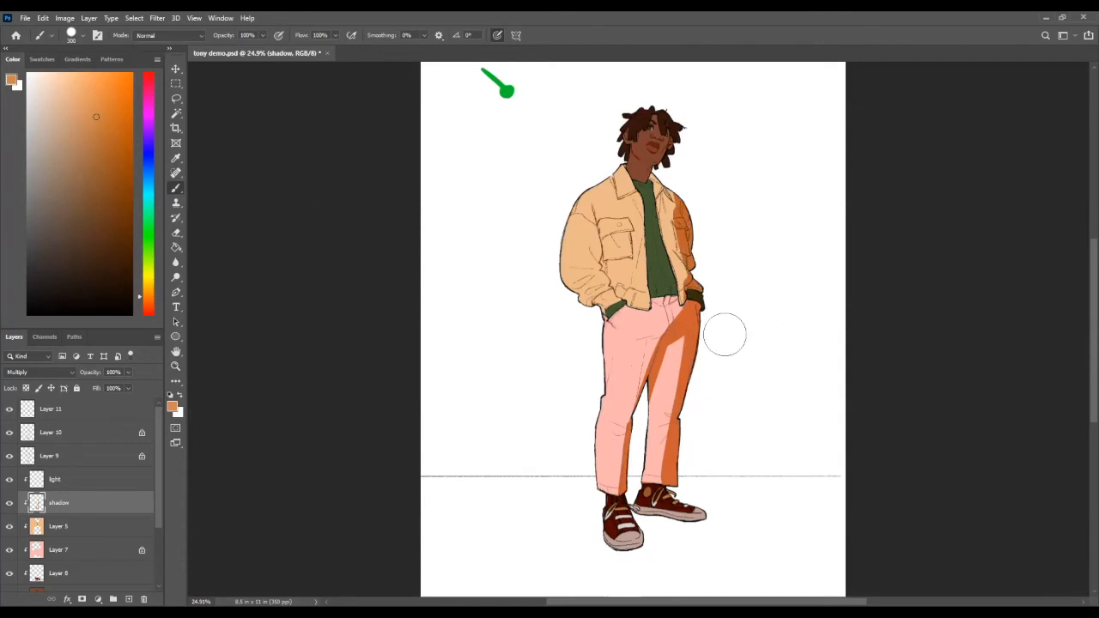
Step: Brush shadow down the far side of the jacket and over the far side of the face and neck
mouse_move(678, 210)
left_mouse_down()
mouse_move(676, 196)
mouse_move(676, 220)
left_mouse_up()
left_click_drag(649, 167, 647, 165)
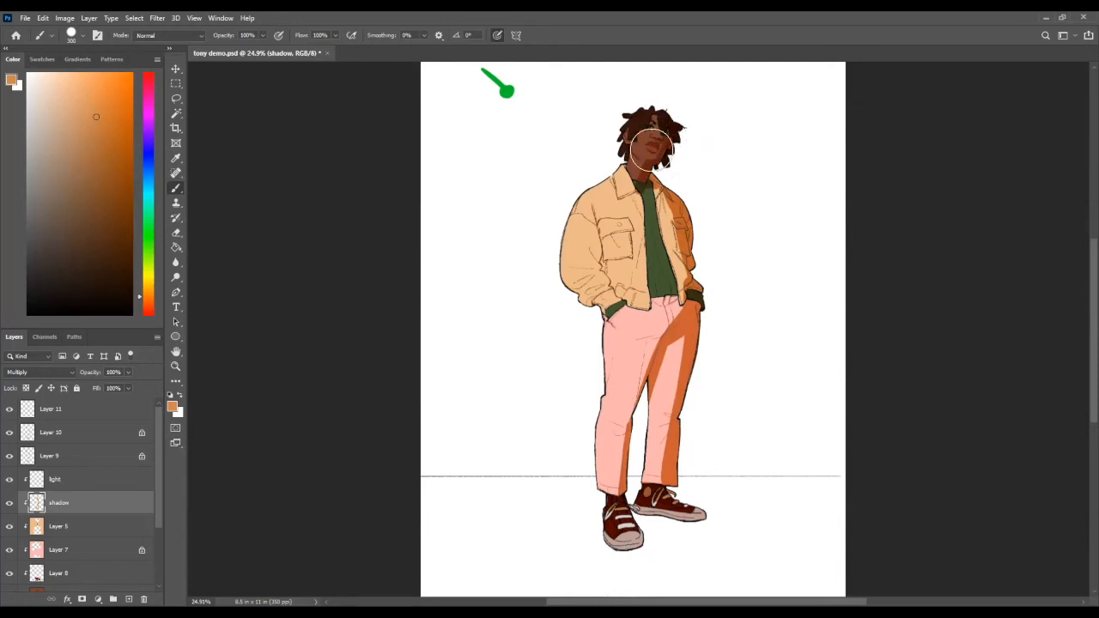
key("ctrl+space")
mouse_move(683, 164)
left_mouse_down()
mouse_move(666, 185)
mouse_move(685, 175)
left_mouse_up()
key("e")
Step: Hide and show the base silhouette Layer 4 to check how the clipped colour layers depend on it
key("ctrl+space")
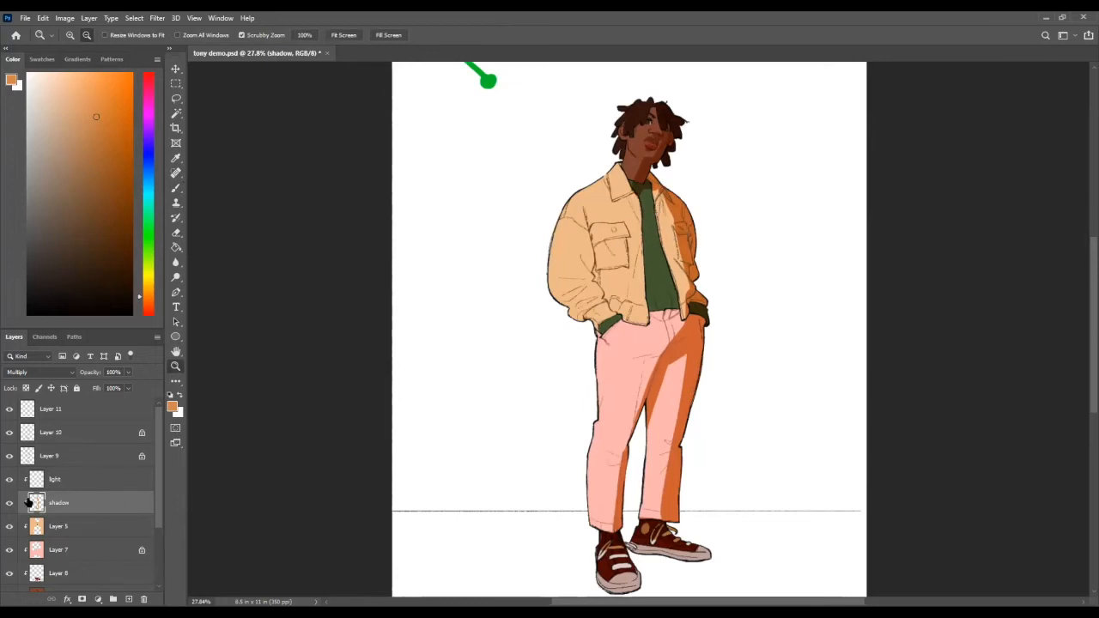
scroll(94, 511, "down", 2)
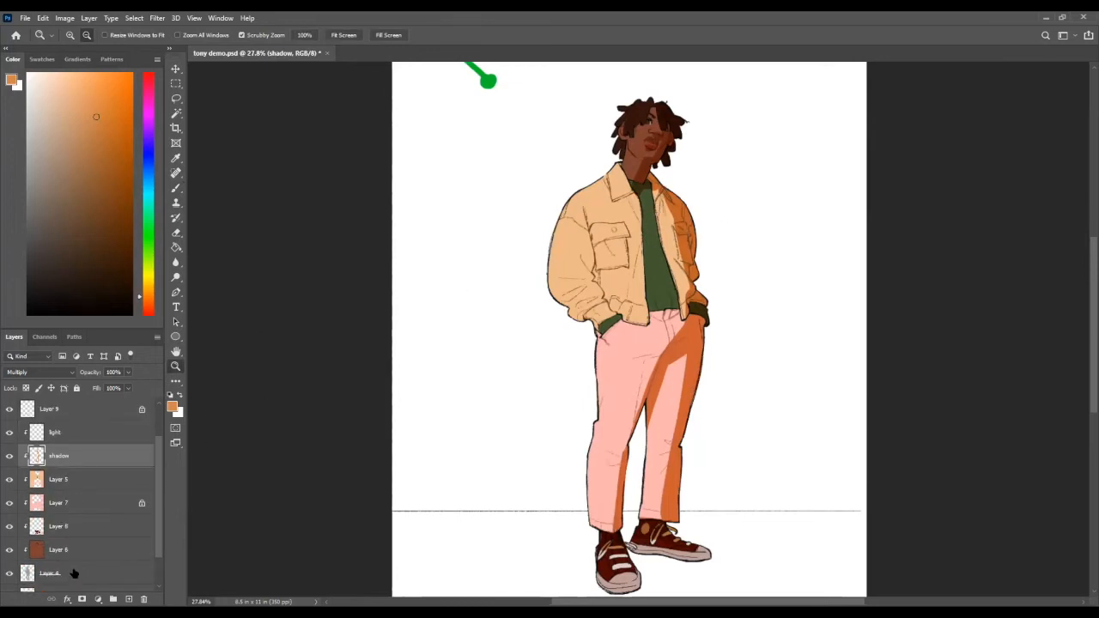
scroll(95, 554, "down", 1)
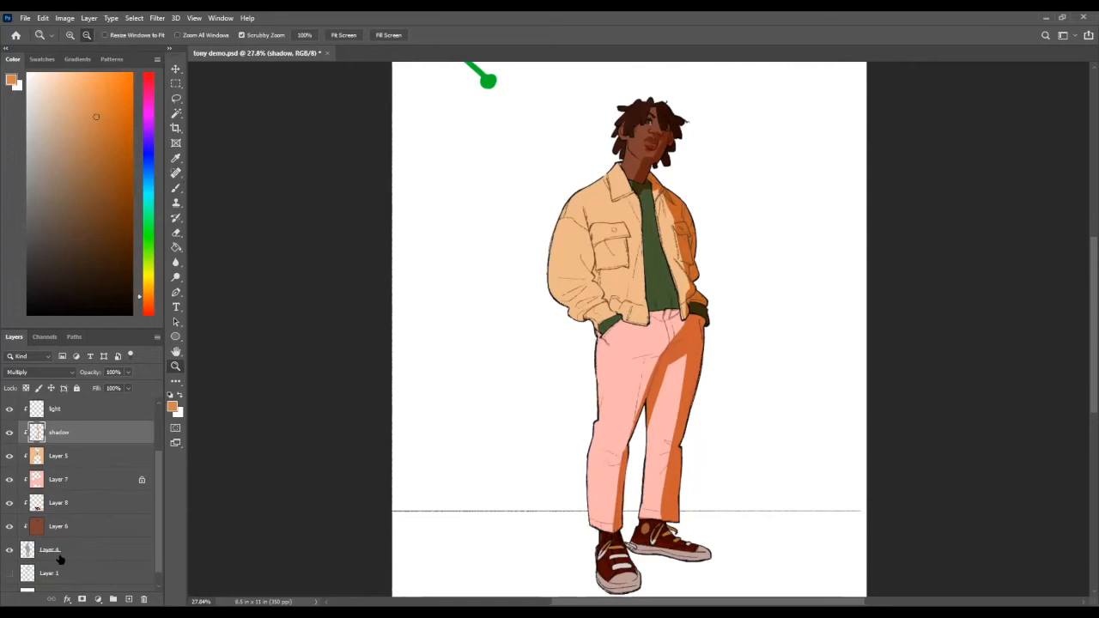
left_click(10, 550)
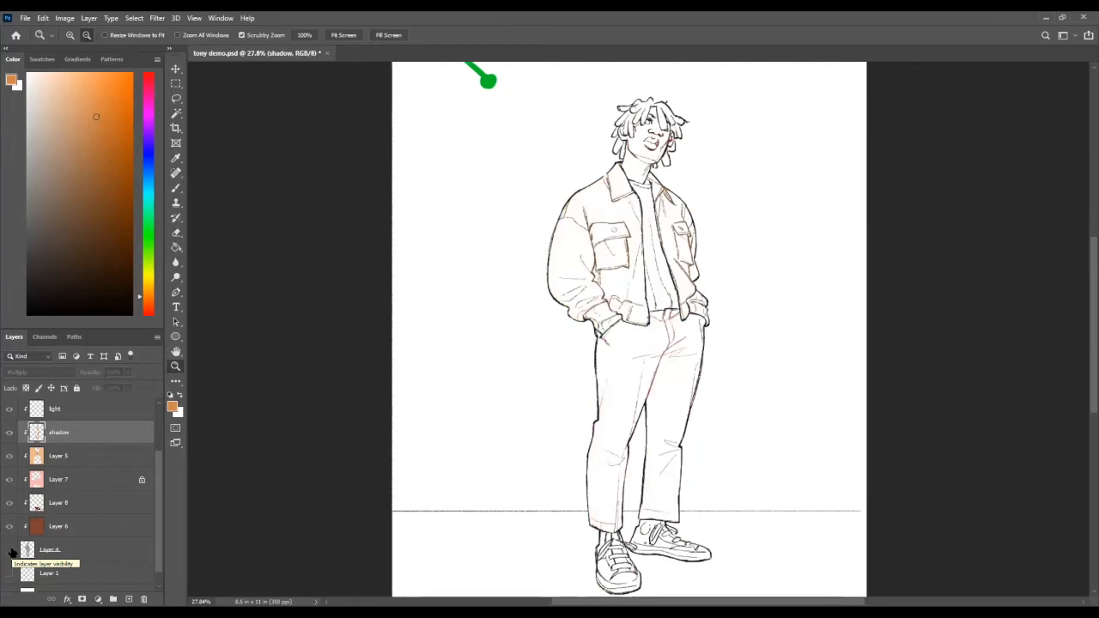
left_click(10, 550)
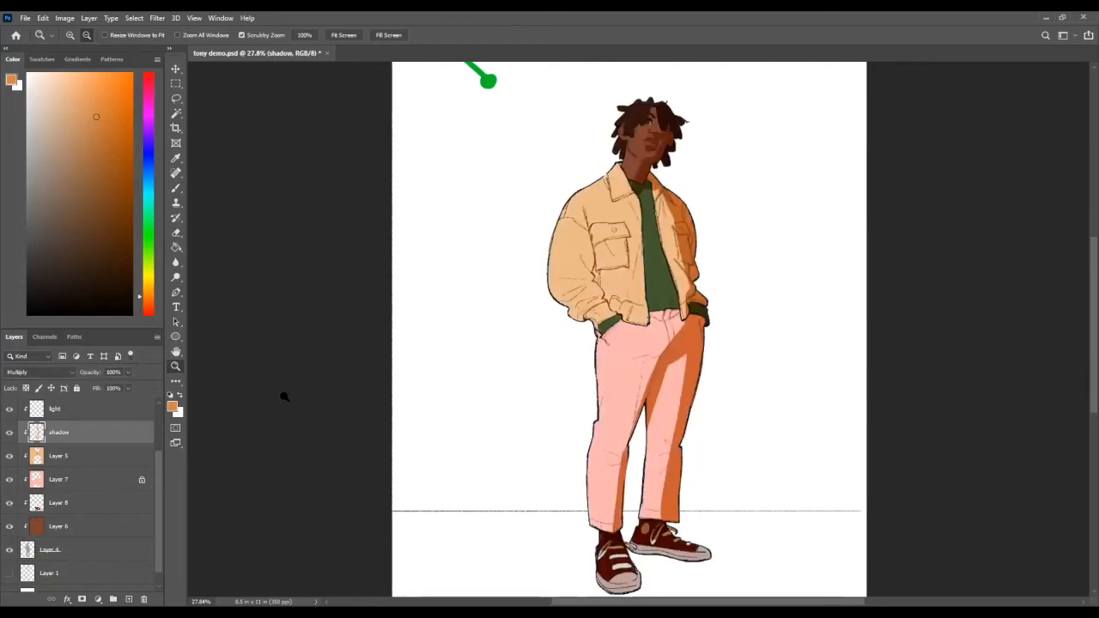
Step: Hide the shadow layer and Layers 5, 7 and 8, and release Layer 6 from its clipping mask
left_click(75, 528)
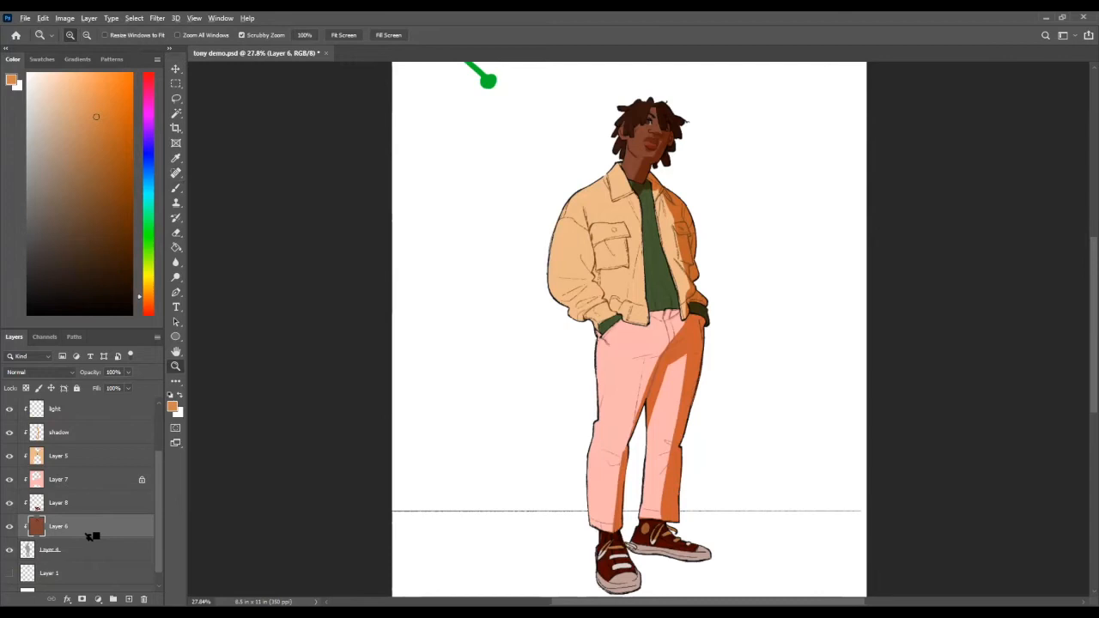
key("alt")
left_click(10, 527)
left_click(10, 527)
left_click(10, 526)
left_click(10, 527)
left_click(67, 538, "alt")
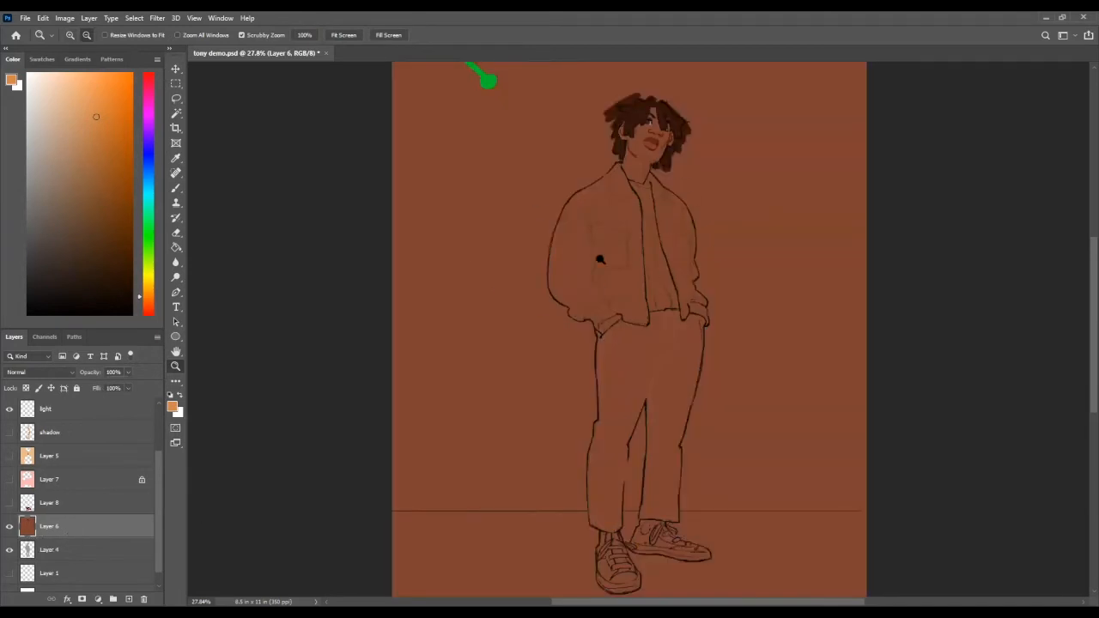
Step: Clip Layer 6 back to Layer 4 and make the shadow layer and Layers 5, 7 and 8 visible again
key("ctrl+alt+g")
key("ctrl+alt+g")
key("ctrl+alt+g")
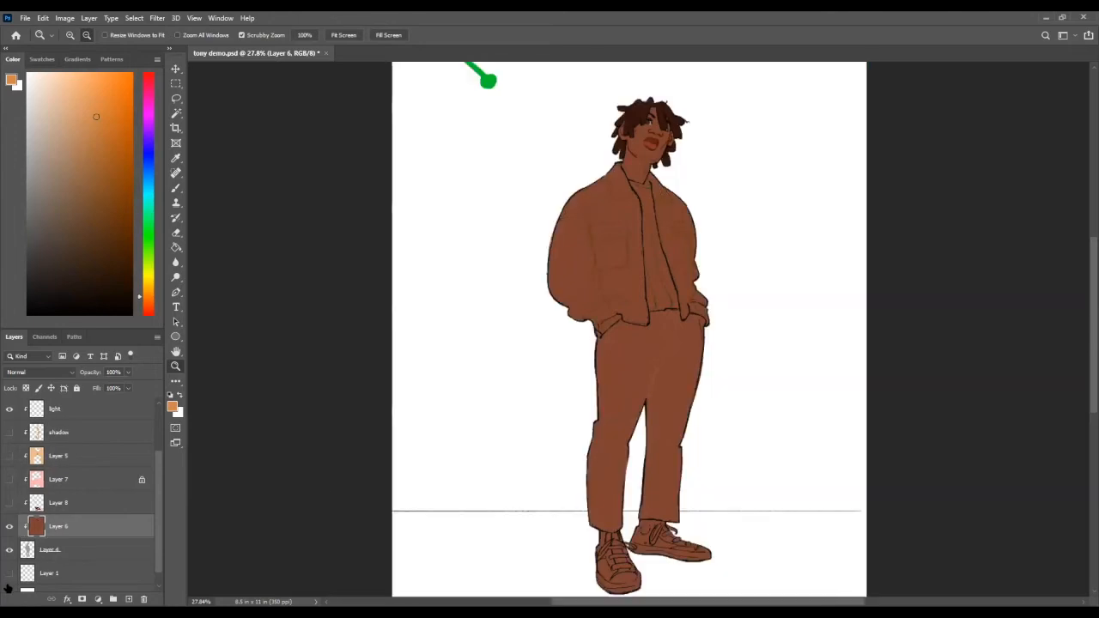
left_click(8, 502)
left_click(9, 456)
left_click(9, 479)
left_click(11, 432)
scroll(610, 230, "down", 2)
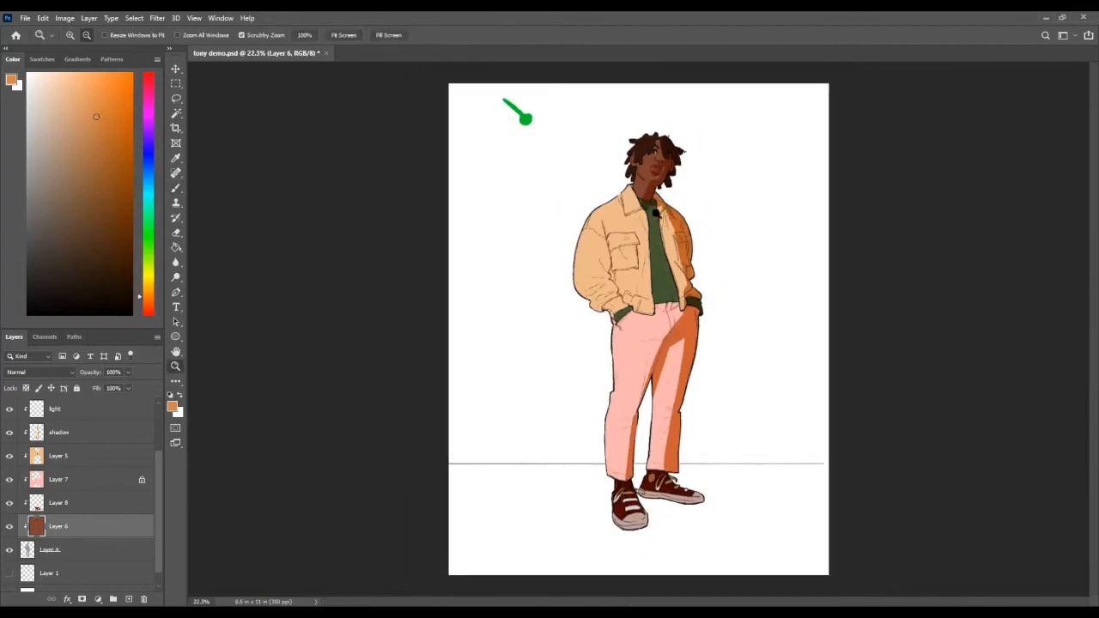
Step: On the shadow layer, cover the jacket's entire far front panel with shadow, extending it onto the shirt's edge
scroll(653, 213, "up", 2)
key("b")
left_click(69, 433)
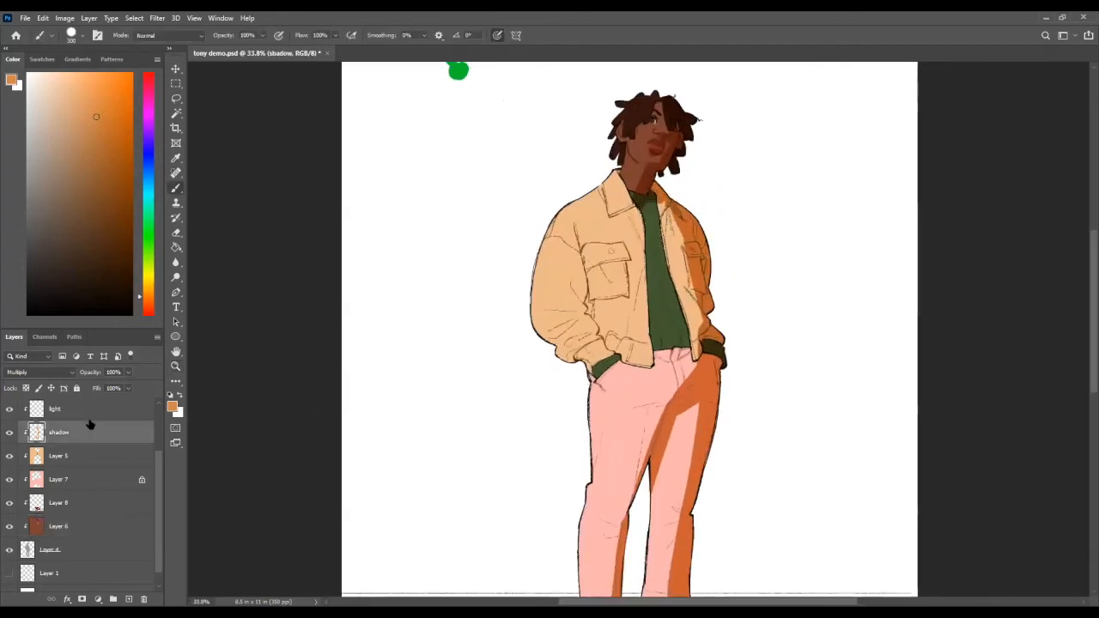
mouse_move(669, 201)
left_mouse_down()
mouse_move(719, 347)
mouse_move(690, 269)
left_mouse_up()
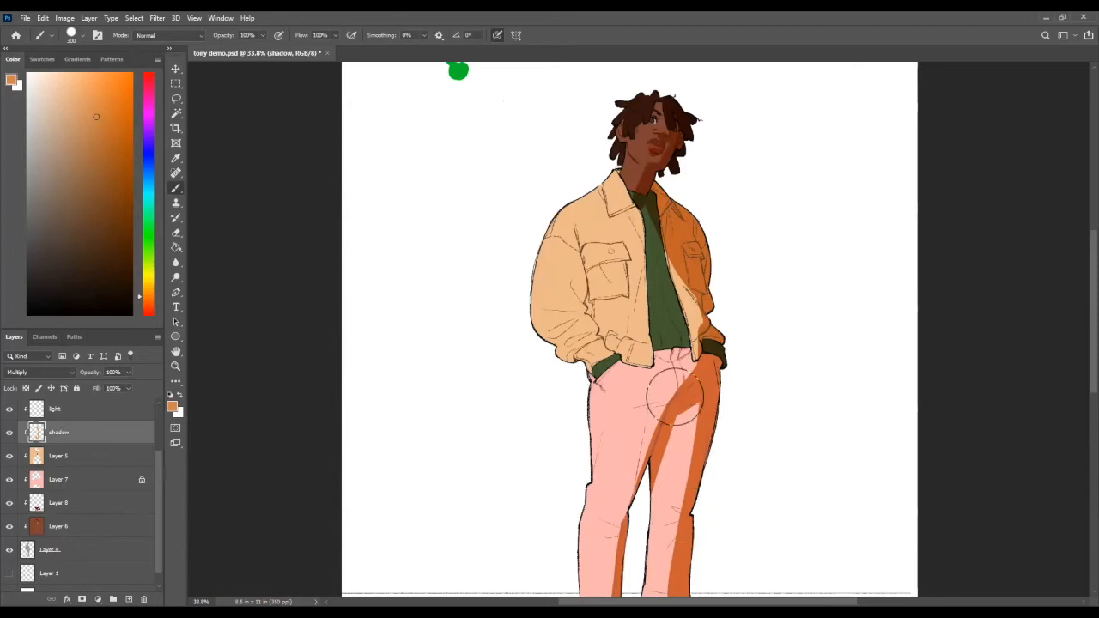
left_click_drag(671, 210, 714, 347)
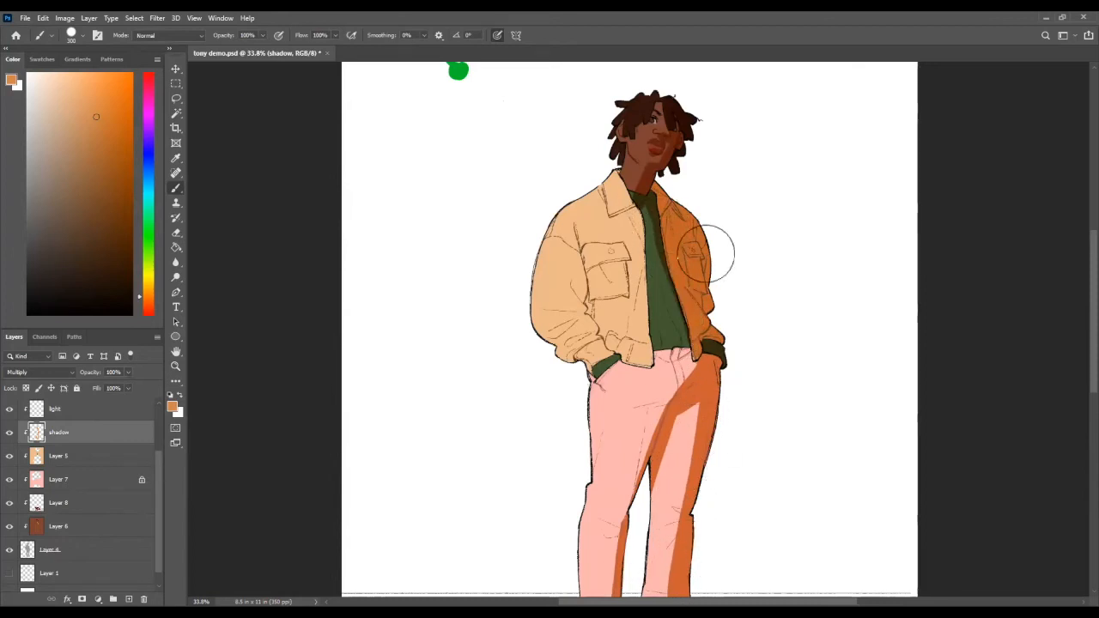
Step: Brush a cast shadow along the lower and inner edges of the near chest pocket
left_click_drag(628, 266, 623, 309)
key("ctrl+z")
left_click_drag(629, 268, 590, 303)
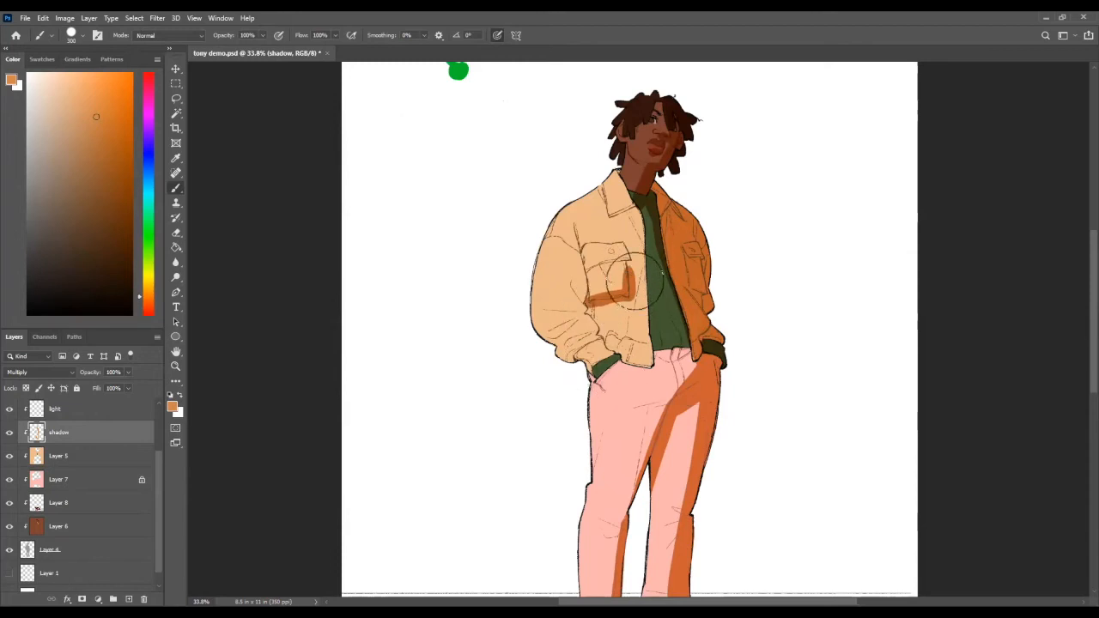
key("e")
key("b")
Step: Brush and trim cast shadows beneath the near collar and along the jacket's front opening over the shirt
mouse_move(643, 235)
left_mouse_down()
mouse_move(646, 244)
mouse_move(637, 211)
left_mouse_up()
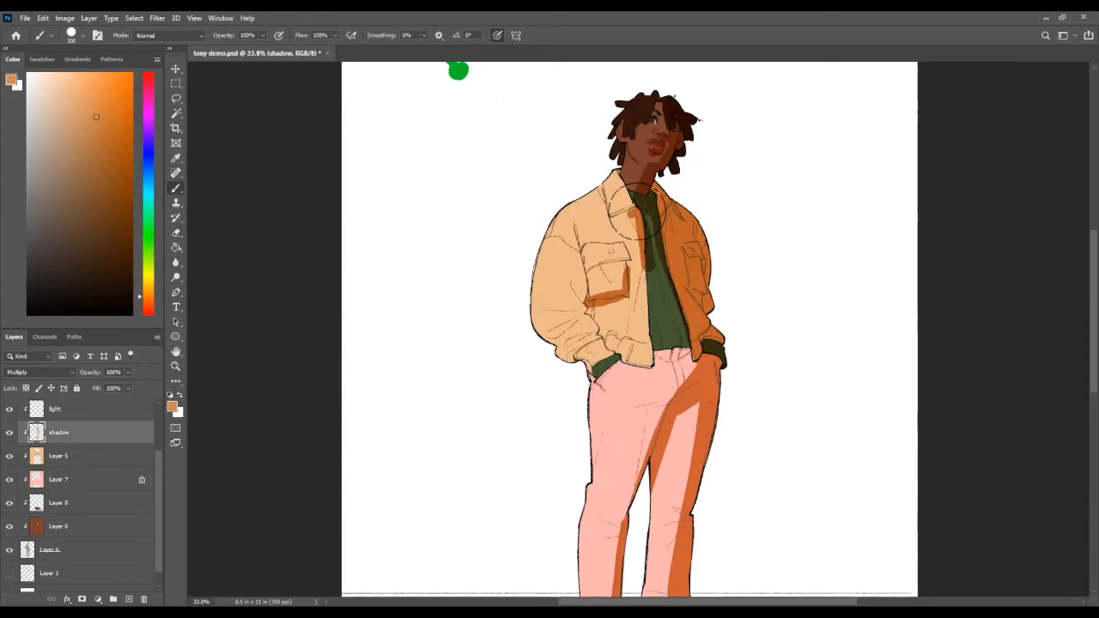
key("e")
key("b")
key("e")
key("b")
key("e")
key("b")
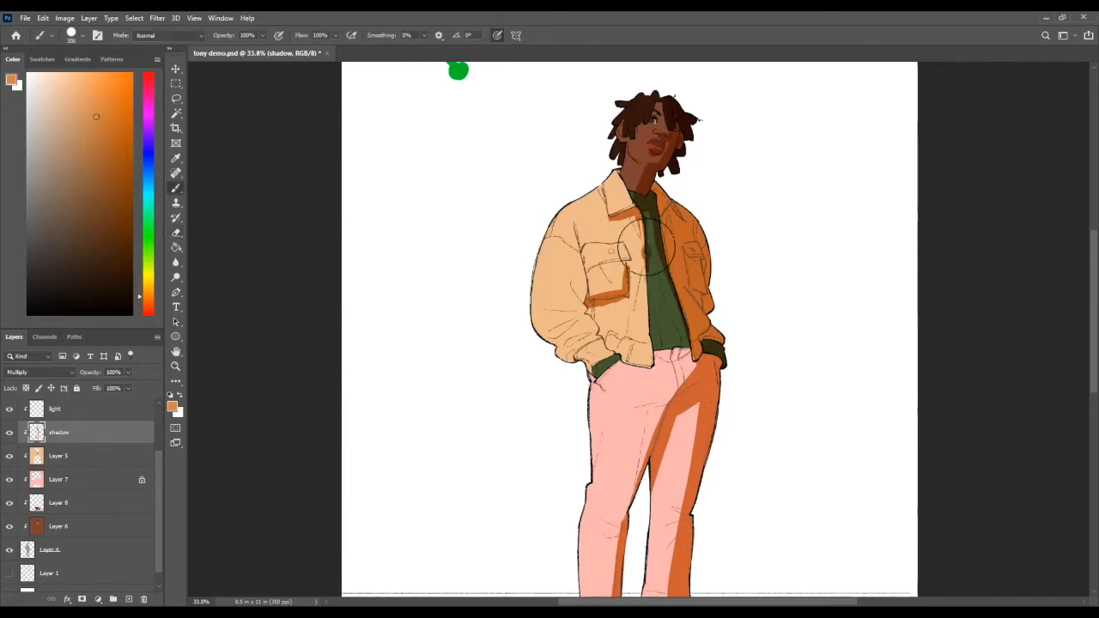
key("e")
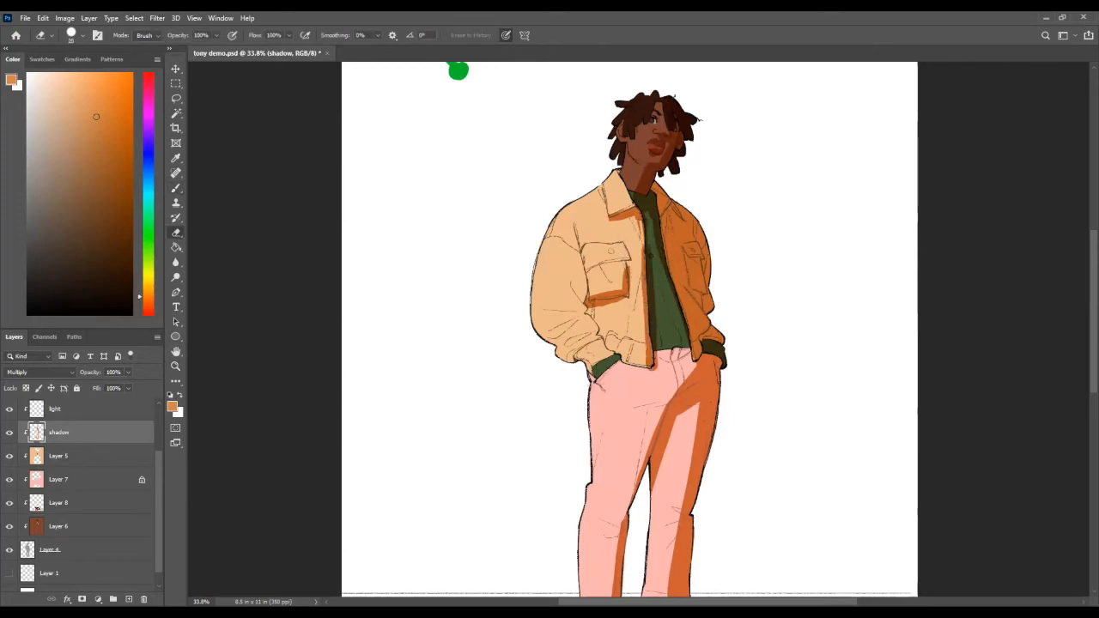
Step: Add shadows under the jacket hem, around the near cuff and in the near sleeve's folds beside the pocket
key("b")
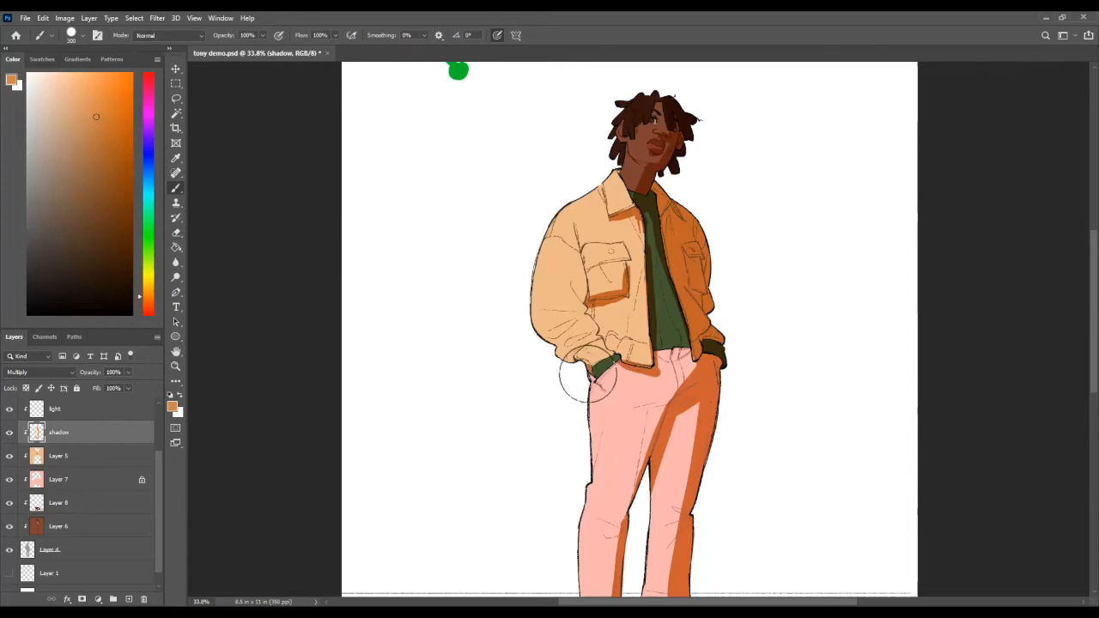
mouse_move(588, 378)
left_mouse_down()
mouse_move(583, 315)
mouse_move(568, 309)
mouse_move(590, 264)
left_mouse_up()
key("e")
key("b")
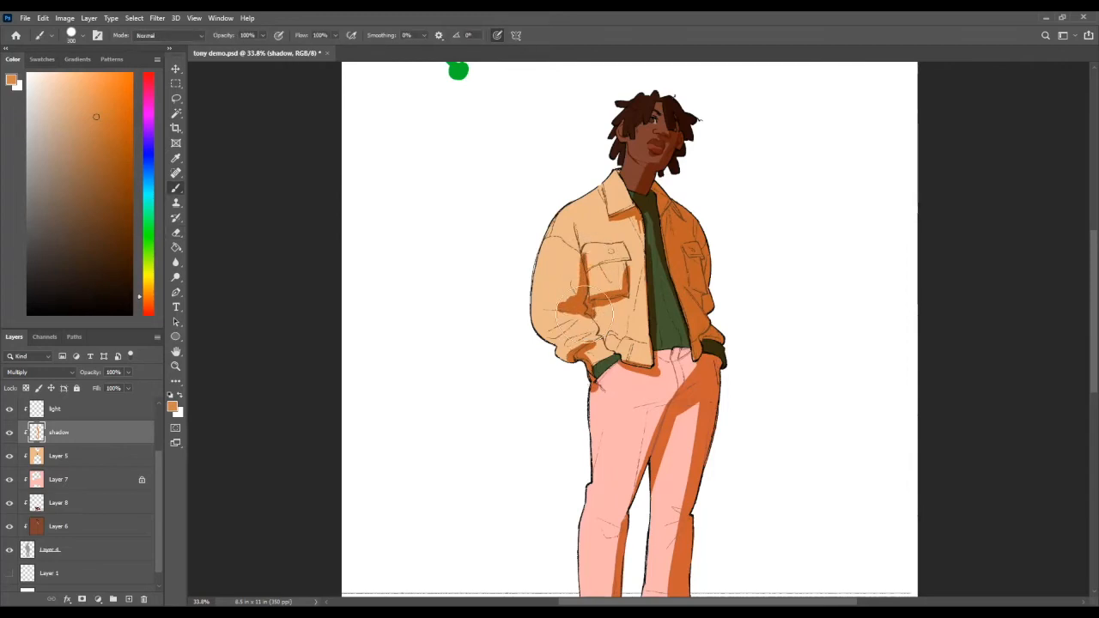
Step: Add shadow to the trousers at the near hip pocket and extend the shading around the crotch
mouse_move(654, 386)
left_mouse_down("alt")
mouse_move(609, 390)
mouse_move(650, 399)
left_mouse_up("alt")
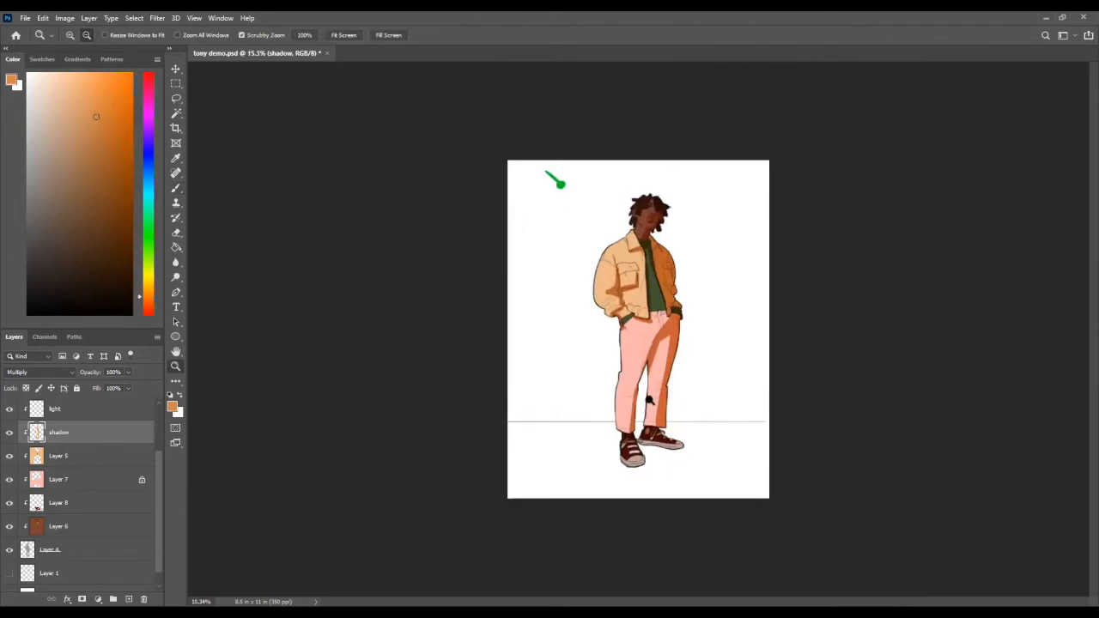
left_click_drag(661, 334, 687, 339, "alt")
left_click_drag(683, 274, 703, 246, "alt")
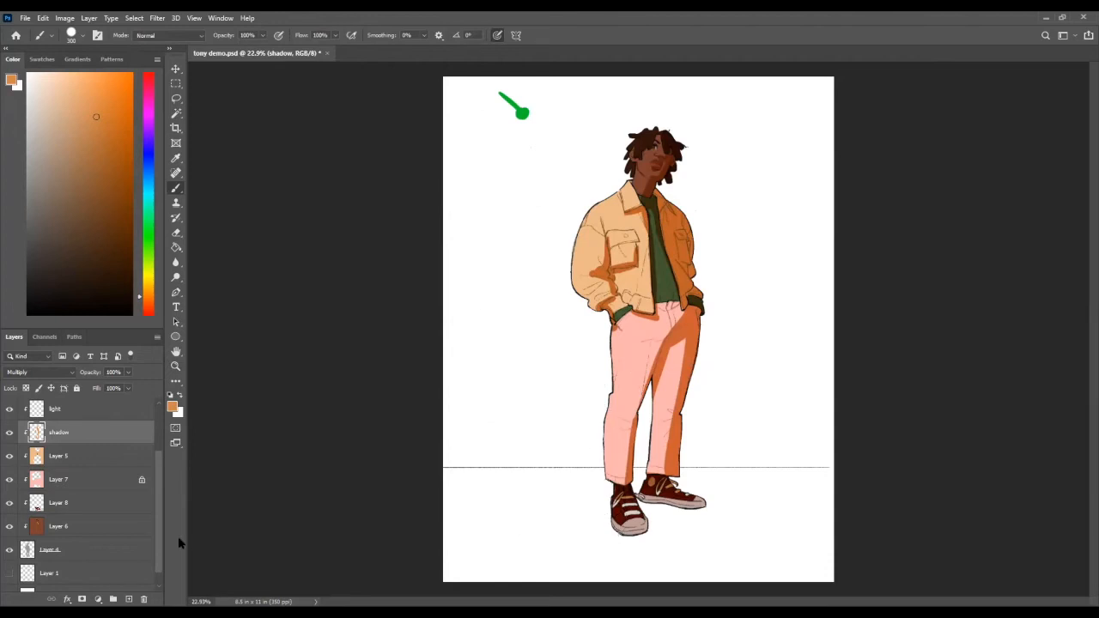
left_click_drag(677, 415, 681, 395, "alt")
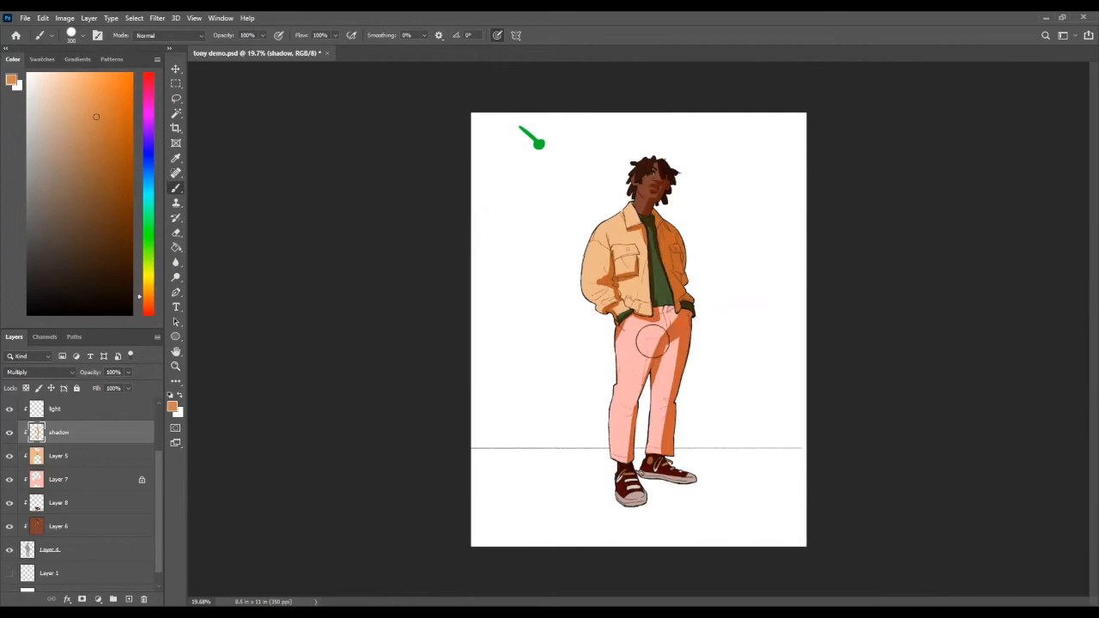
mouse_move(652, 346)
left_mouse_down()
mouse_move(649, 366)
mouse_move(656, 340)
left_mouse_up()
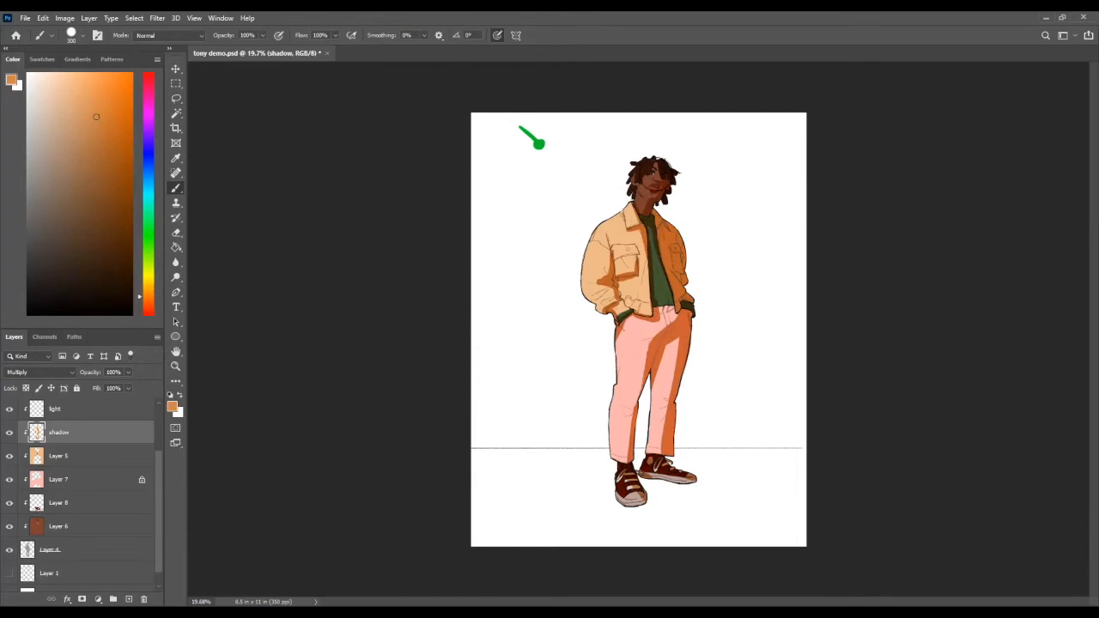
key("e")
Step: Examine the head's shading up close, and flip the full figure horizontally and back to check the shadow shapes
scroll(665, 171, "up", 5)
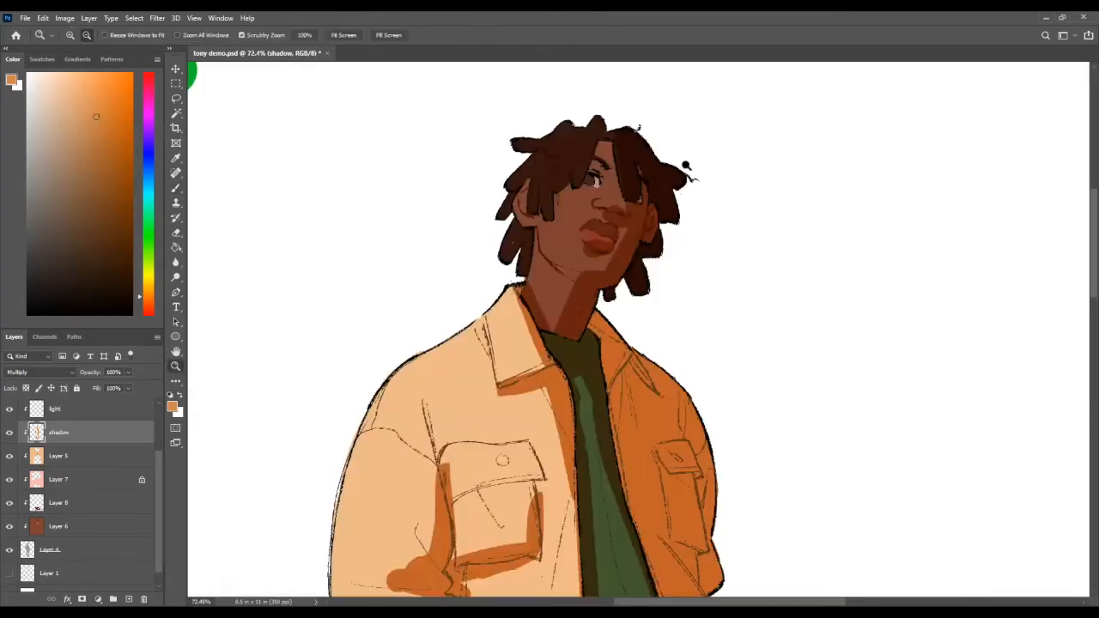
key("b")
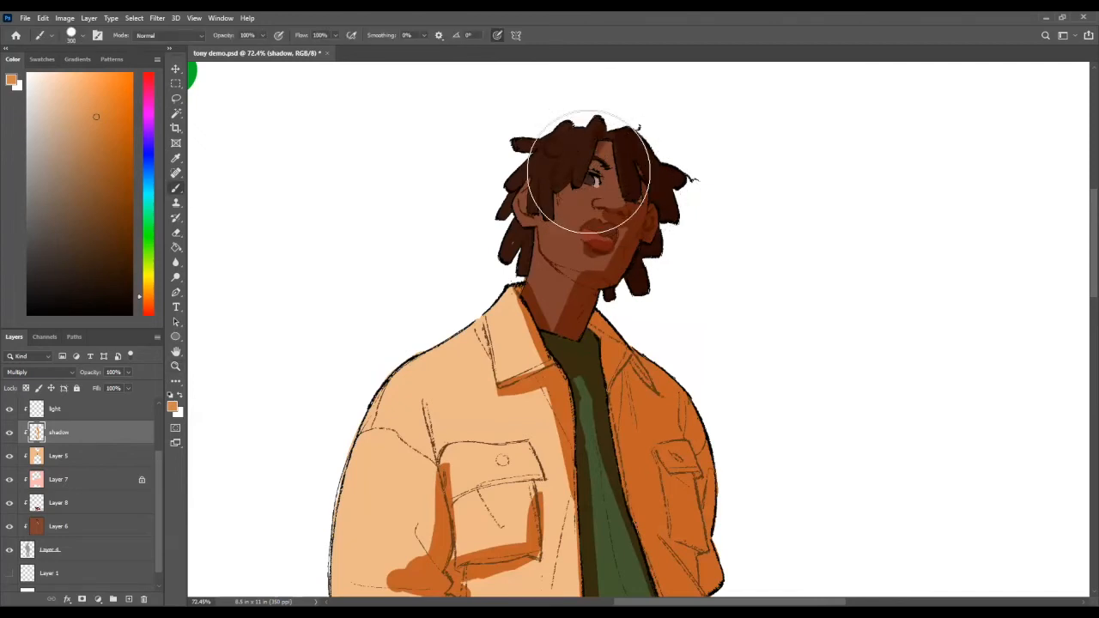
key("z")
left_click_drag(617, 174, 543, 211)
left_click_drag(656, 277, 671, 219)
left_click_drag(676, 218, 626, 223)
left_click_drag(625, 195, 634, 246)
key("ctrl+shift+h")
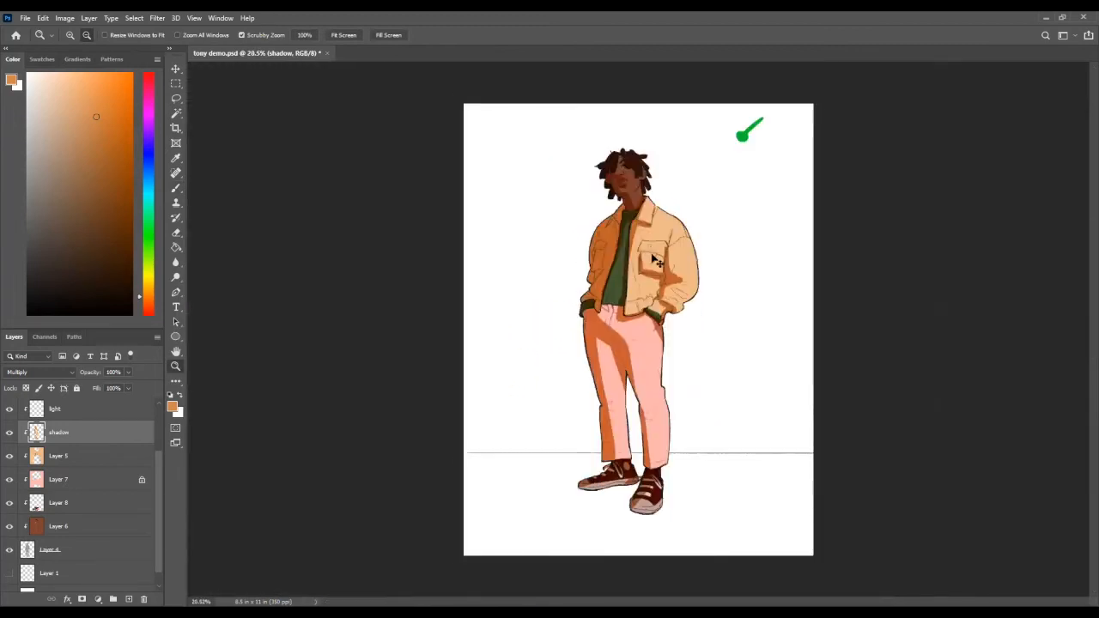
key("ctrl+shift+h")
key("ctrl+shift+h")
key("ctrl+shift+h")
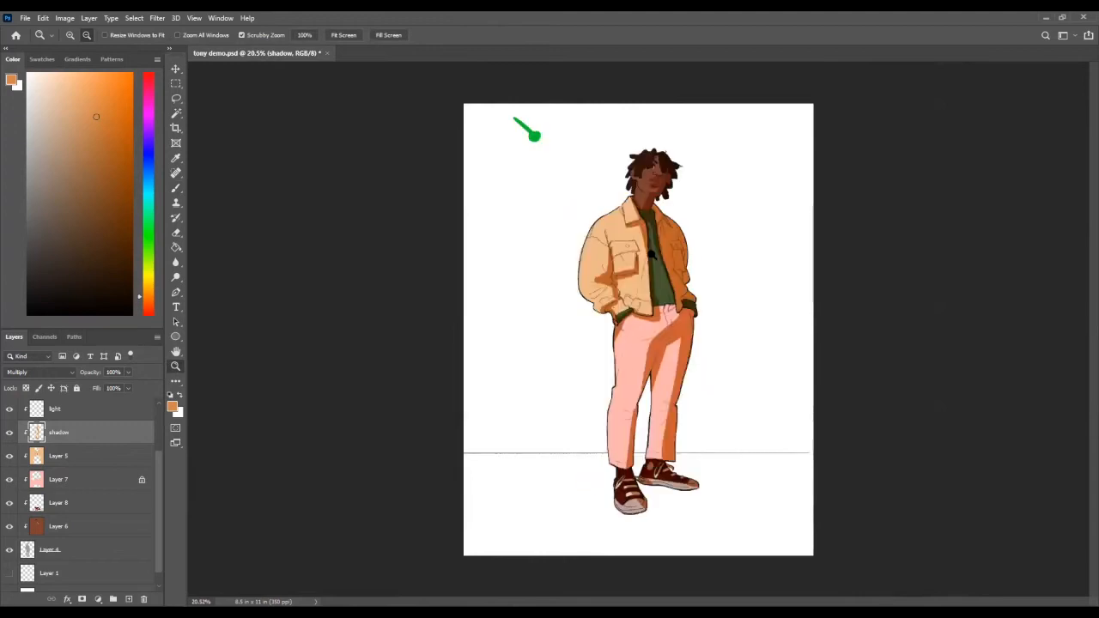
Step: Make the Overlay light layer active for painting the highlights
left_click_drag(652, 256, 676, 262)
left_click_drag(596, 387, 567, 361)
left_click(47, 412)
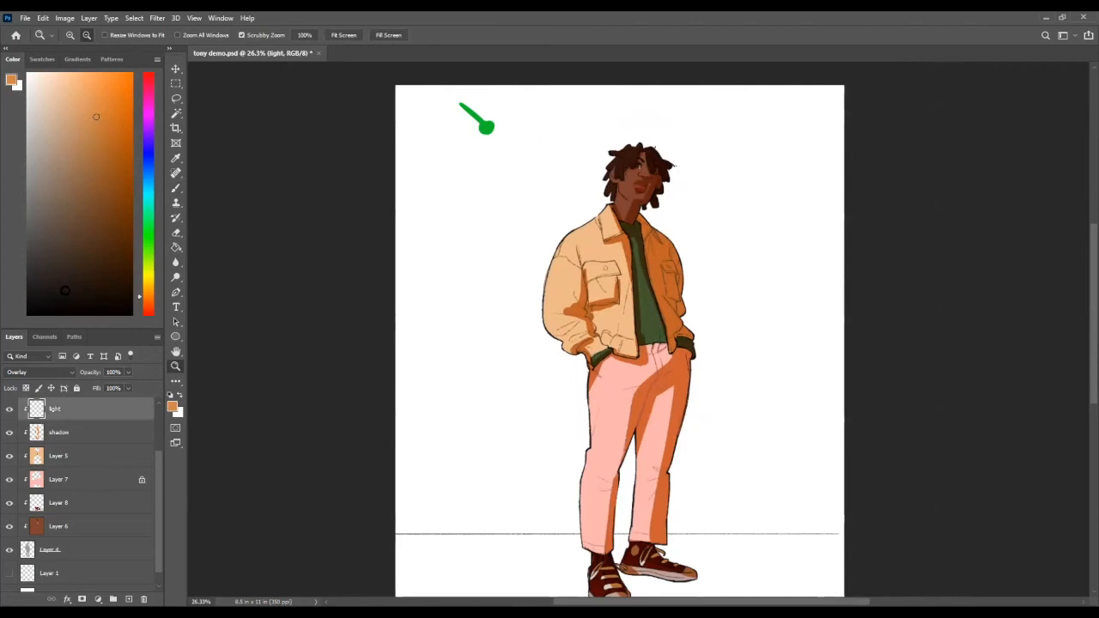
scroll(232, 382, "up", 1)
scroll(100, 477, "up", 3)
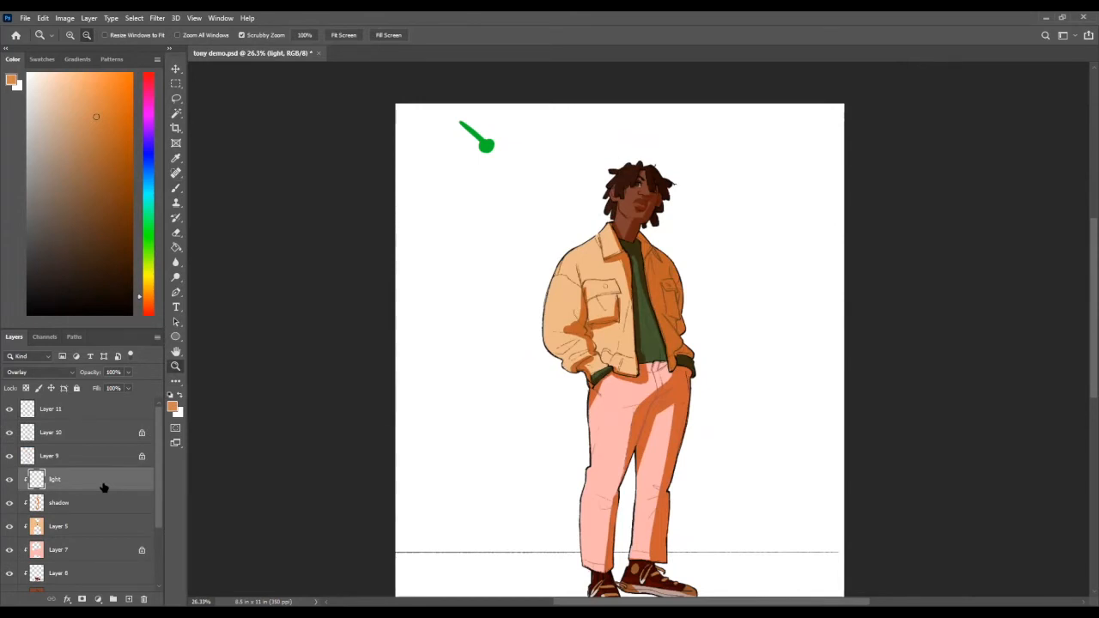
Step: Choose a medium blue as the brush colour for the highlights and shrink the brush to suit the face
left_click_drag(550, 236, 572, 235)
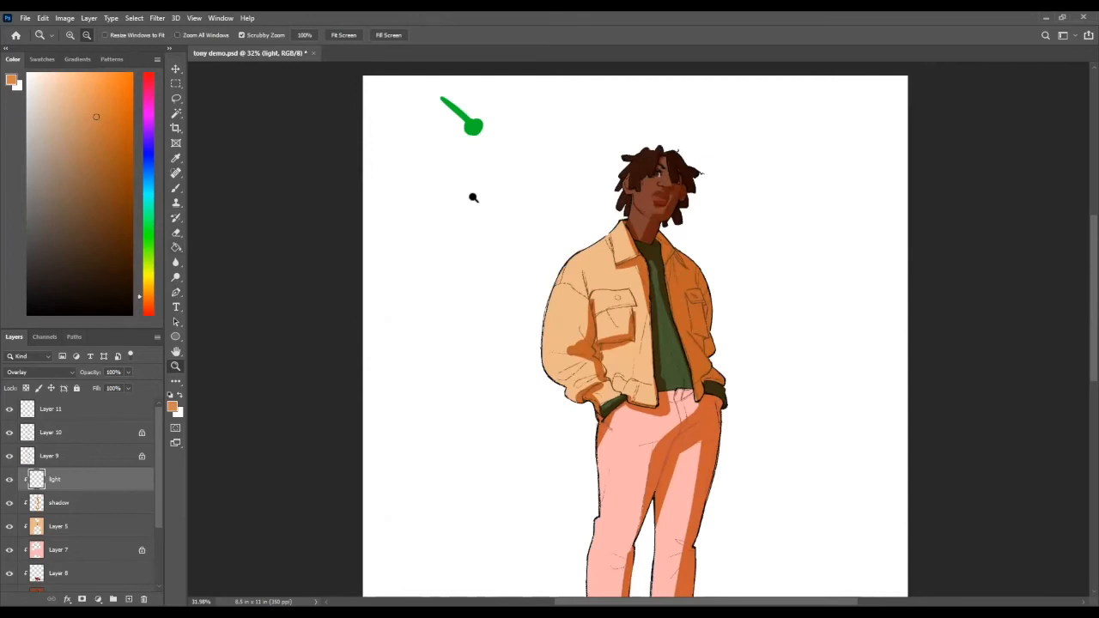
key("b")
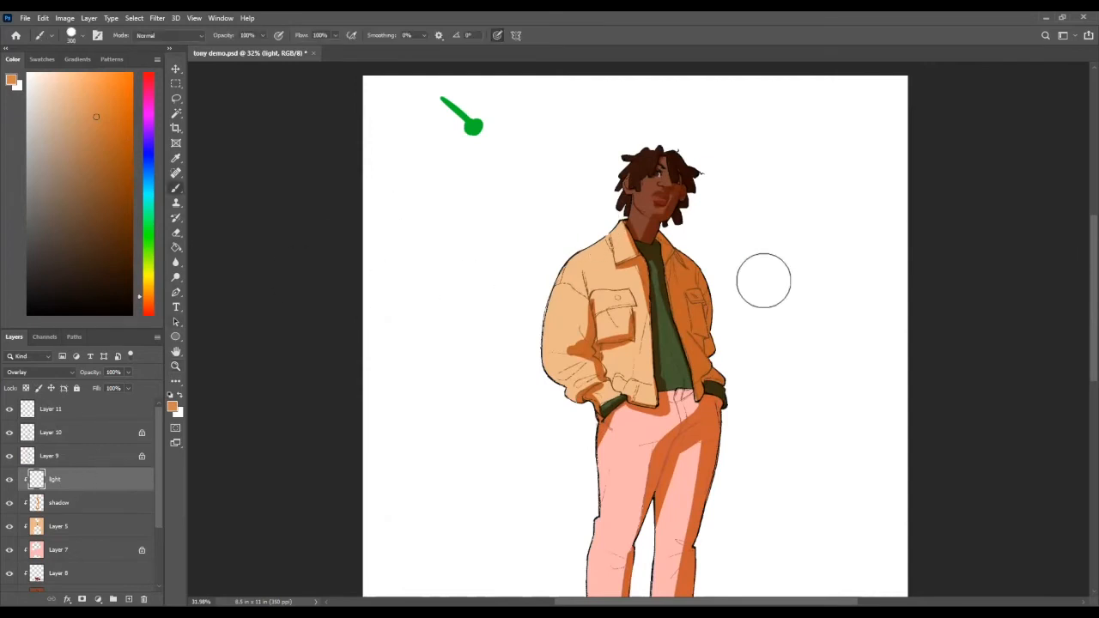
scroll(731, 216, "down", 2)
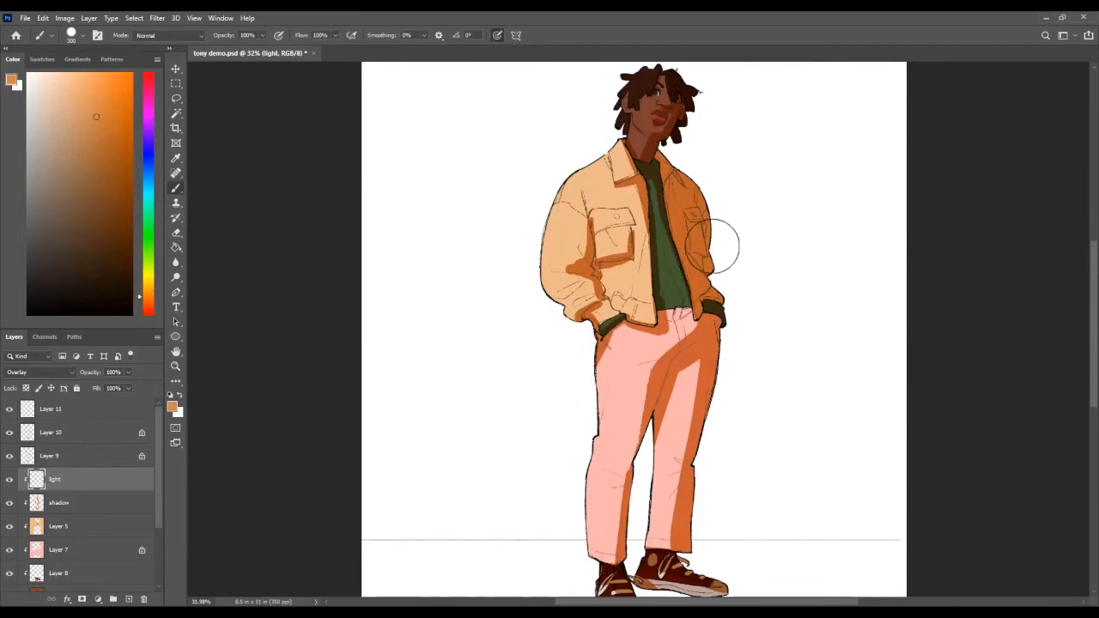
left_click_drag(151, 294, 149, 230)
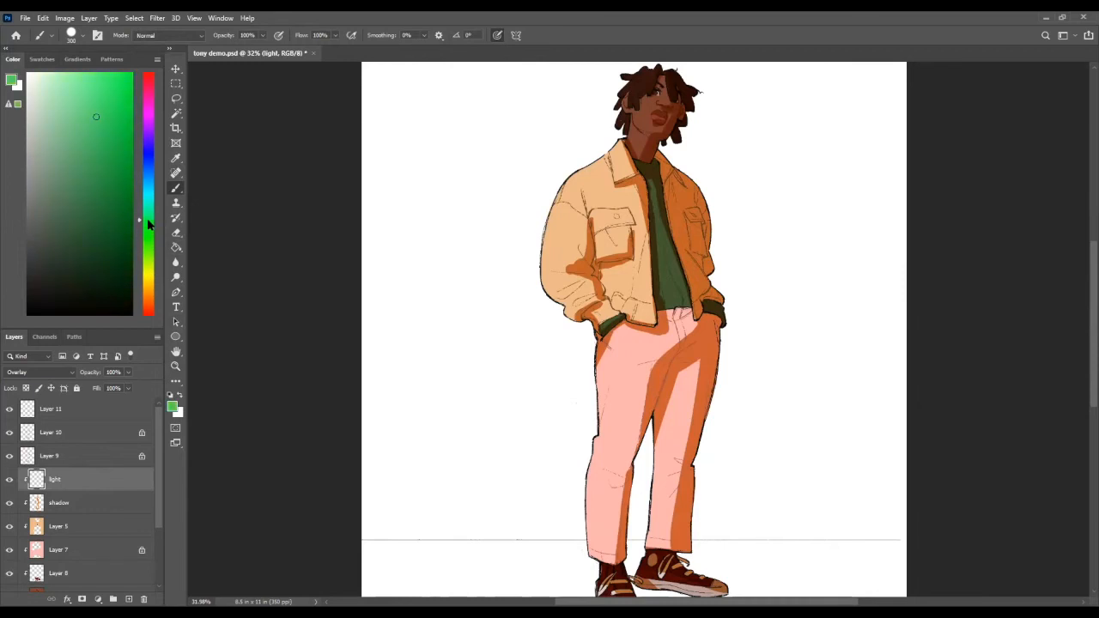
left_click_drag(143, 223, 148, 202)
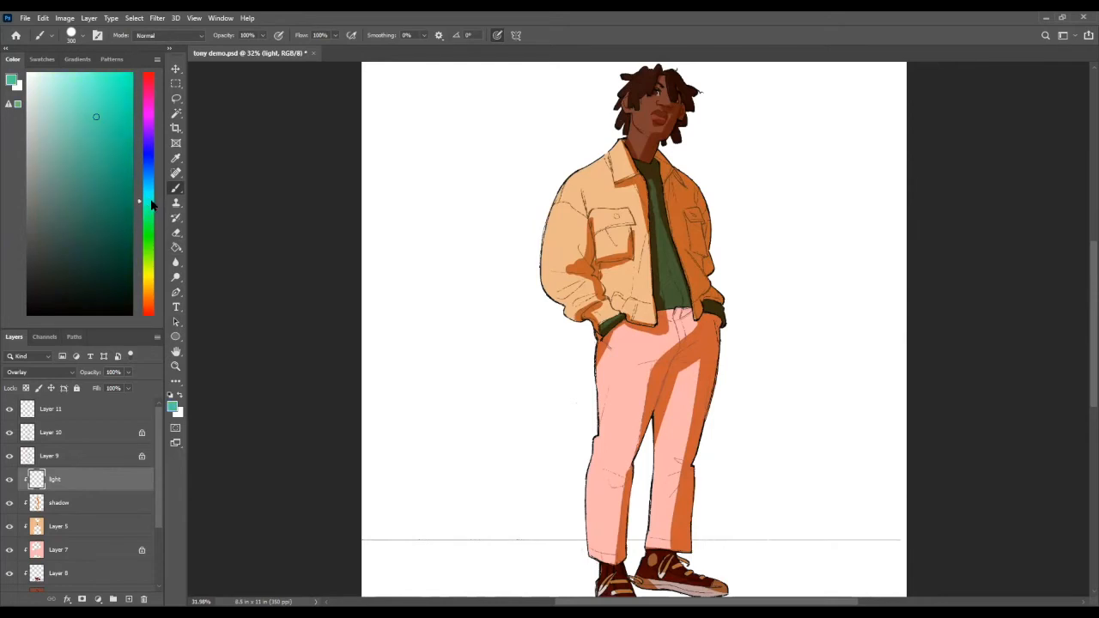
left_click_drag(613, 171, 617, 223)
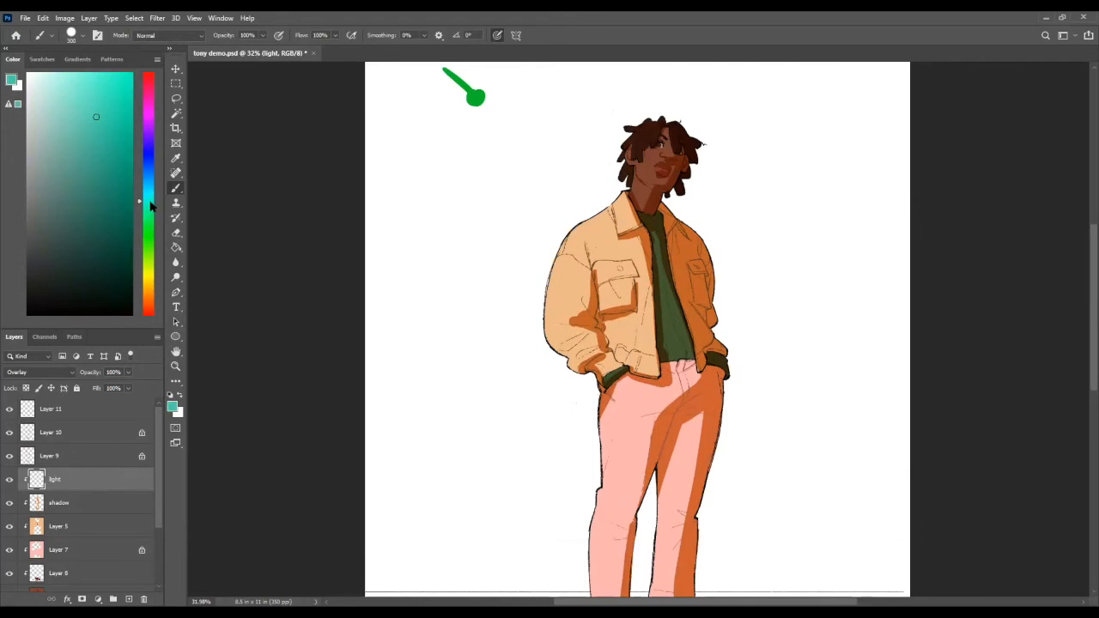
left_click_drag(150, 196, 155, 170)
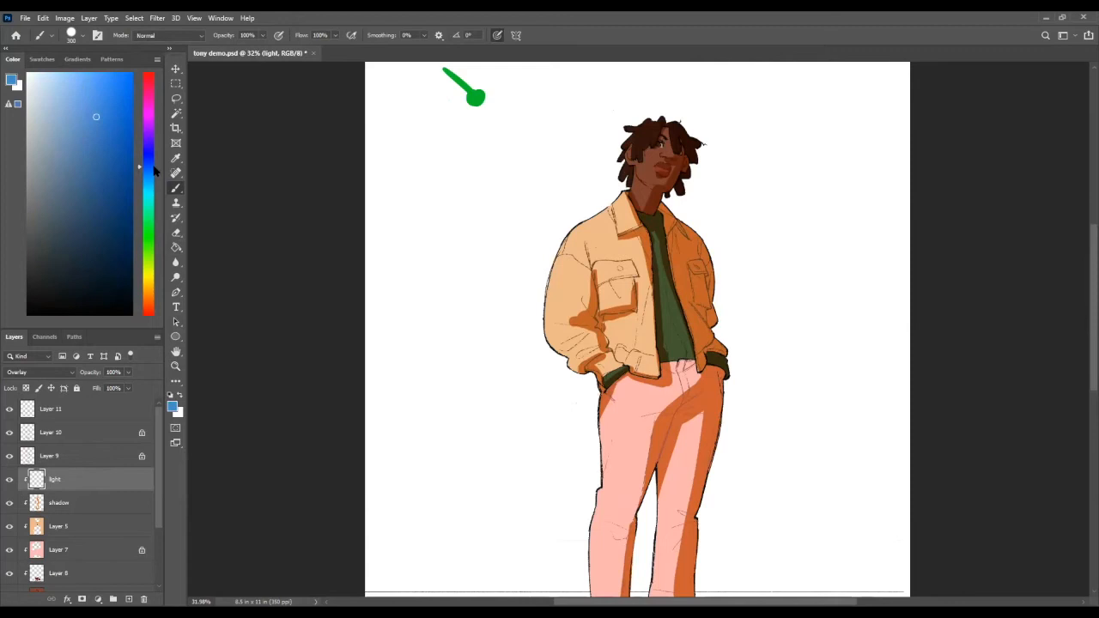
mouse_move(68, 106)
left_mouse_down()
mouse_move(88, 103)
mouse_move(87, 90)
left_mouse_up()
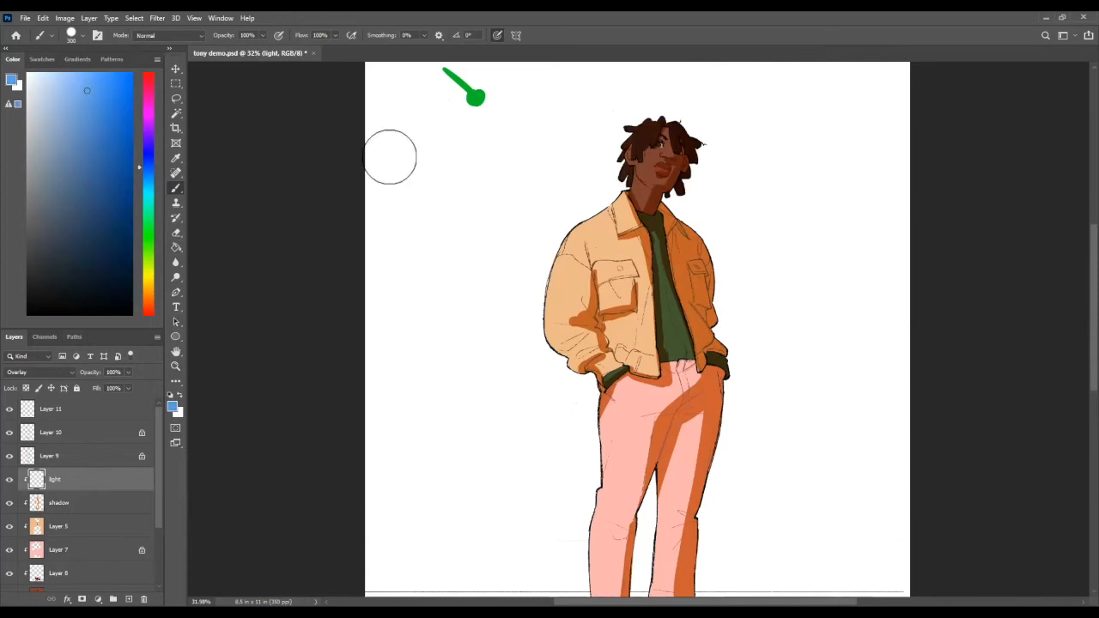
key("bracketleft")
key("bracketleft")
key("bracketleft")
key("bracketleft")
key("bracketleft")
key("bracketleft")
key("bracketleft")
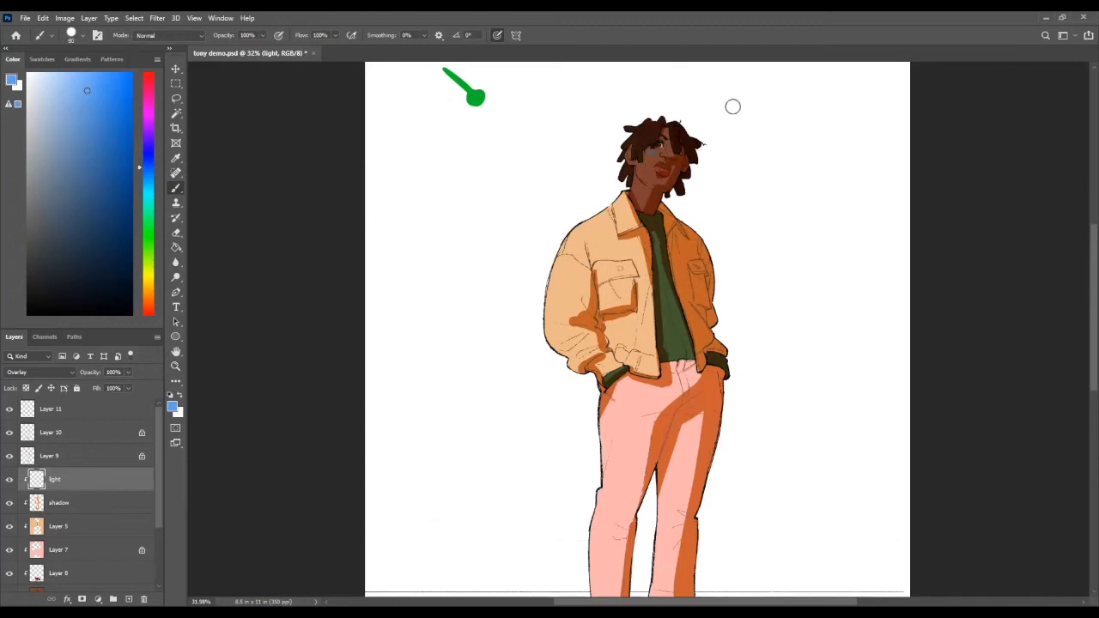
key("bracketleft")
Step: Try blue highlight strokes on the neck and jacket in different tints, and undo them
mouse_move(627, 204)
left_mouse_down()
mouse_move(558, 318)
mouse_move(629, 202)
left_mouse_up()
mouse_move(574, 327)
left_mouse_down()
mouse_move(626, 402)
mouse_move(609, 591)
left_mouse_up()
left_click_drag(625, 244, 623, 345)
key("ctrl+z")
left_click_drag(87, 90, 63, 78)
key("ctrl+z")
Step: Lighten the brush colour to a pale blue and paint highlights on the near cheek and neck, cleaning their edges with the eraser
mouse_move(58, 76)
left_mouse_down()
mouse_move(64, 58)
mouse_move(131, 74)
mouse_move(150, 114)
mouse_move(164, 336)
left_mouse_up()
left_click_drag(78, 212, 71, 69)
left_click(69, 67)
key("e")
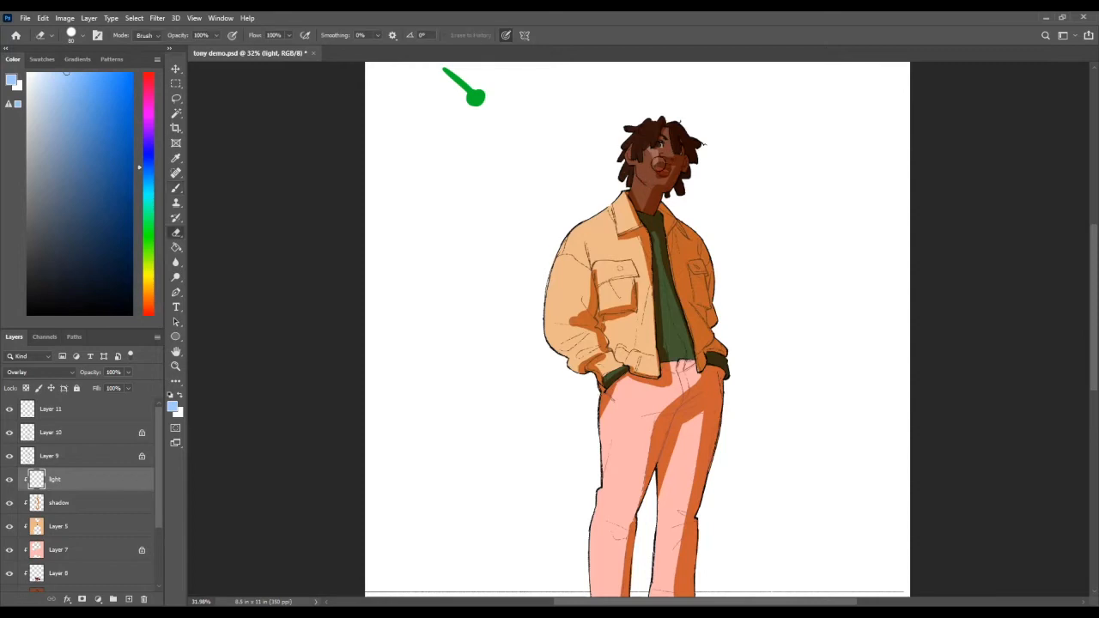
key("b")
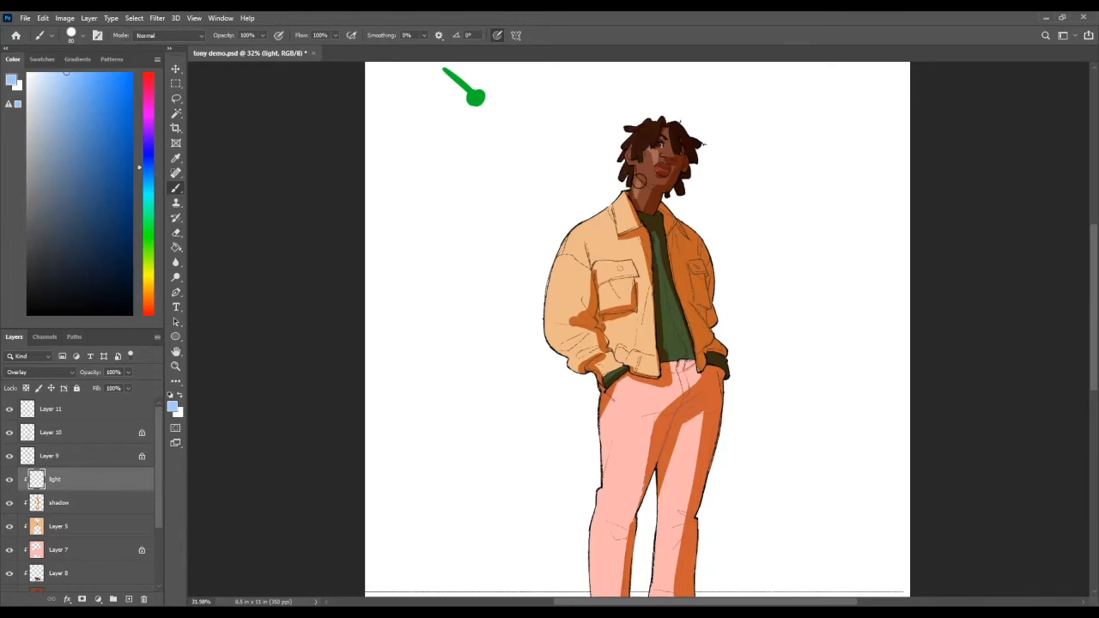
key("e")
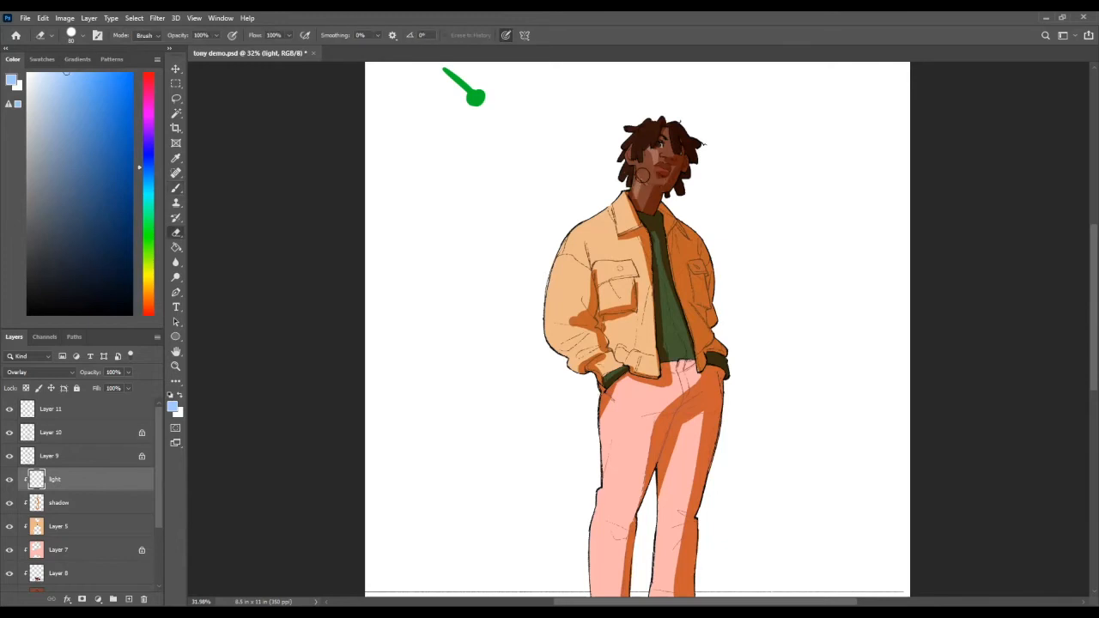
key("b")
Step: Check the face highlights from a distance, and extend and trim them along the cheek, jaw and chin
key("z")
mouse_move(649, 171)
left_mouse_down()
mouse_move(687, 174)
mouse_move(592, 184)
left_mouse_up()
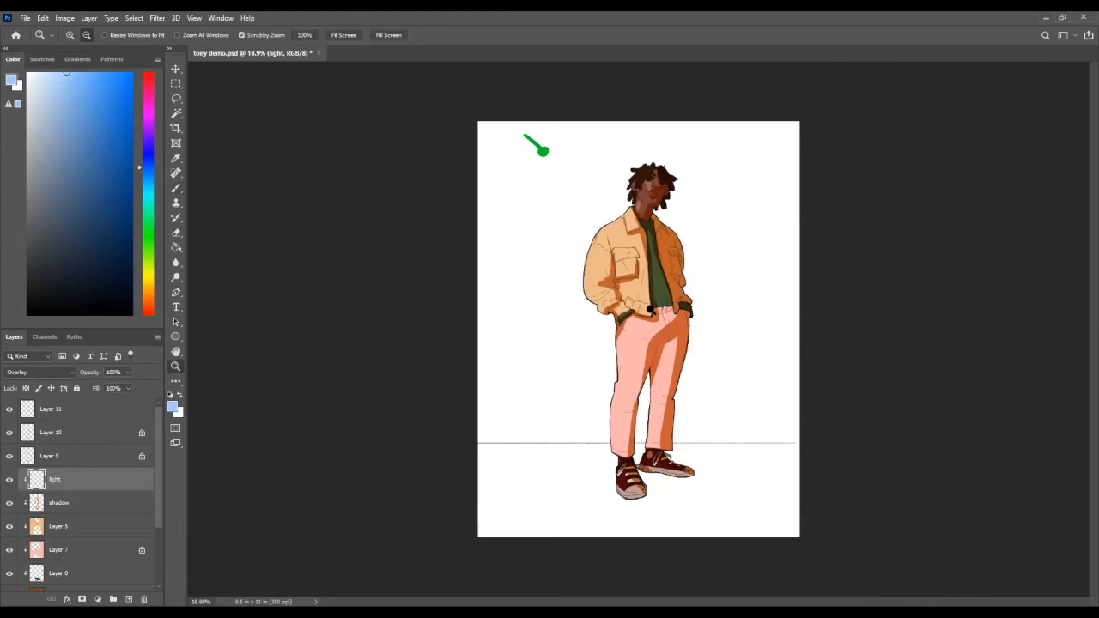
left_click_drag(659, 198, 686, 199)
key("b")
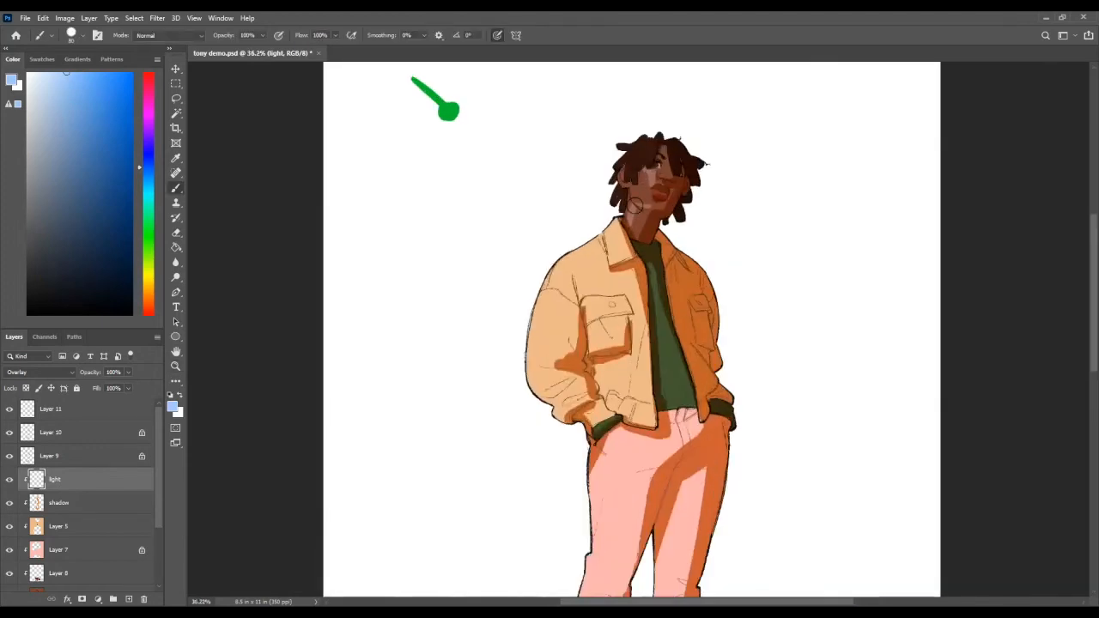
key("e")
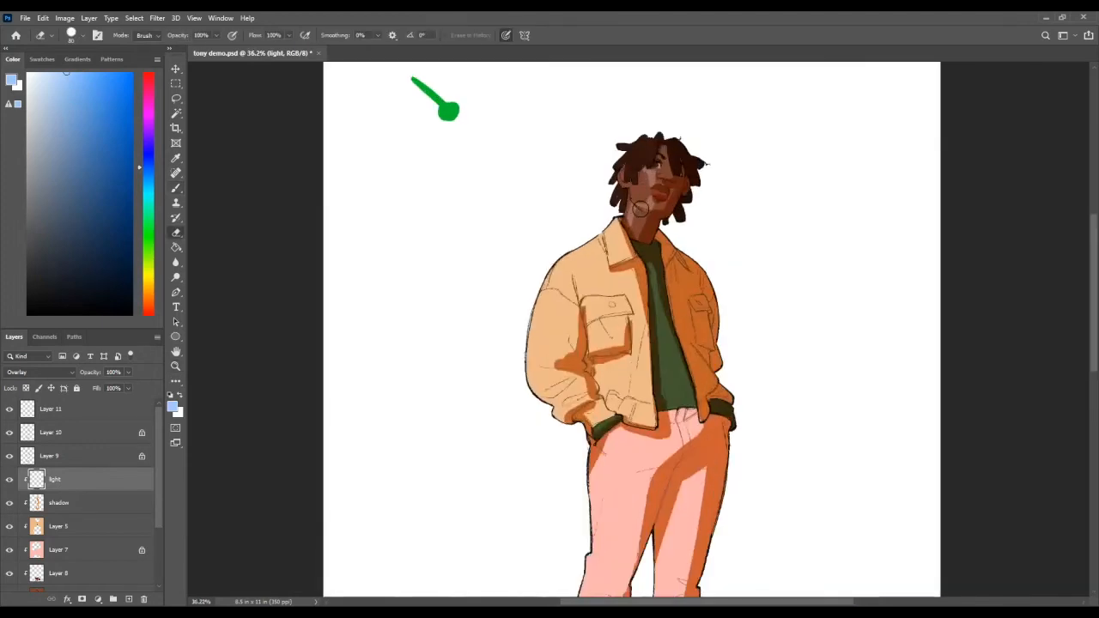
key("b")
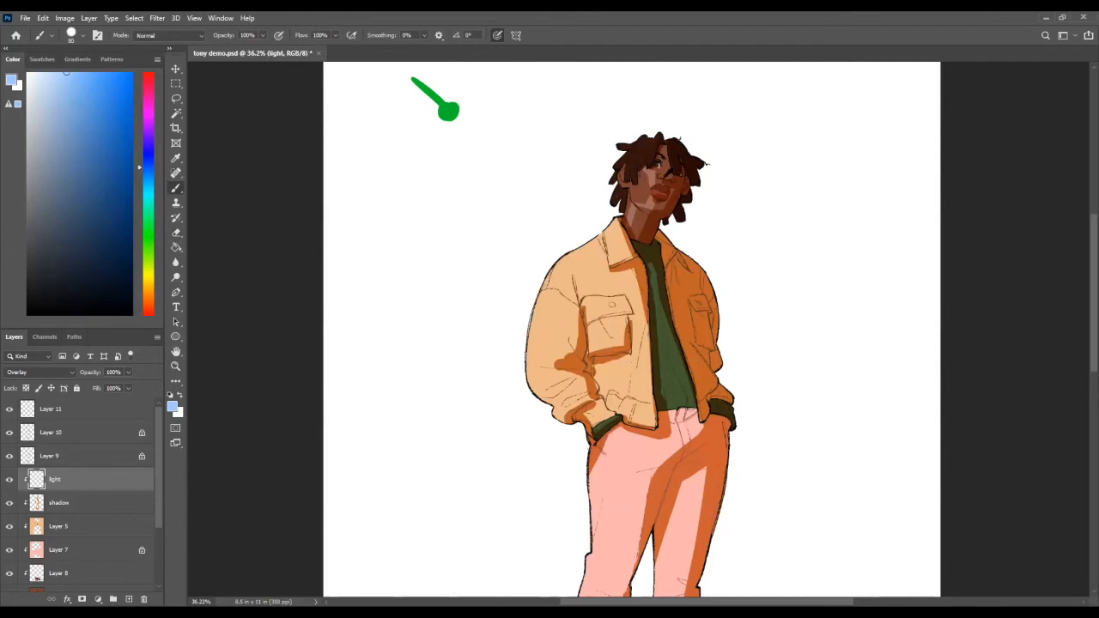
Step: Sample the highlight colour on the cheek, and restore the pale blue brush colour
left_click(650, 176, "alt")
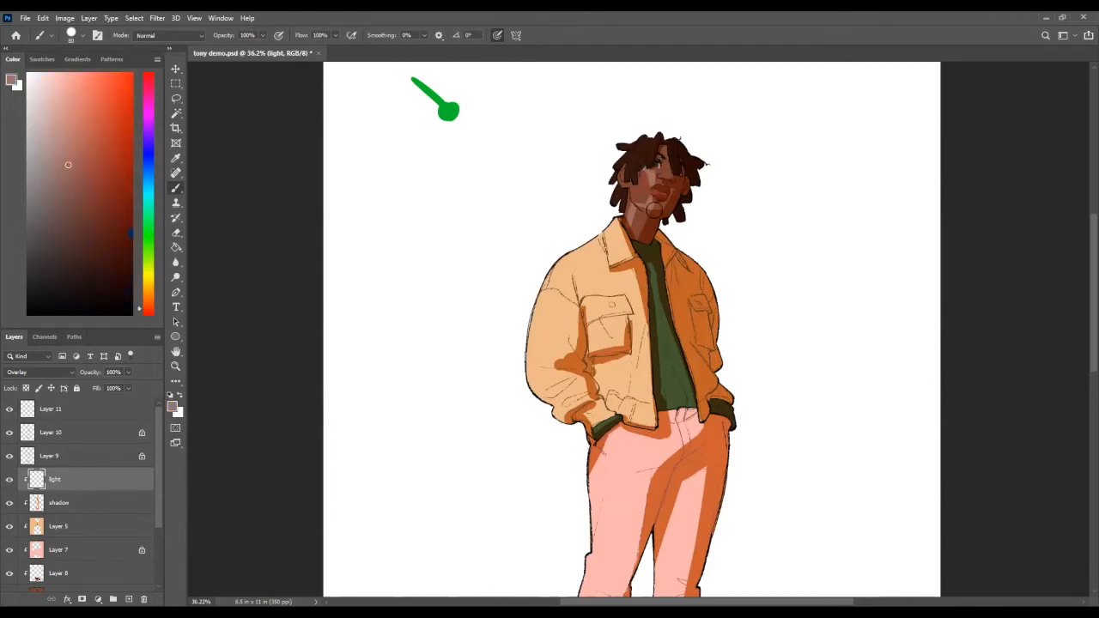
left_click(39, 60)
left_click(21, 78)
left_click(13, 59)
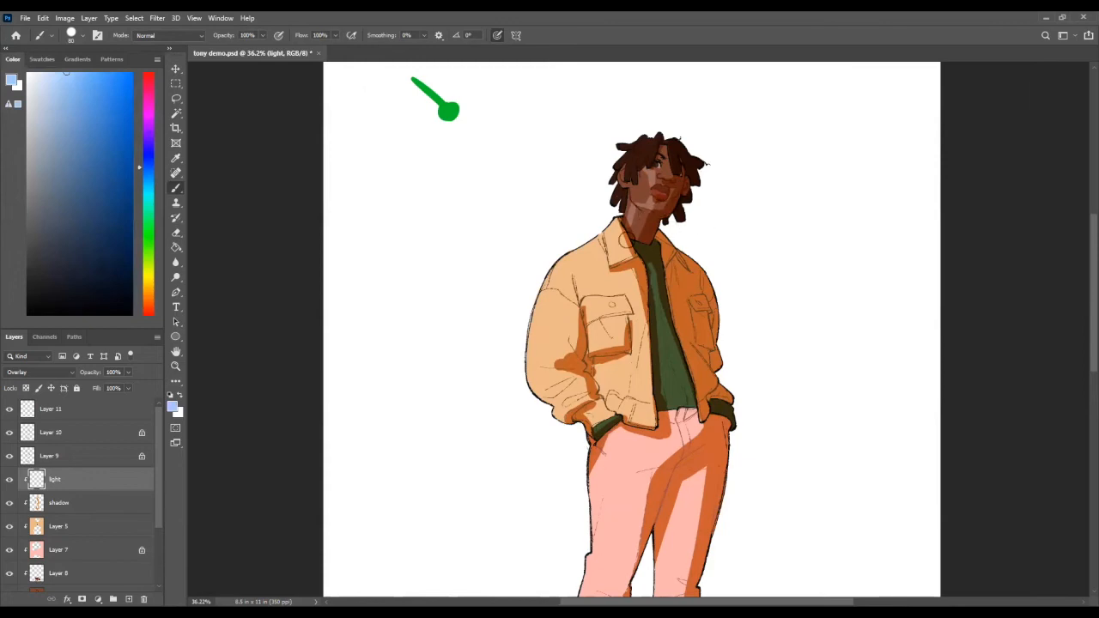
Step: Shift the brush colour to a softer, less saturated sky blue while checking the highlights against the whole figure
left_click(70, 80)
left_click(146, 177)
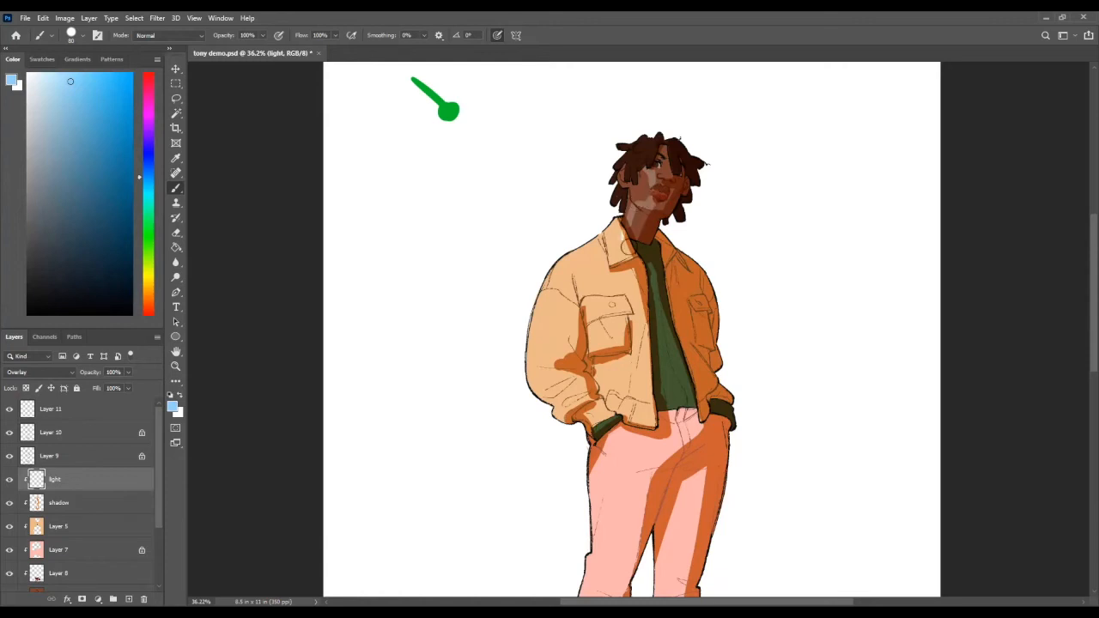
key("e")
key("z")
mouse_move(721, 236)
left_mouse_down()
mouse_move(649, 233)
mouse_move(706, 199)
left_mouse_up()
key("b")
left_click_drag(57, 93, 56, 102)
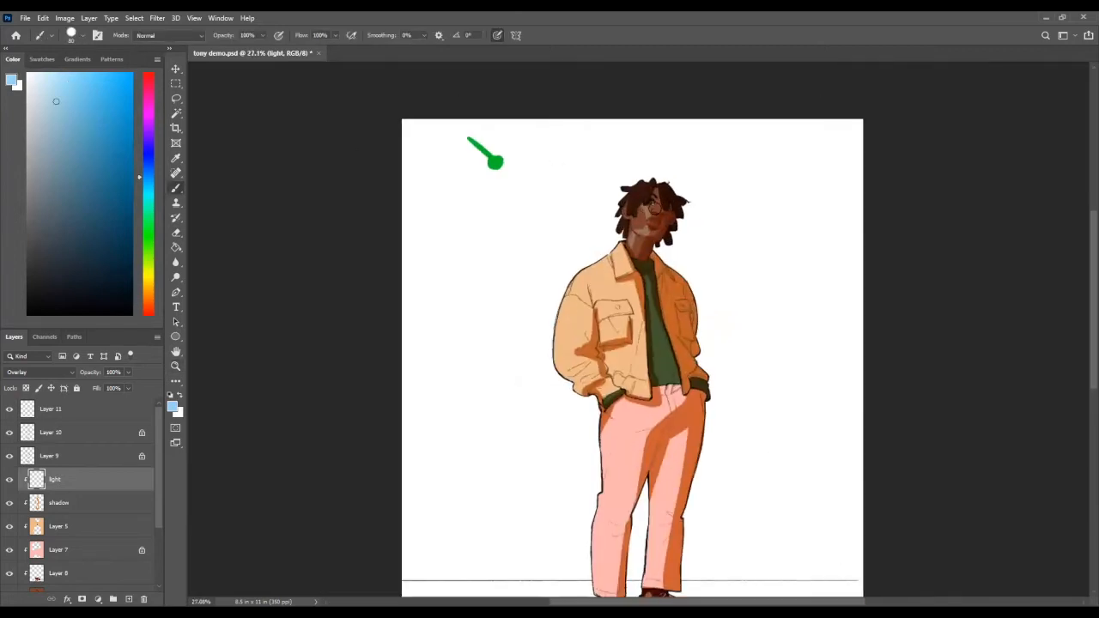
Step: Lock the light layer's transparent pixels to recolour the face highlights, and unlock the layer to trim them with the eraser
key("slash")
key("z")
scroll(702, 185, "down", 2)
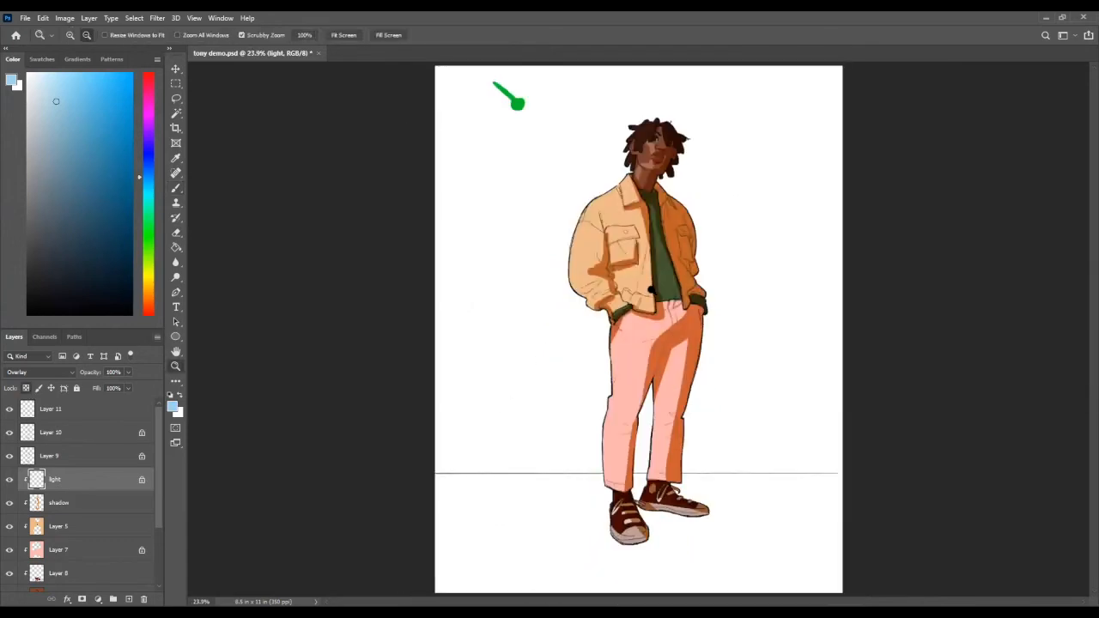
key("e")
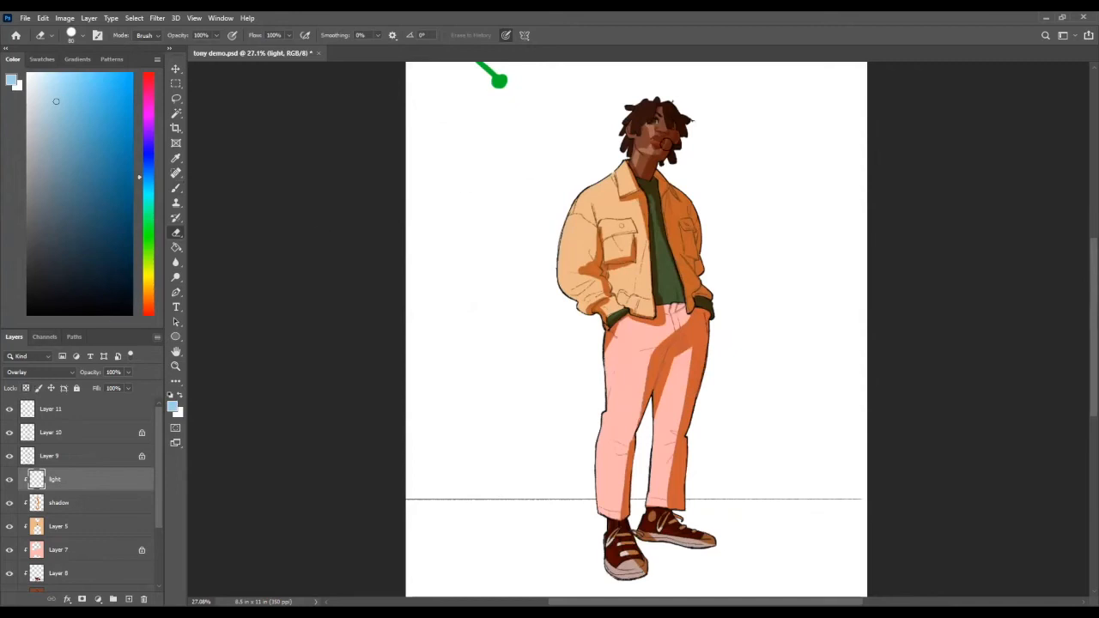
key("z")
left_click_drag(682, 349, 673, 348)
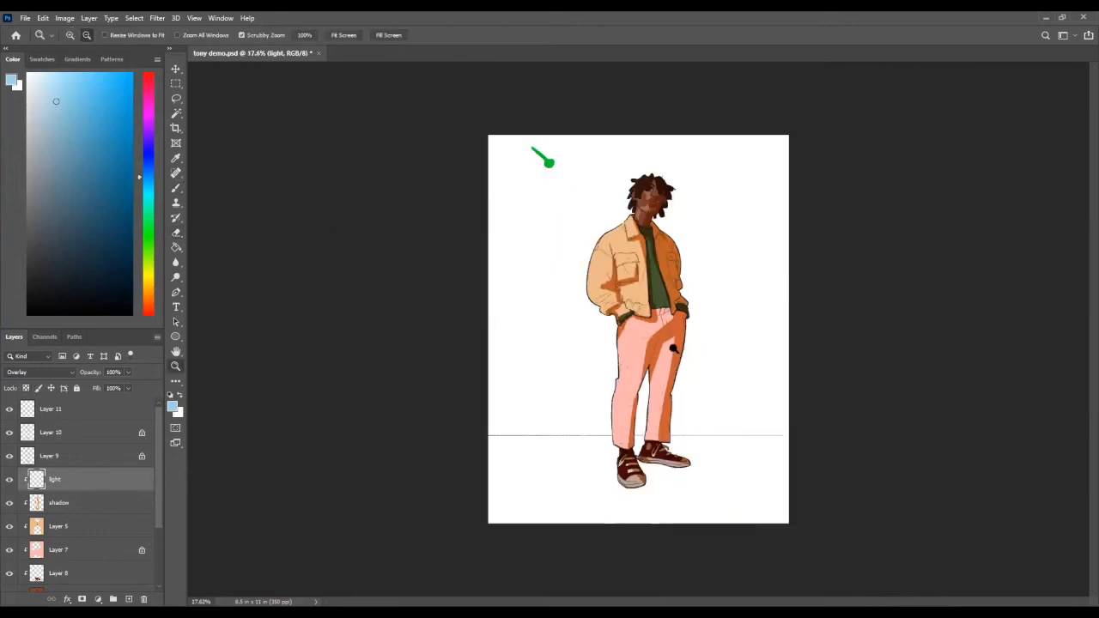
left_click_drag(627, 189, 666, 152)
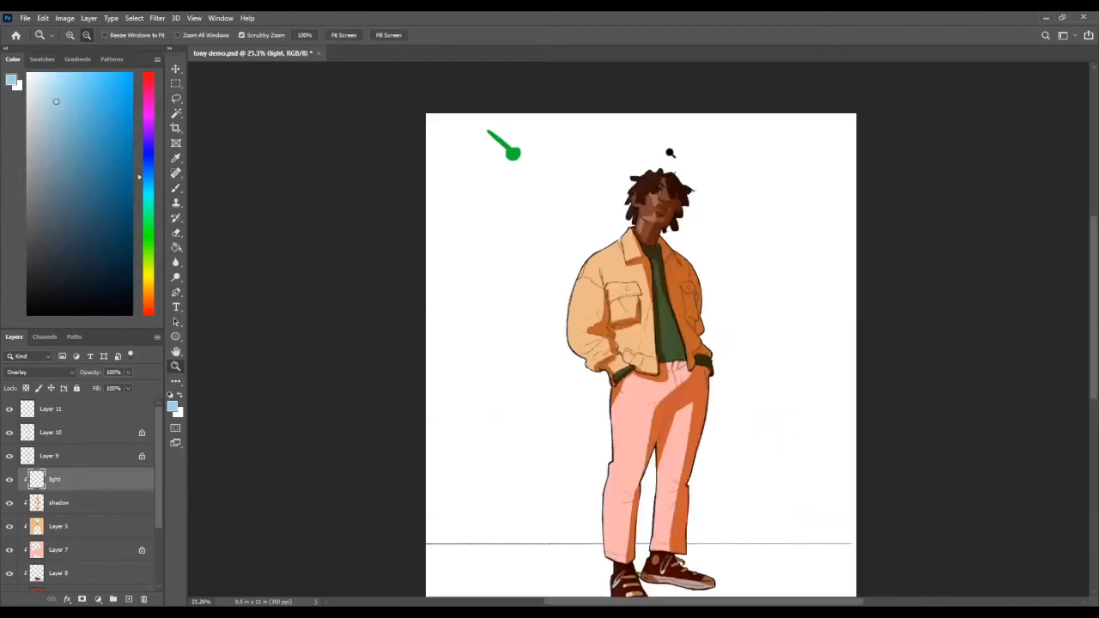
Step: Paint a highlight on the jacket's near collar and check it against the whole figure
key("b")
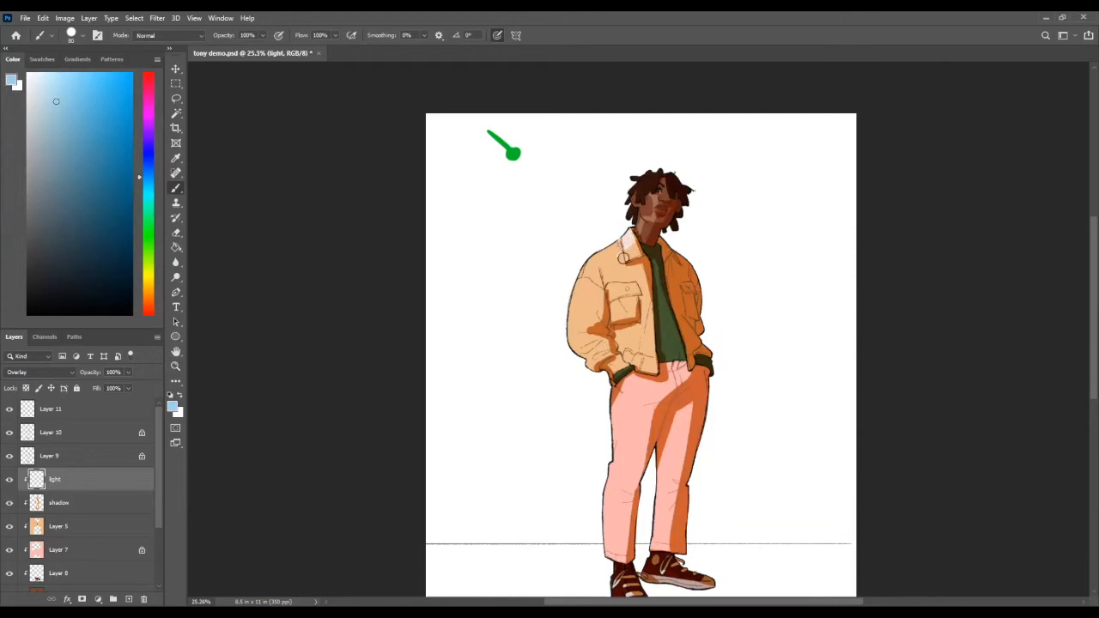
key("z")
left_click_drag(629, 245, 617, 262)
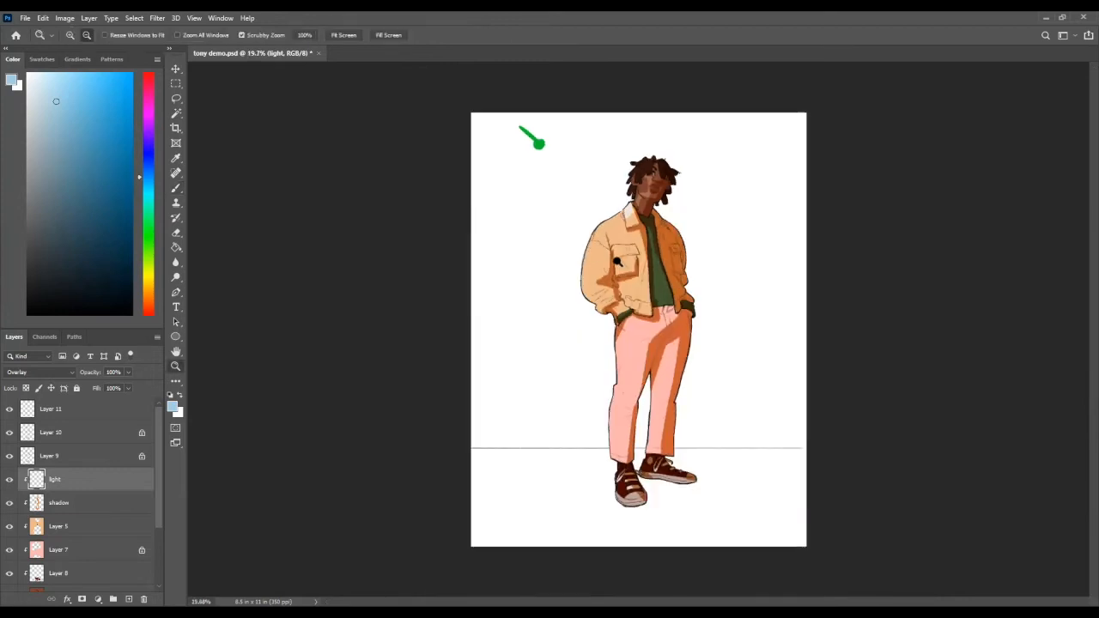
left_click_drag(651, 215, 704, 203)
key("z")
mouse_move(671, 245)
left_mouse_down()
mouse_move(642, 294)
mouse_move(655, 282)
left_mouse_up()
key("z")
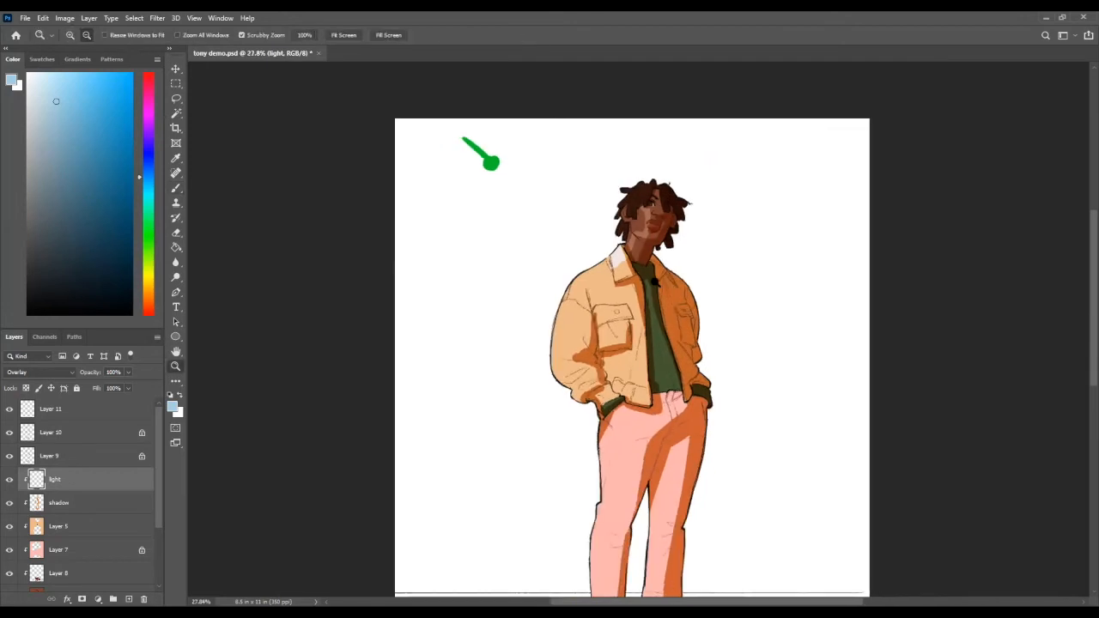
mouse_move(628, 251)
left_mouse_down()
mouse_move(640, 258)
mouse_move(657, 234)
left_mouse_up()
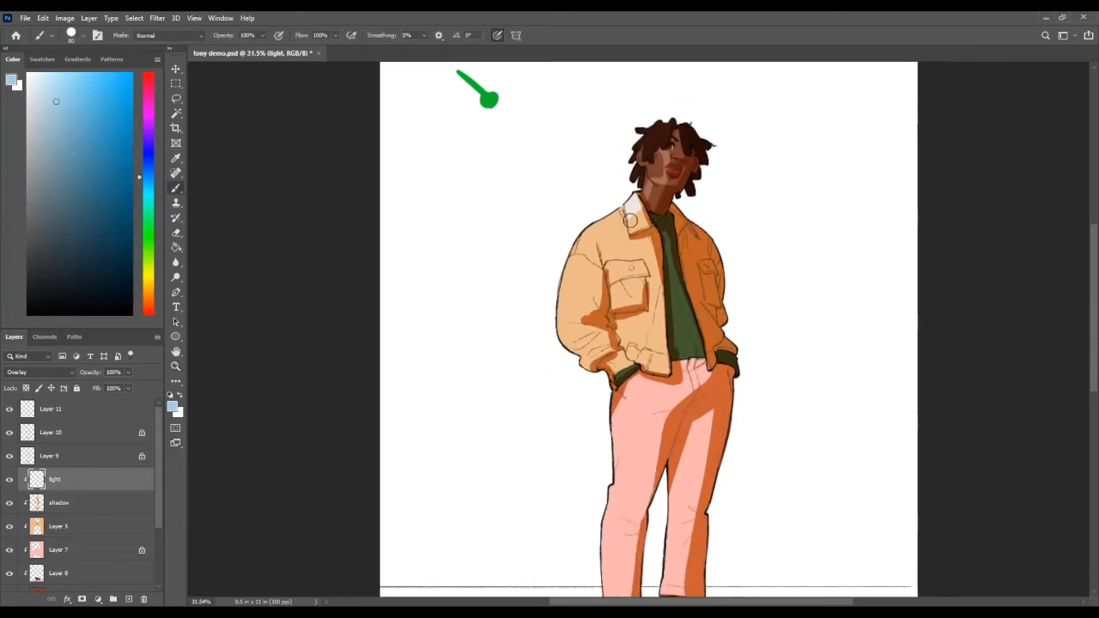
Step: Mute the blue slightly and paint highlights along the near shoulder and down the sleeve to the elbow
left_click_drag(621, 223, 613, 224)
key("ctrl+z")
left_click_drag(57, 95, 53, 110)
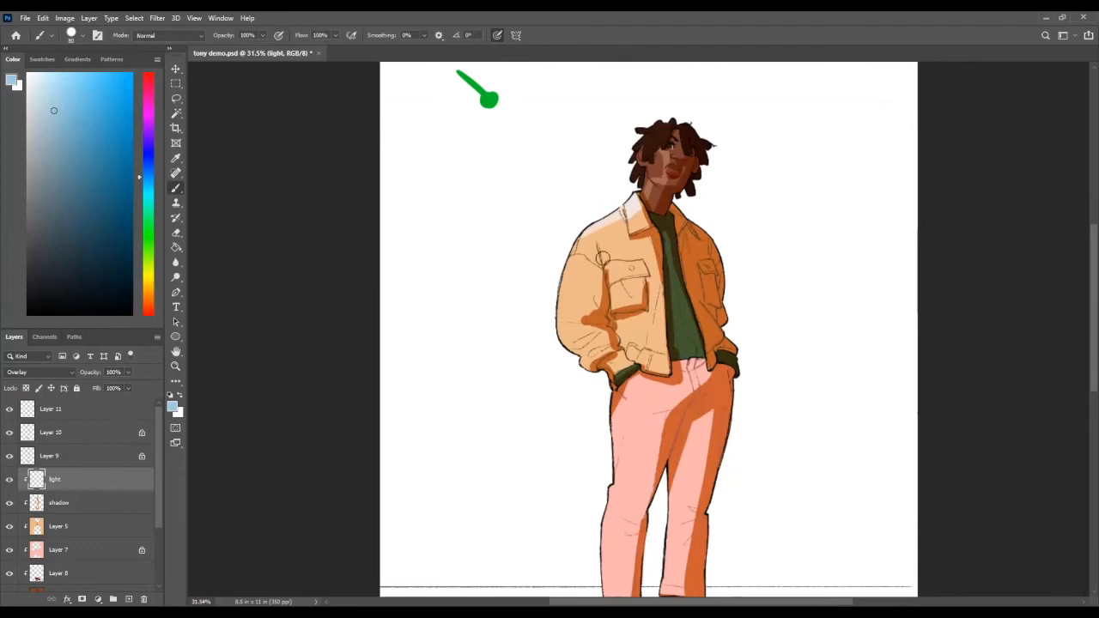
mouse_move(582, 236)
left_mouse_down()
mouse_move(588, 291)
mouse_move(583, 247)
left_mouse_up()
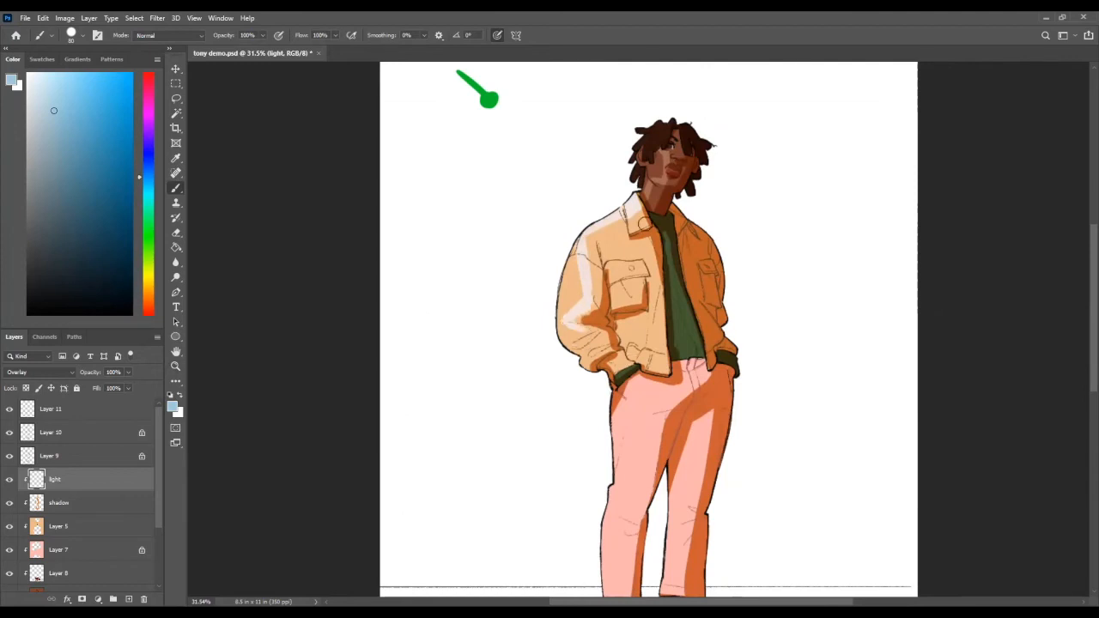
Step: Trim the highlight around the jaw and neck, and soften the shoulder highlight using pressure-controlled opacity
key("e")
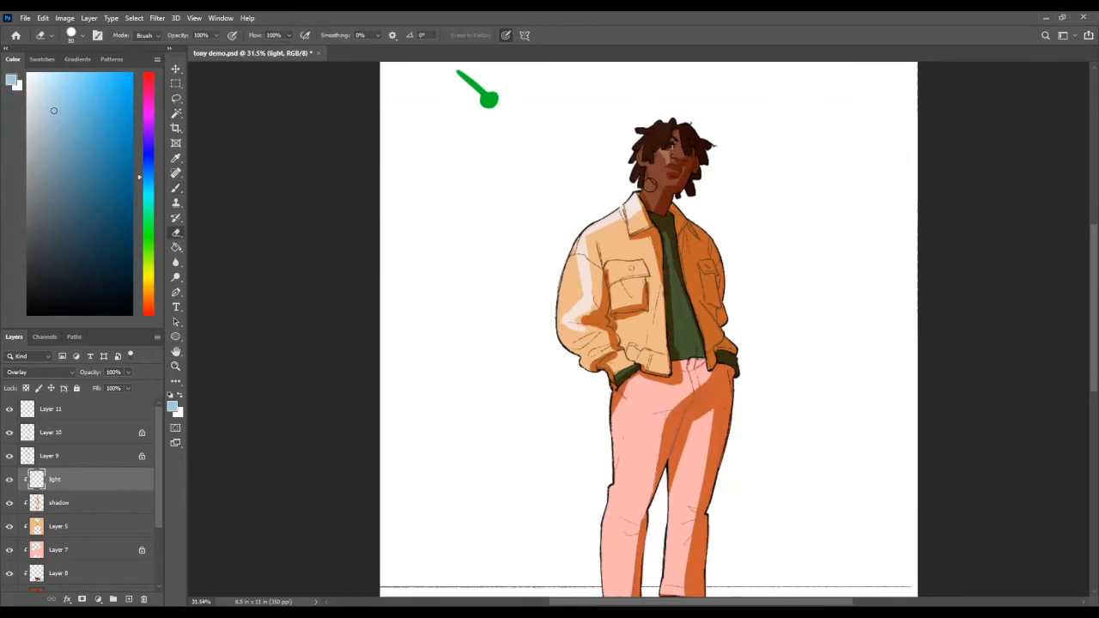
key("b")
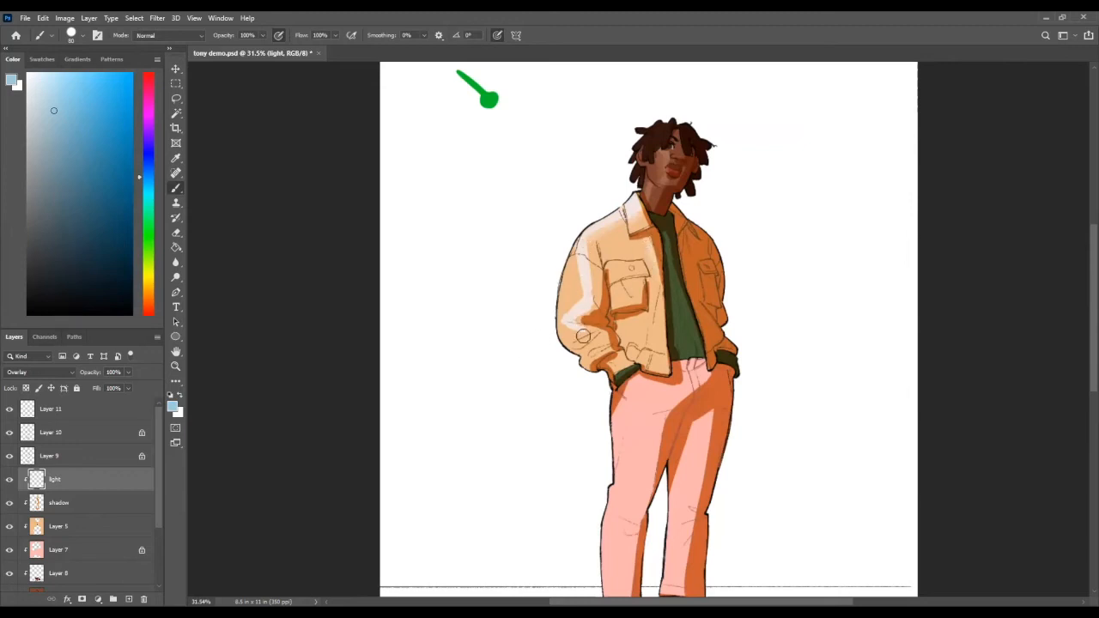
key("e")
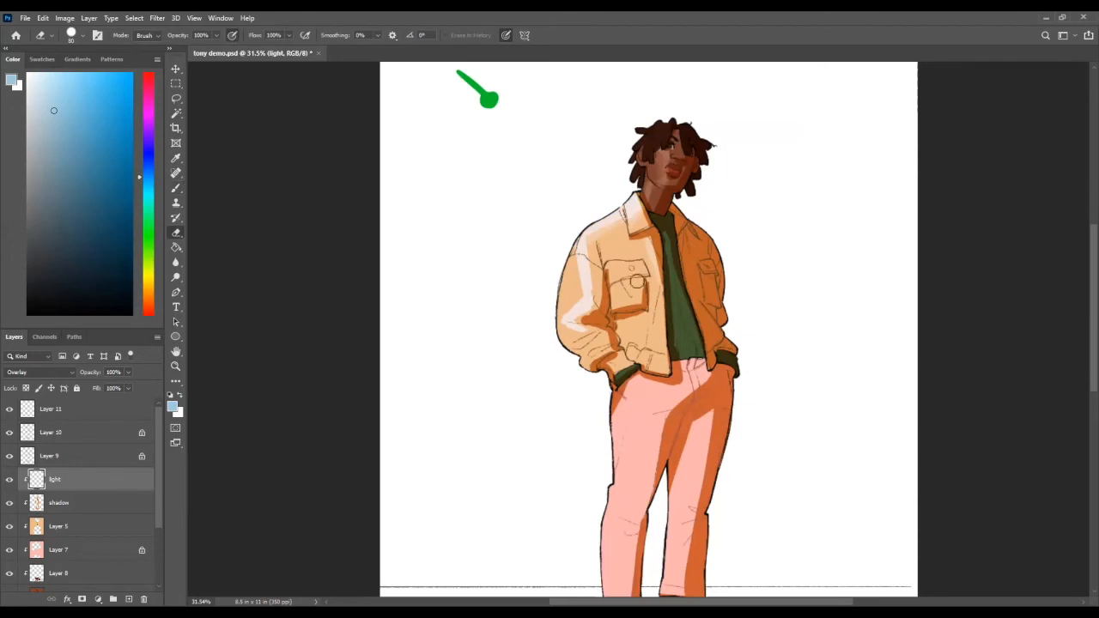
Step: Fade the edges of the near sleeve's highlight with a larger eraser, touch up the elbow, and check the whole figure
key("bracketright")
key("bracketright")
key("bracketright")
key("bracketright")
key("bracketright")
key("bracketright")
key("bracketright")
key("bracketright")
left_click_drag(597, 316, 599, 316)
key("b")
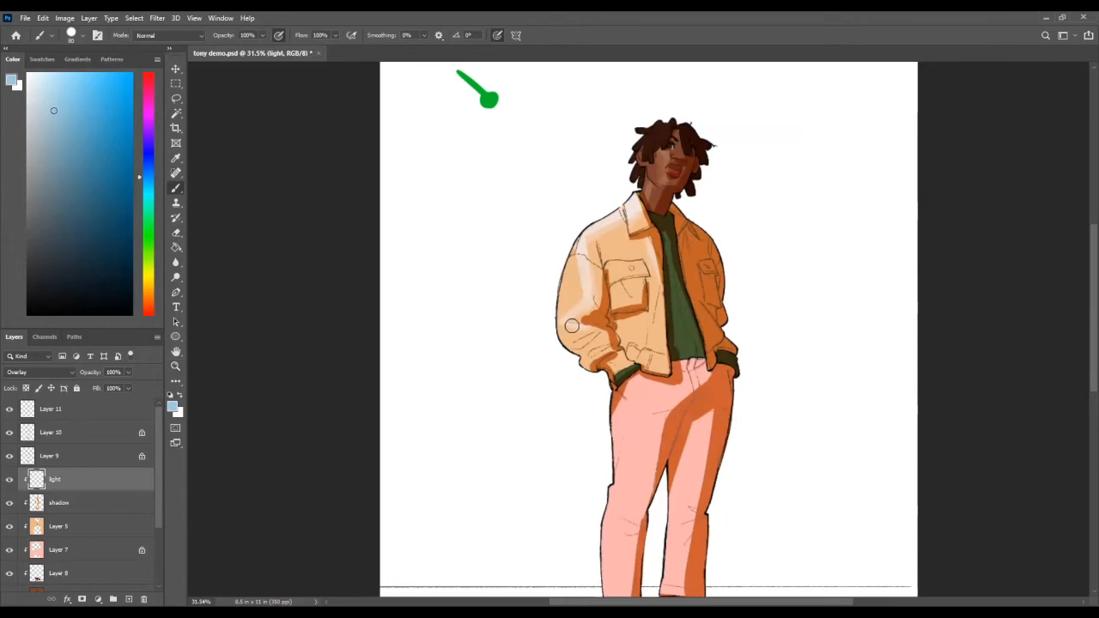
key("z")
left_click_drag(657, 287, 590, 331)
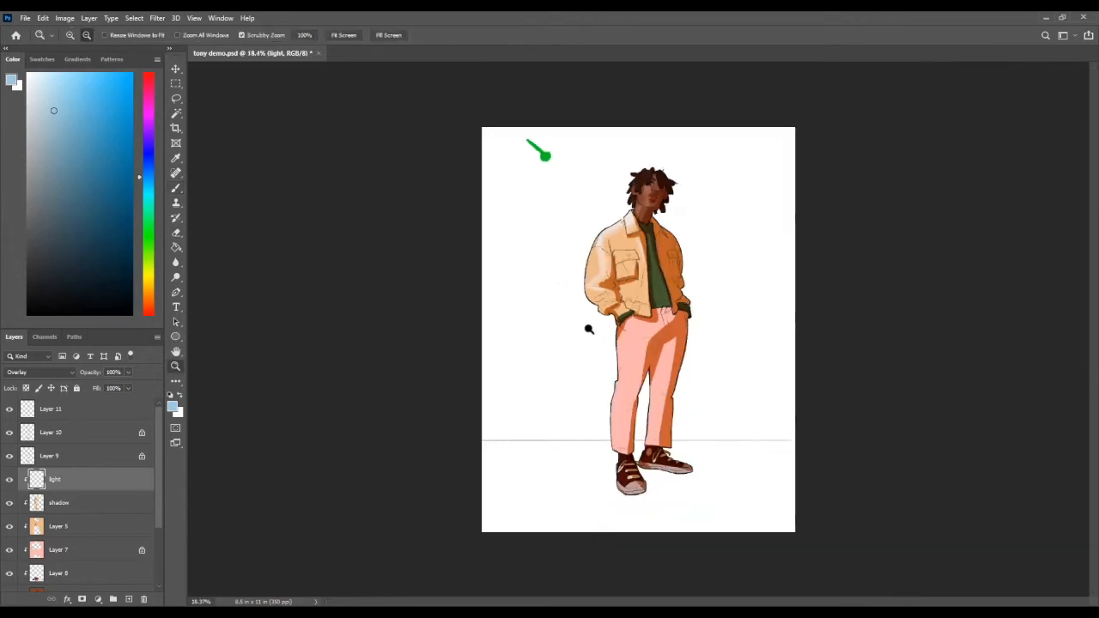
Step: Check the whole figure, select the shadow layer and load the orange swatch as the painting colour
key("ctrl+shift+h")
key("ctrl+shift+h")
key("ctrl+minus")
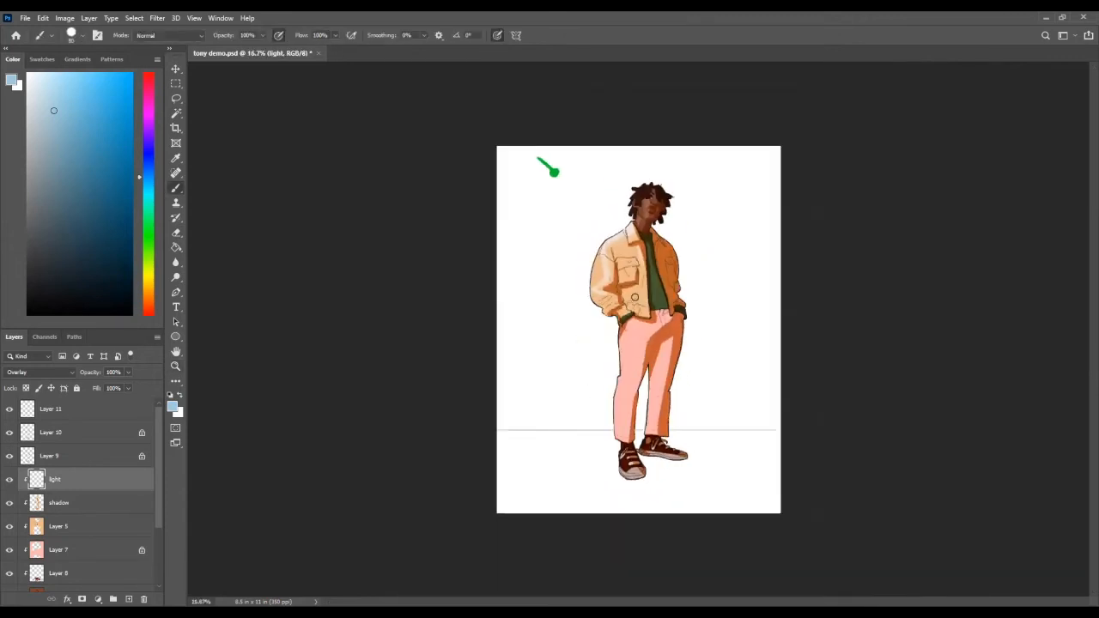
left_click_drag(628, 270, 644, 277)
key("b")
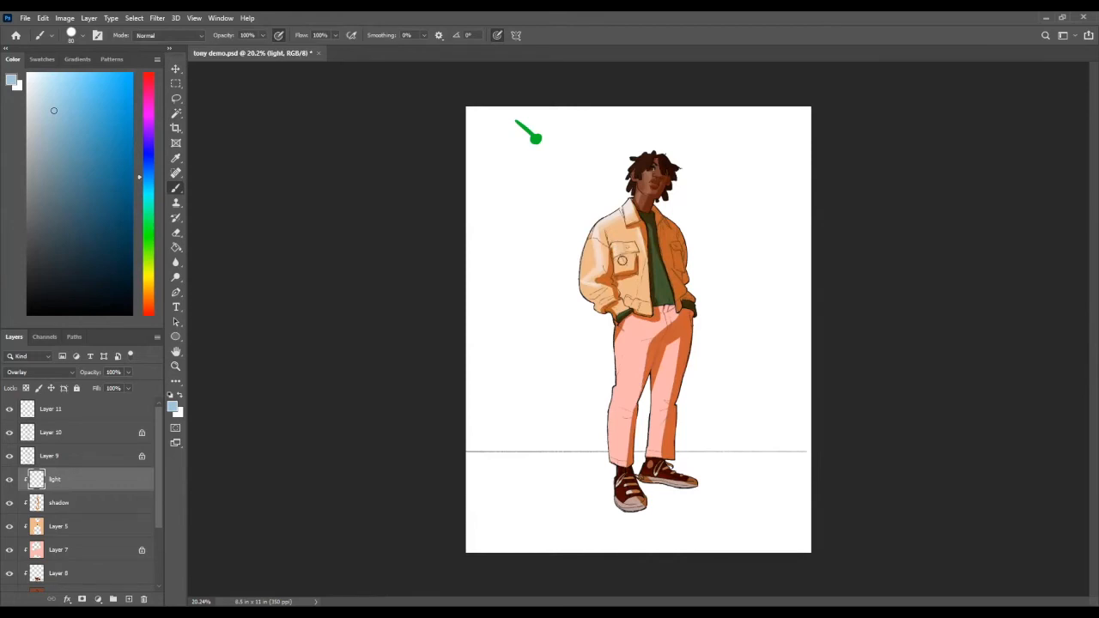
left_click(73, 505)
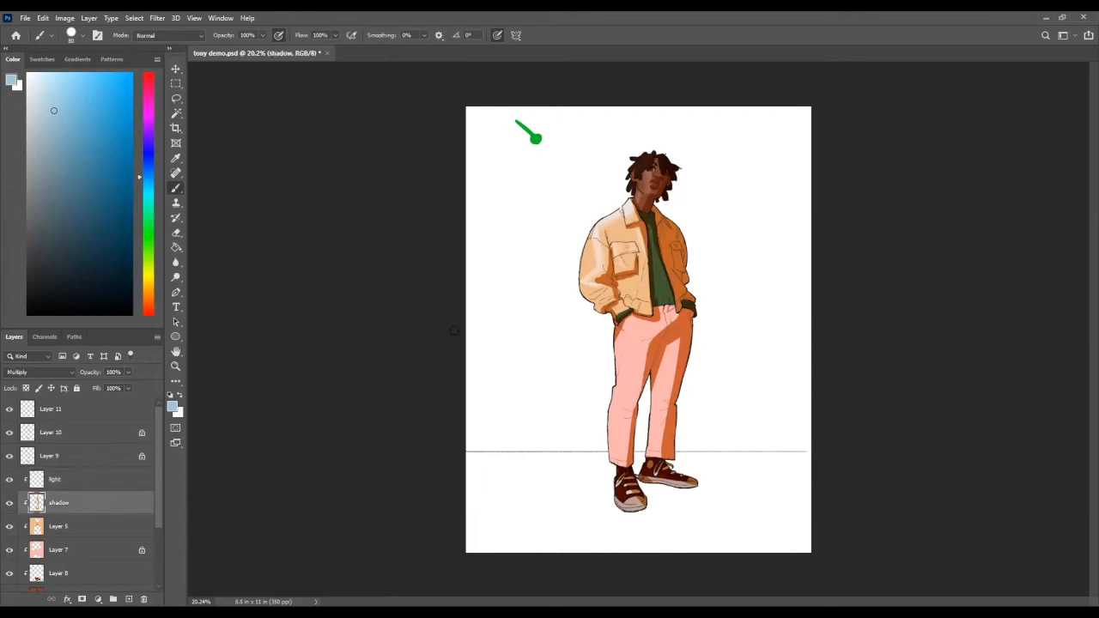
key("x")
left_click(42, 58)
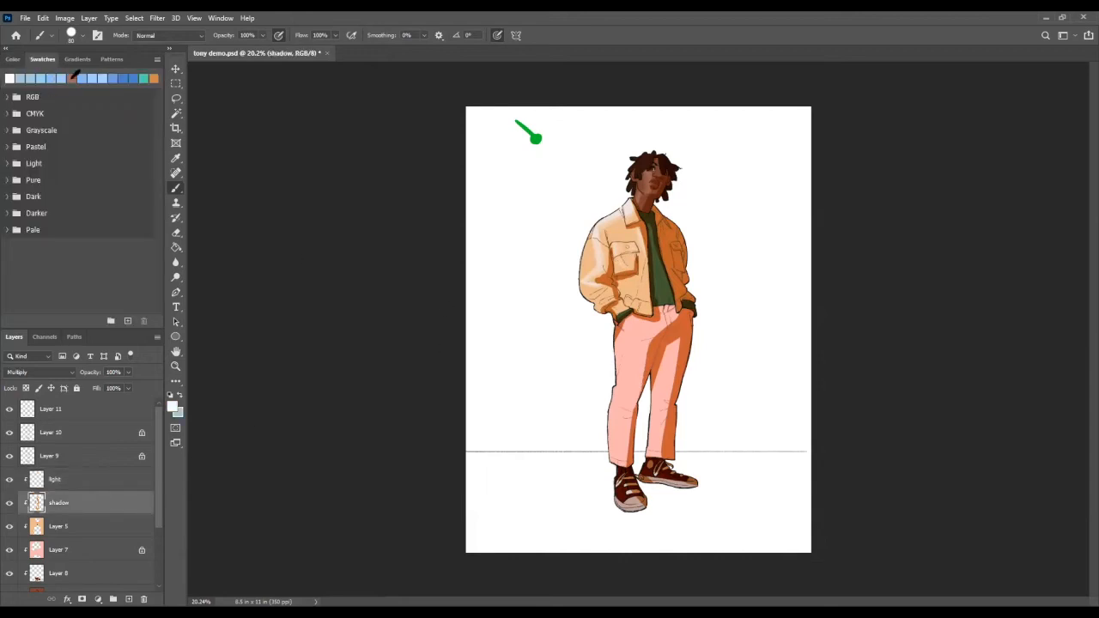
left_click(154, 77)
left_click(13, 58)
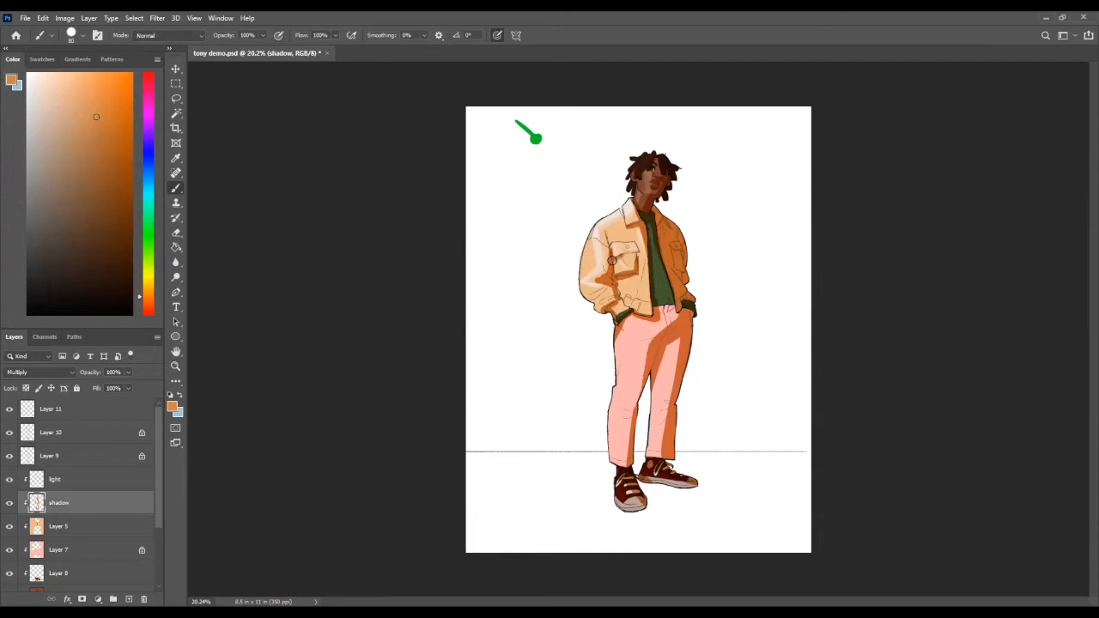
Step: Refine the orange shadows around the jacket's near chest pocket and lower folds using a smaller brush and the eraser
mouse_move(680, 250)
left_mouse_down()
mouse_move(612, 270)
mouse_move(740, 280)
left_mouse_up()
key("bracketleft")
key("bracketleft")
key("bracketleft")
key("bracketleft")
key("bracketleft")
key("bracketleft")
key("bracketleft")
key("bracketleft")
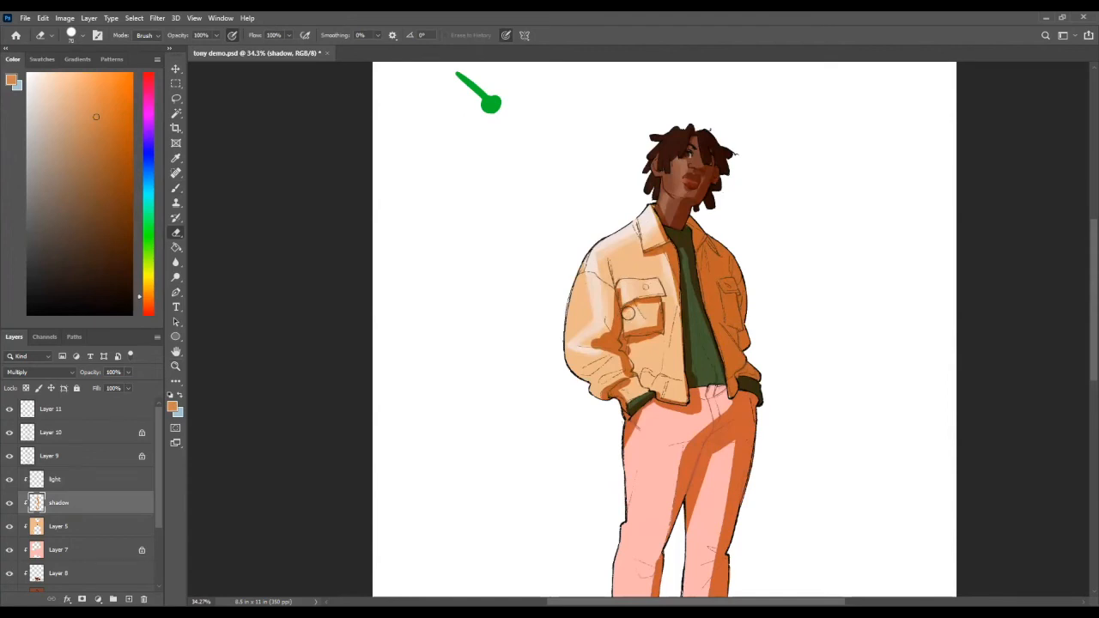
key("z")
left_click_drag(627, 313, 607, 344)
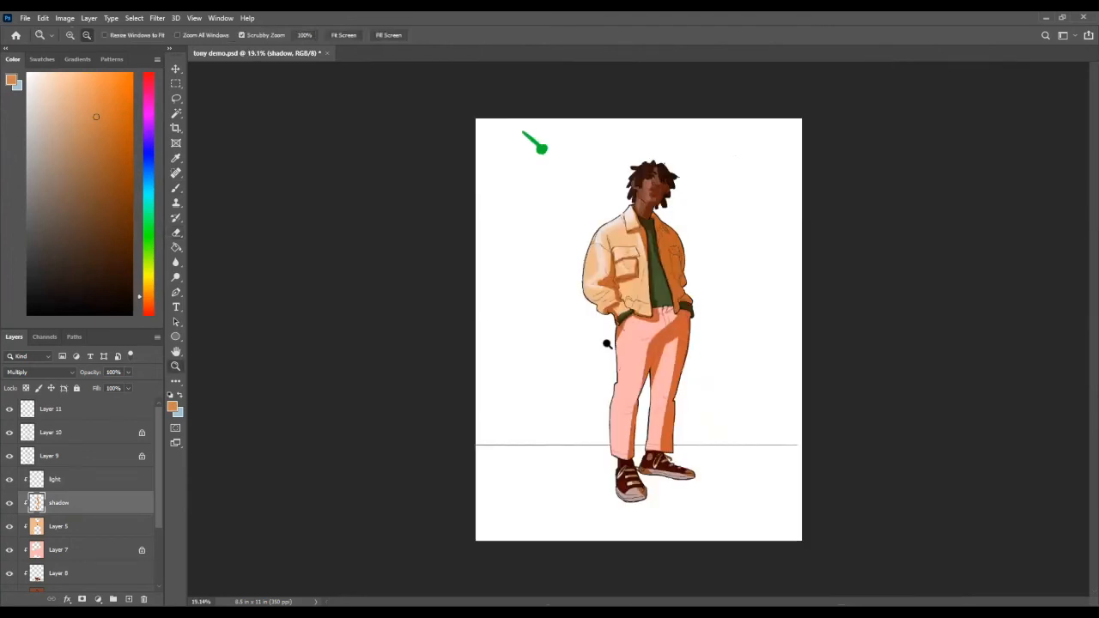
mouse_move(641, 274)
left_mouse_down()
mouse_move(674, 270)
mouse_move(671, 281)
left_mouse_up()
key("b")
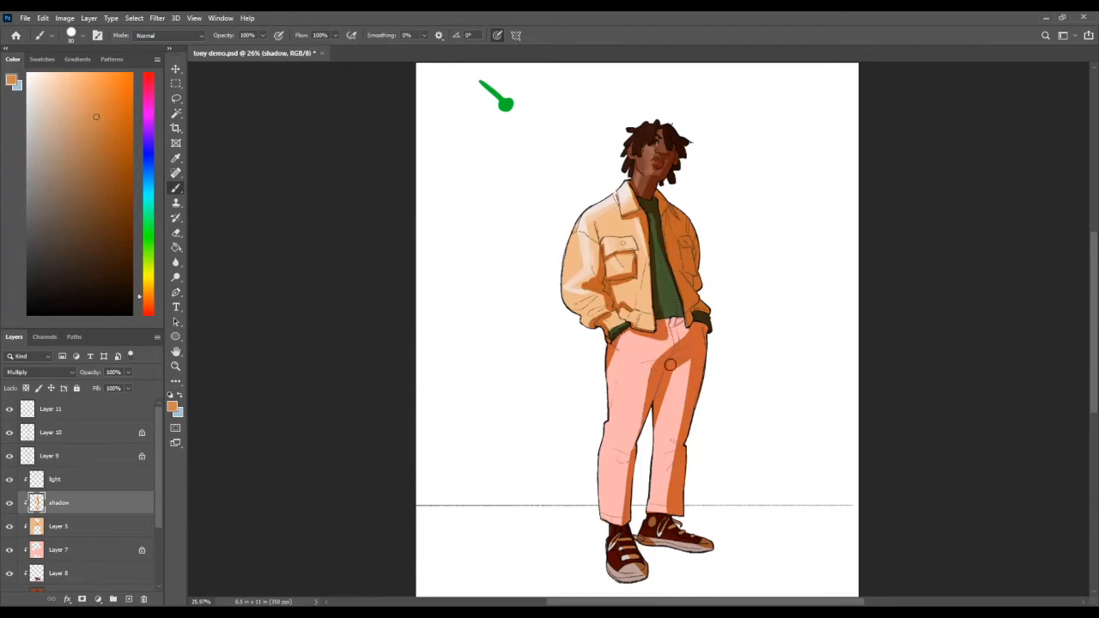
key("alt+space")
left_click_drag(654, 422, 631, 428)
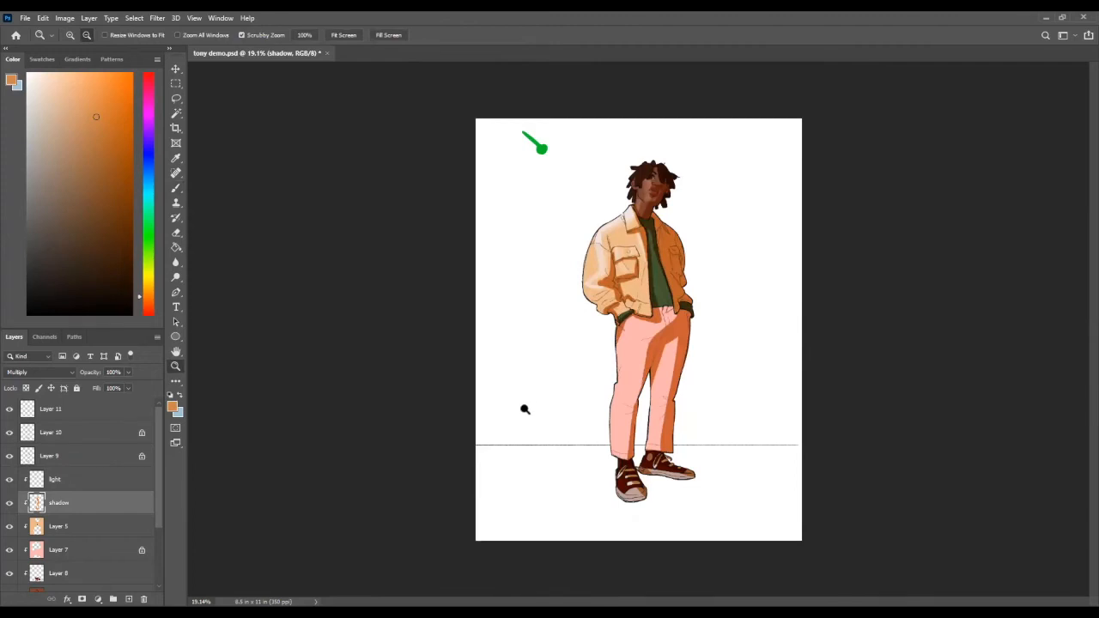
Step: Try to trim the cheek highlight on the light layer with a smaller eraser, and undo both strokes
left_click_drag(662, 191, 671, 241)
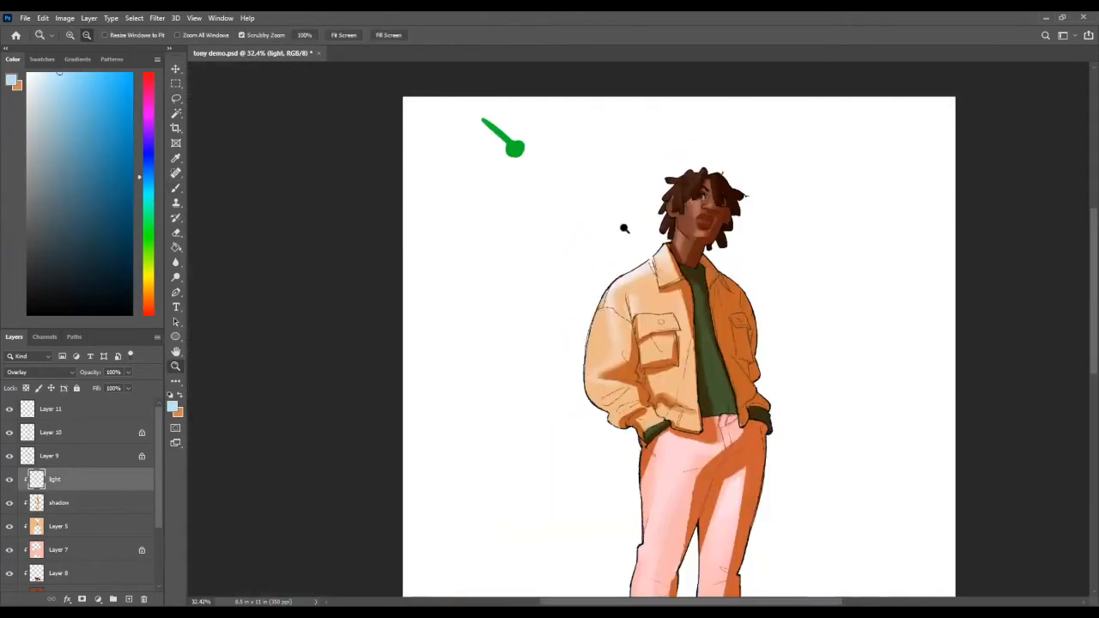
left_click_drag(624, 228, 664, 292)
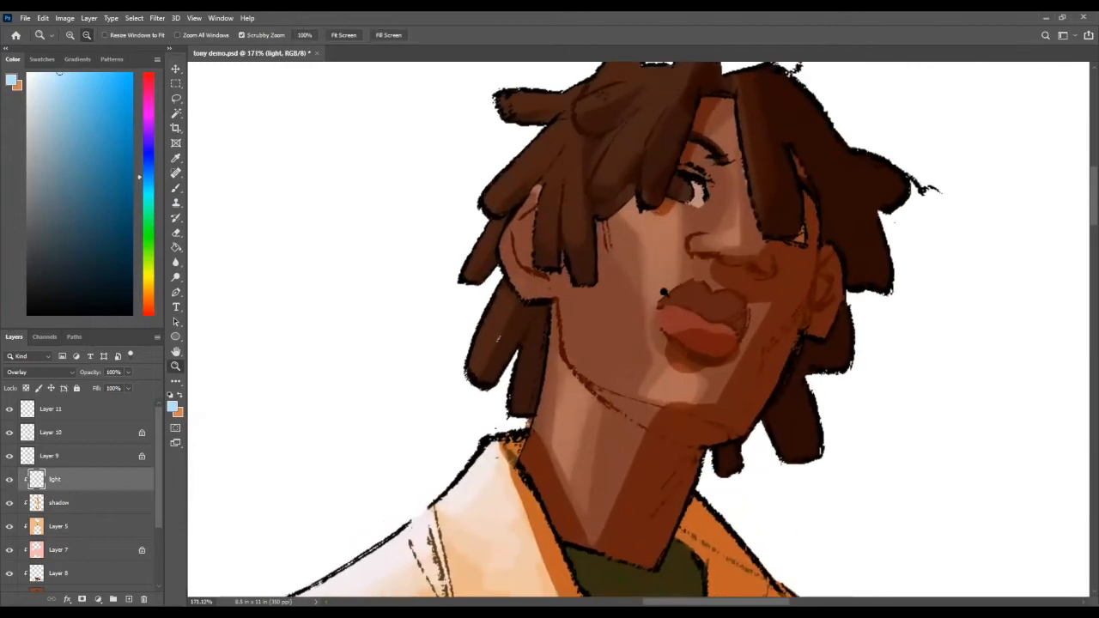
key("e")
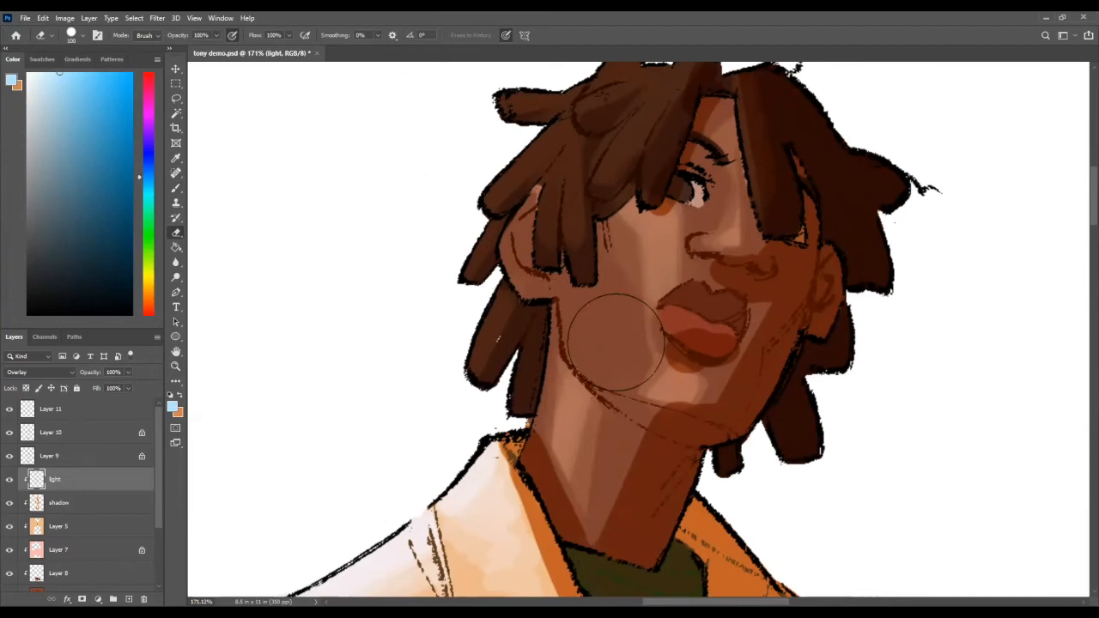
key("bracketleft")
key("bracketleft")
key("bracketleft")
key("bracketleft")
key("bracketleft")
mouse_move(641, 255)
left_mouse_down()
mouse_move(612, 208)
mouse_move(643, 388)
left_mouse_up()
left_click_drag(623, 204, 635, 301)
key("ctrl+z")
key("ctrl+z")
key("z")
mouse_move(715, 317)
left_mouse_down()
mouse_move(604, 462)
mouse_move(431, 191)
left_mouse_up()
left_click_drag(499, 265, 23, 468)
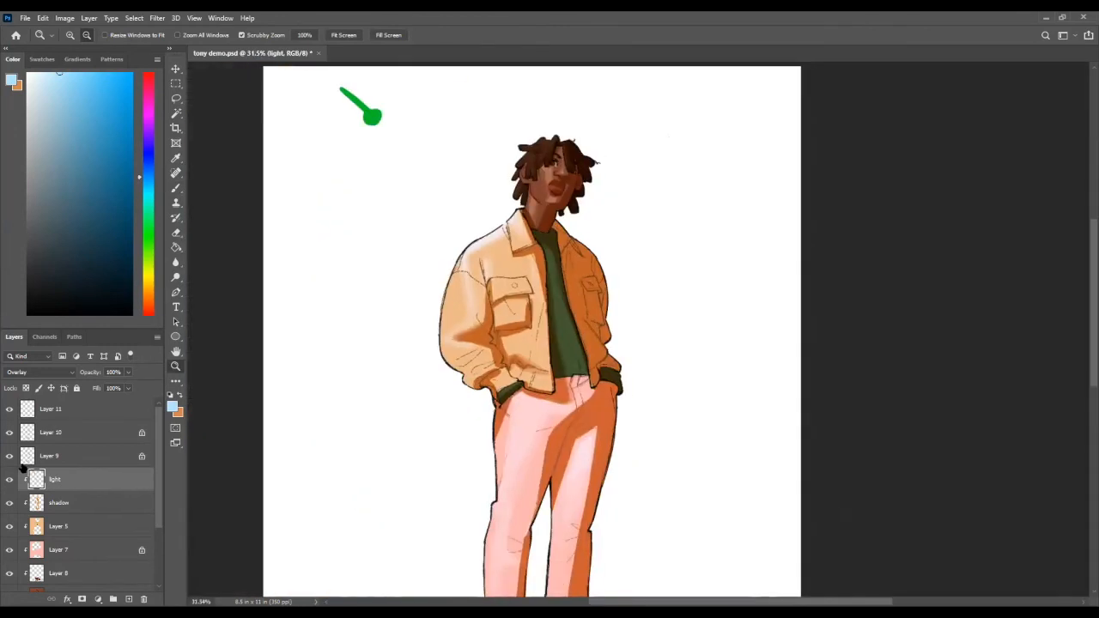
Step: Stamp a large muted blue circle beside the figure on Layer 11 with a 700 px brush
left_click(73, 412)
left_click_drag(69, 175, 75, 186)
key("b")
left_click_drag(315, 248, 448, 287)
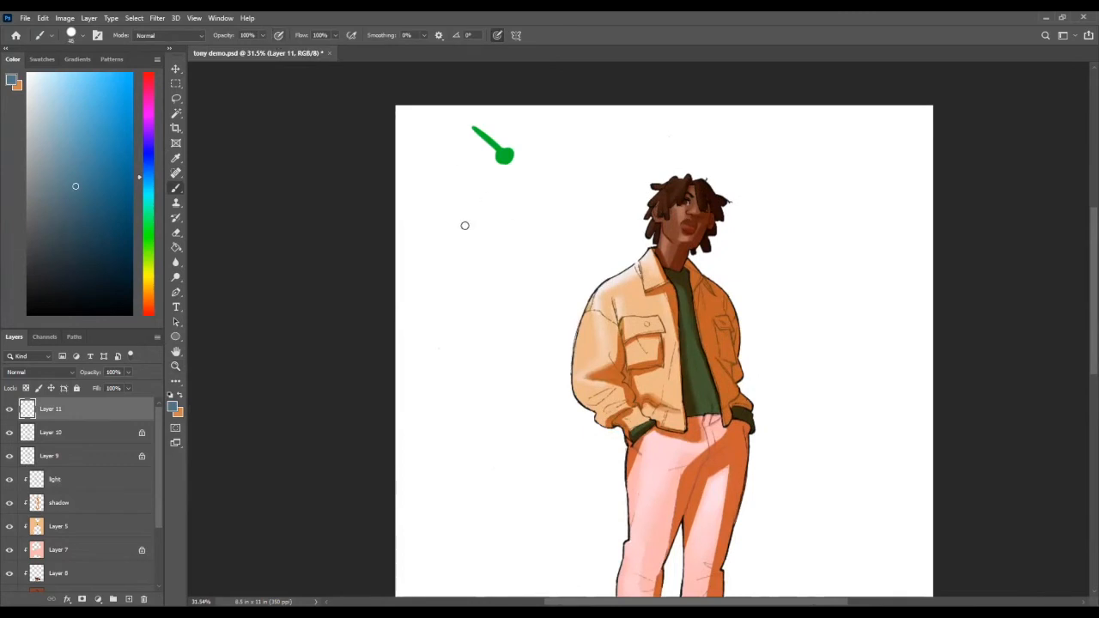
key("bracketright")
key("bracketright")
key("bracketright")
key("bracketright")
key("bracketright")
key("bracketright")
key("bracketright")
key("bracketright")
key("bracketright")
key("bracketright")
key("bracketright")
key("bracketright")
key("bracketright")
key("bracketright")
key("bracketright")
key("bracketright")
key("bracketleft")
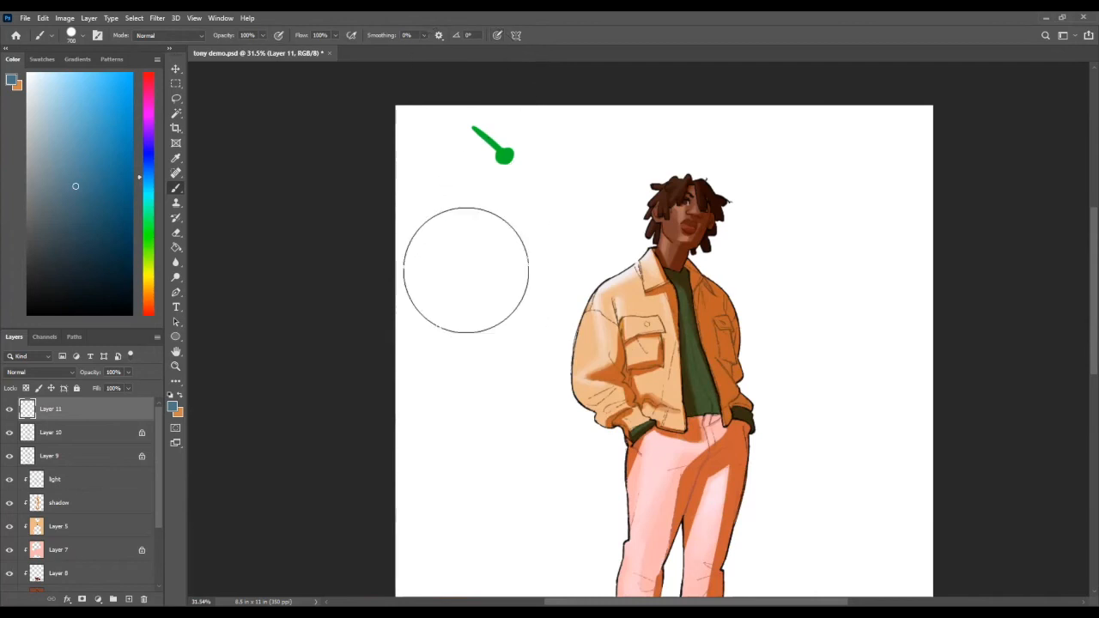
left_click(468, 269)
key("z")
left_click_drag(474, 281, 498, 283)
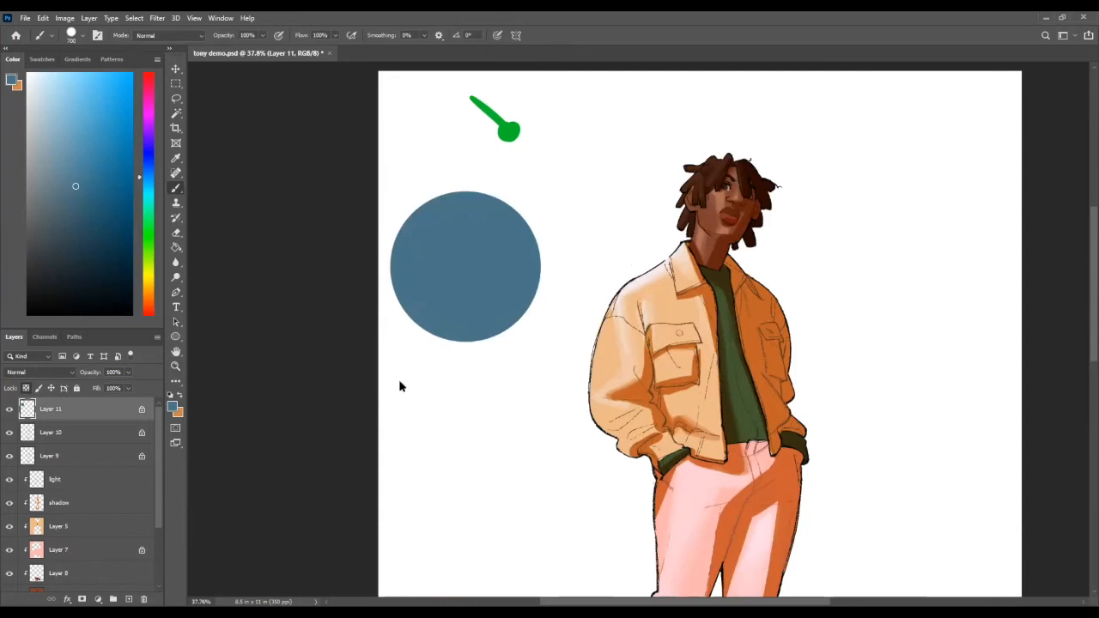
Step: Choose a dark teal and a 200 px brush, and try shadow strokes across the circle's lower right
key("[")
key("[")
key("[")
key("[")
key("[")
key("[")
left_click_drag(95, 185, 147, 196)
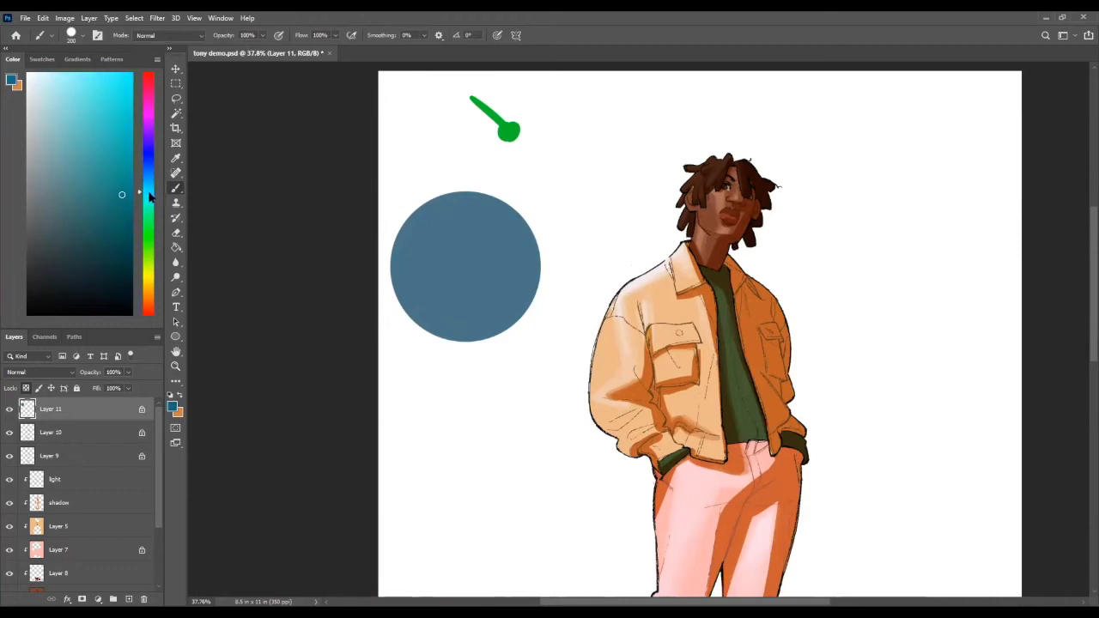
left_click_drag(550, 254, 471, 345)
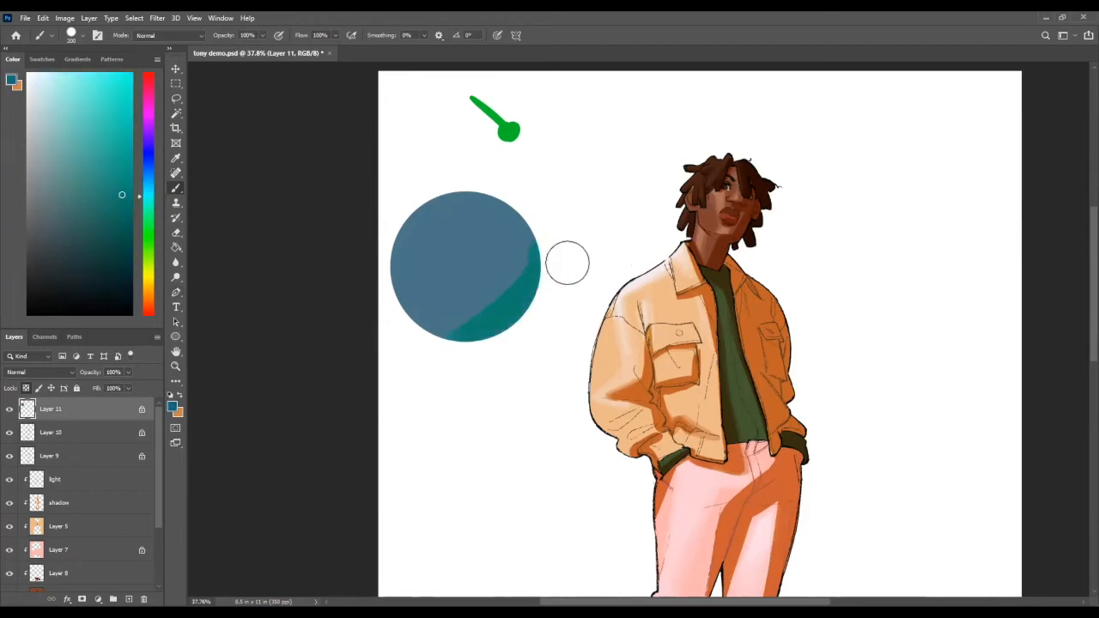
key("ctrl+z")
left_click(133, 211)
left_click_drag(549, 260, 438, 346)
key("ctrl+z")
left_click_drag(545, 245, 340, 353)
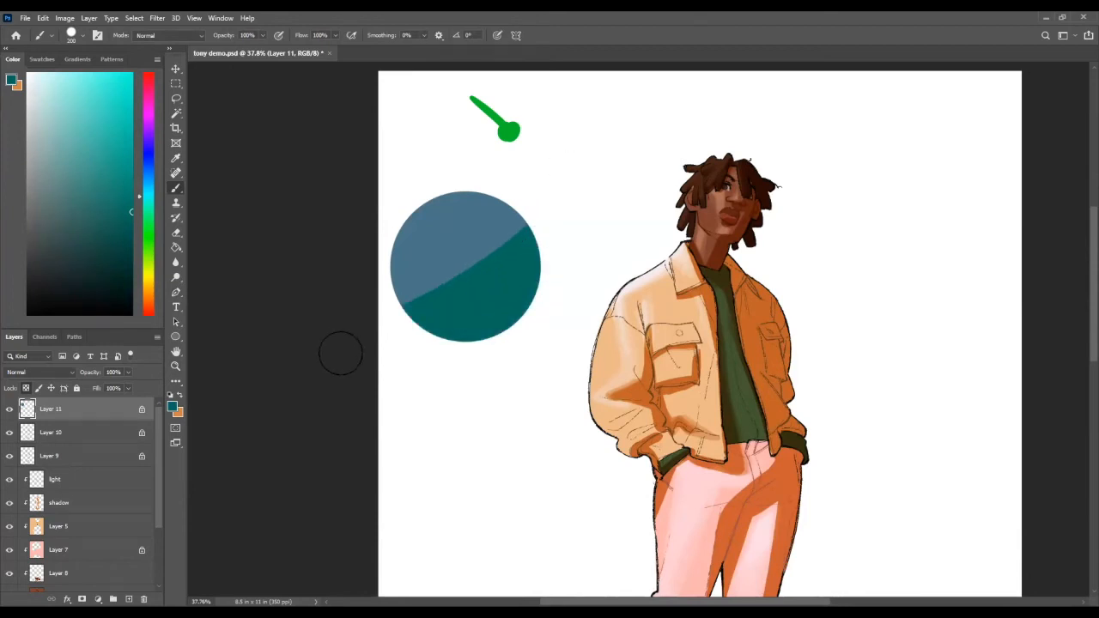
key("ctrl+z")
Step: Try to shade the circle's lower right directly on its locked layer and soften the edge with the eraser
left_click_drag(544, 236, 436, 345)
left_click_drag(532, 215, 416, 332)
left_click_drag(531, 201, 494, 262)
key("alt+space")
left_click_drag(552, 284, 592, 333)
key("e")
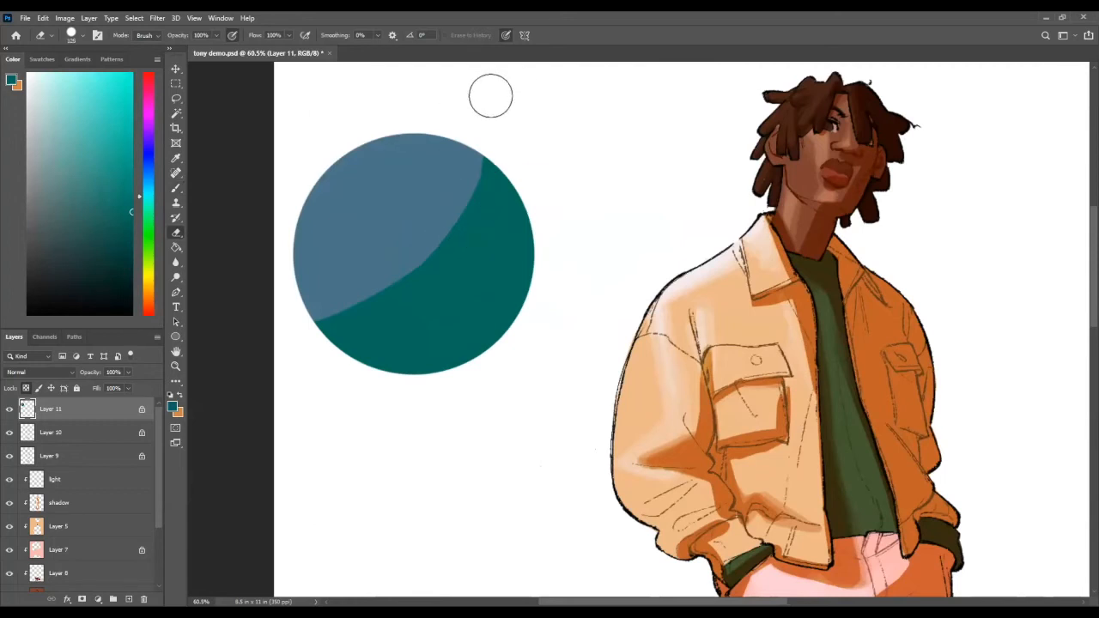
mouse_move(483, 141)
left_mouse_down()
mouse_move(369, 304)
mouse_move(309, 330)
mouse_move(333, 320)
left_mouse_up()
key("ctrl+z")
key("ctrl+z")
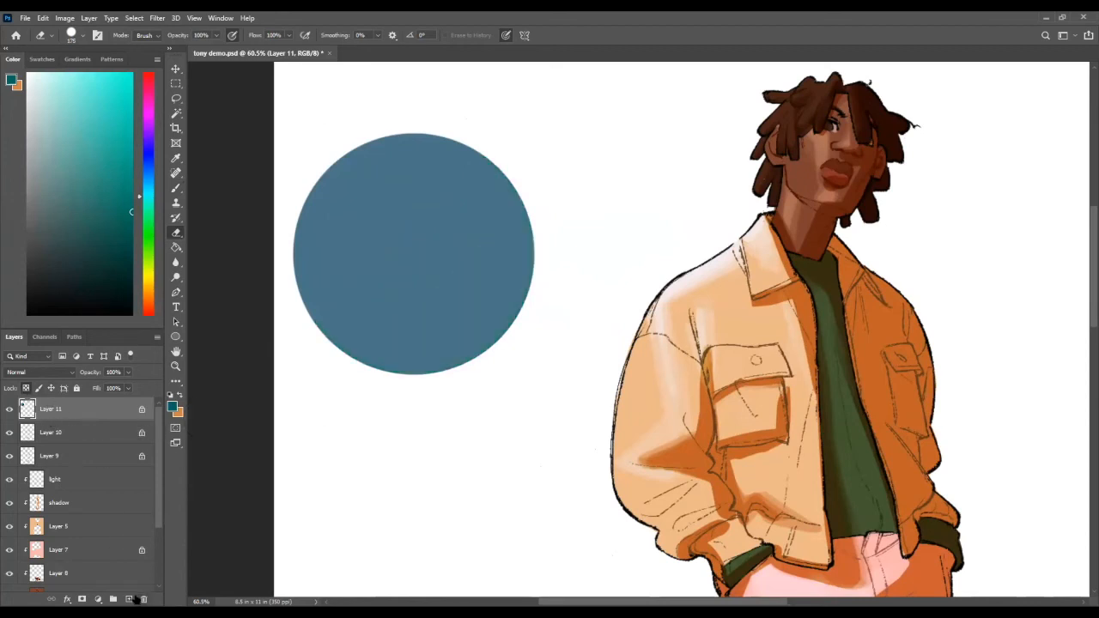
Step: Add a new layer clipped to the circle and paint a dark teal shadow over its lower right
left_click(129, 598)
key("b")
mouse_move(534, 205)
left_mouse_down()
mouse_move(441, 351)
mouse_move(388, 392)
left_mouse_up()
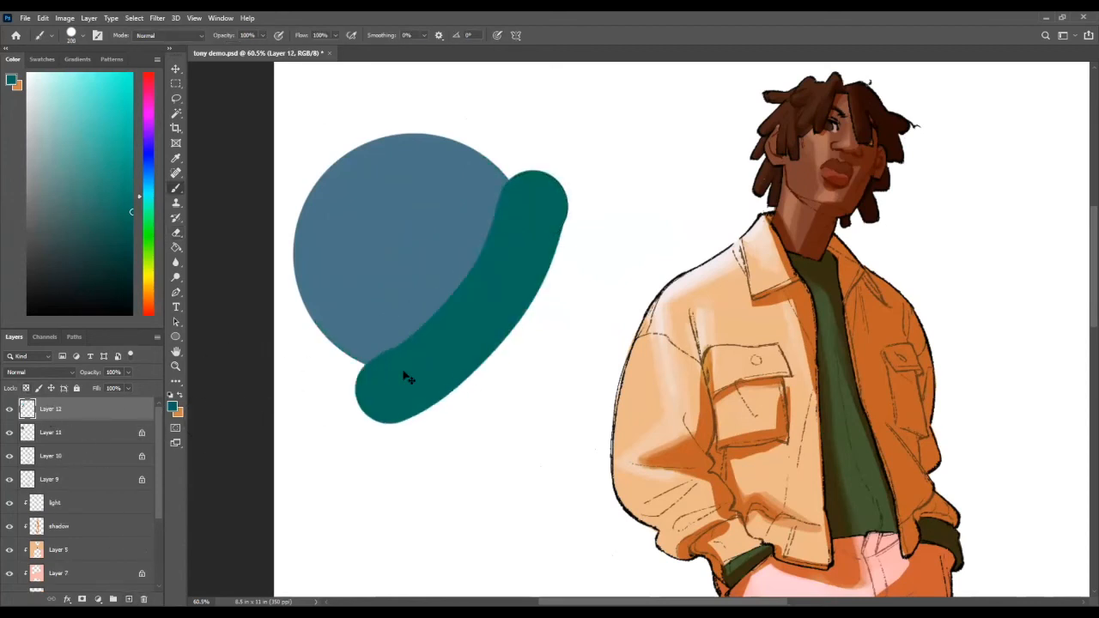
key("ctrl+z")
left_click(65, 422, "alt")
mouse_move(510, 227)
left_mouse_down()
mouse_move(369, 379)
mouse_move(510, 227)
mouse_move(517, 166)
left_mouse_up()
Step: Soften the circle's shadow edge with a 175 px pressure-controlled eraser
key("e")
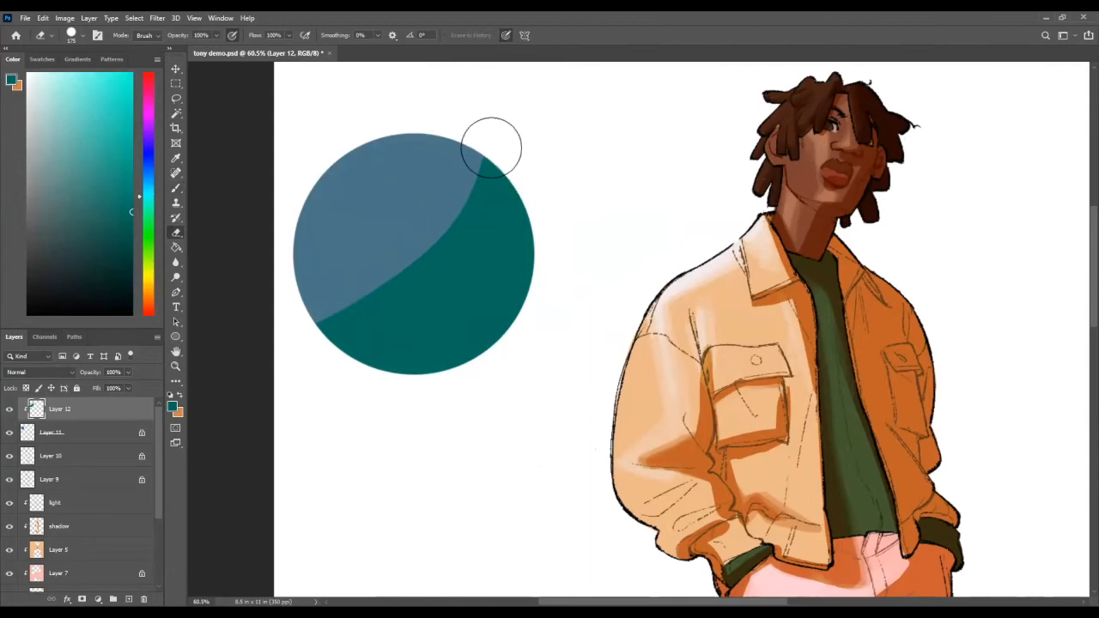
mouse_move(491, 148)
left_mouse_down()
mouse_move(357, 324)
mouse_move(324, 325)
left_mouse_up()
mouse_move(488, 167)
left_mouse_down()
mouse_move(404, 288)
mouse_move(339, 330)
mouse_move(491, 193)
mouse_move(455, 262)
mouse_move(307, 364)
left_mouse_up()
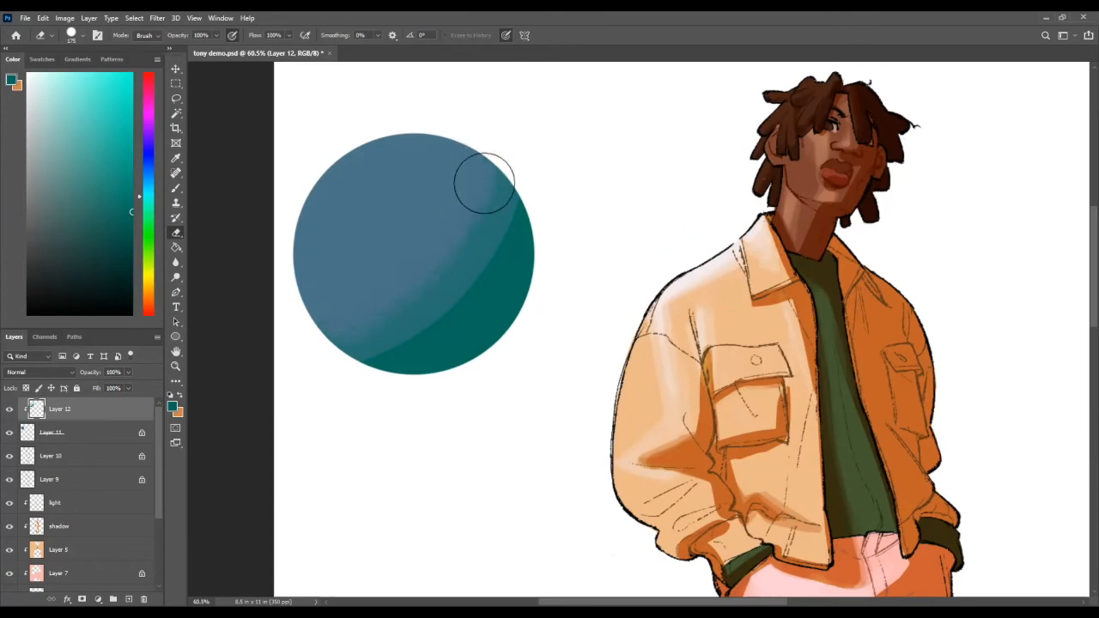
Step: Blend the light and shadow on the circle with sampled mid-tones, using a smaller brush with pressure-controlled opacity
key("b")
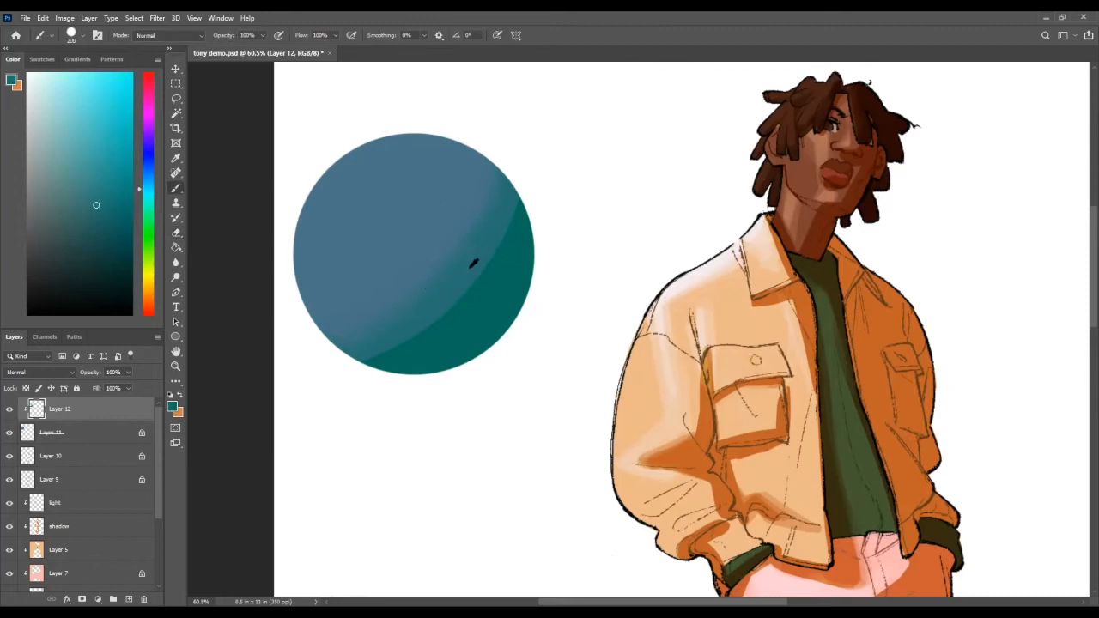
key("bracketleft")
key("bracketleft")
key("bracketleft")
key("bracketleft")
key("bracketleft")
key("bracketleft")
left_click(412, 279, "alt")
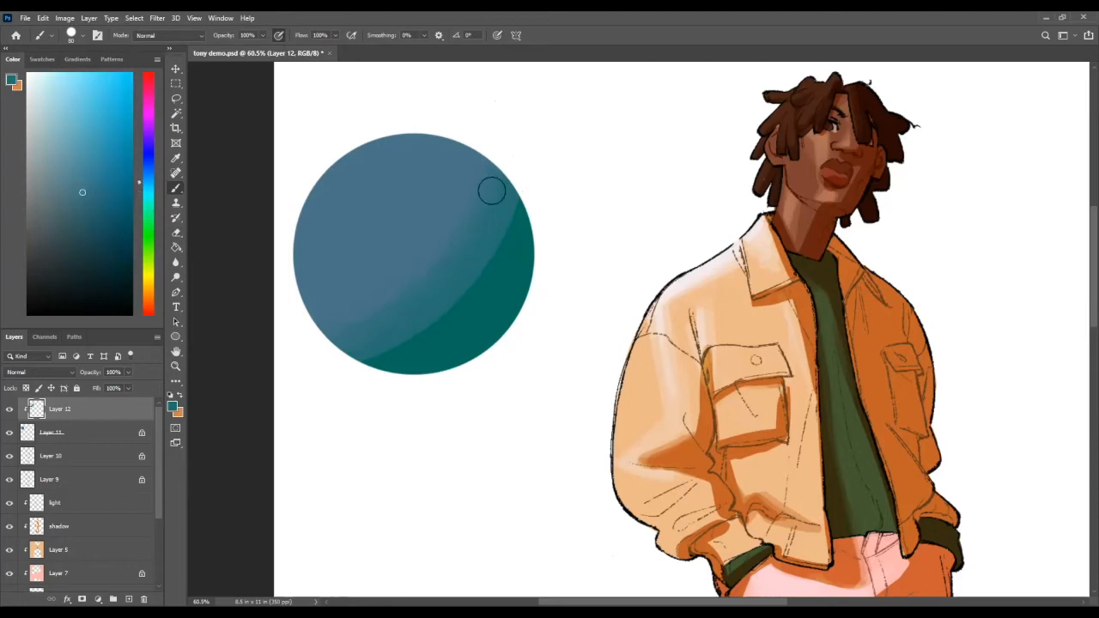
left_click(447, 286, "alt")
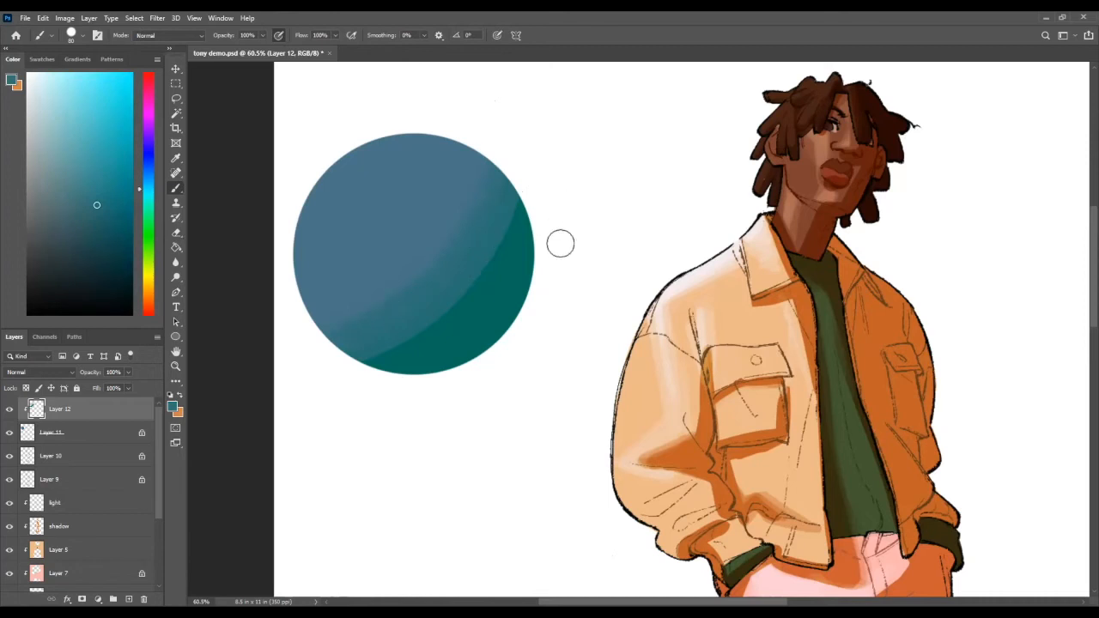
key("z")
left_click_drag(606, 300, 567, 333)
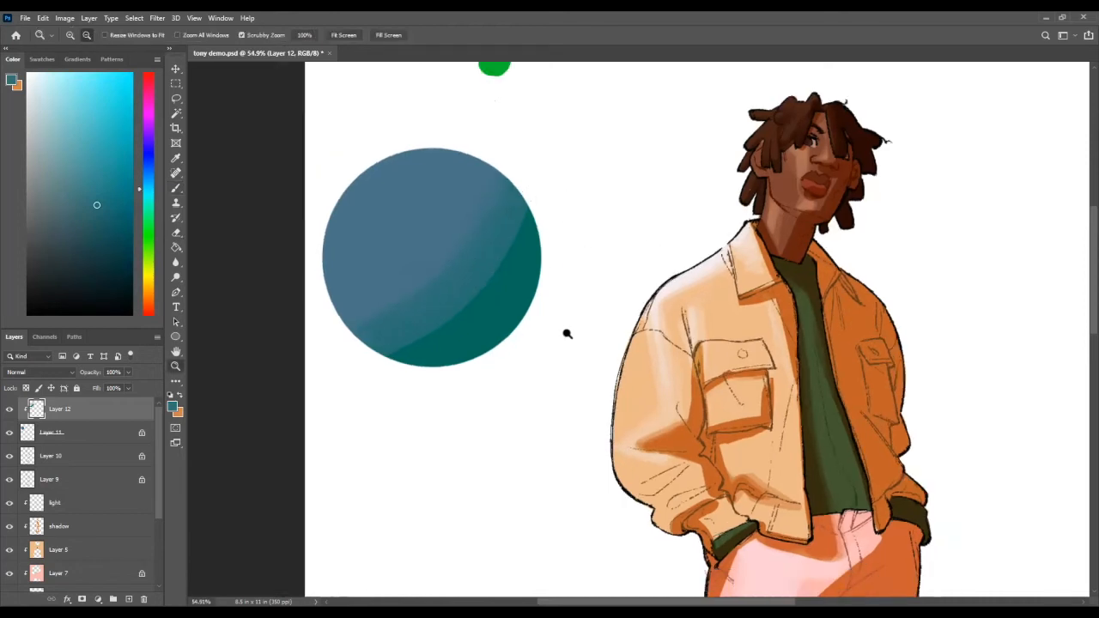
Step: Try a brighter, more saturated teal stroke along the circle's shadow transition, and undo it
key("b")
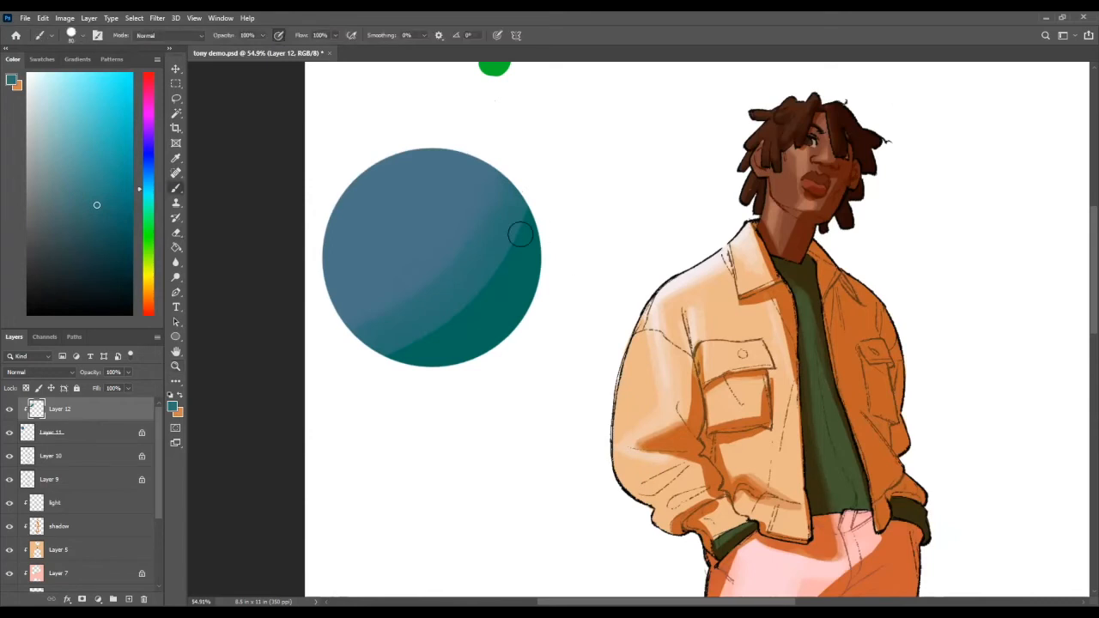
left_click(508, 300, "alt")
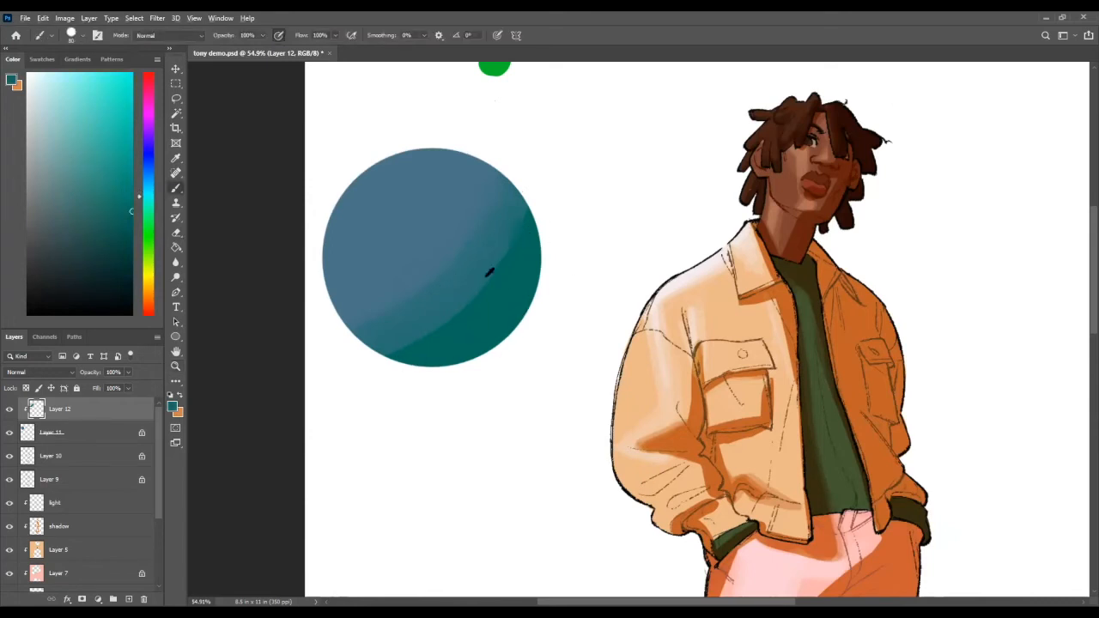
left_click(476, 273, "alt")
left_click_drag(97, 158, 101, 187)
left_click_drag(513, 225, 408, 326)
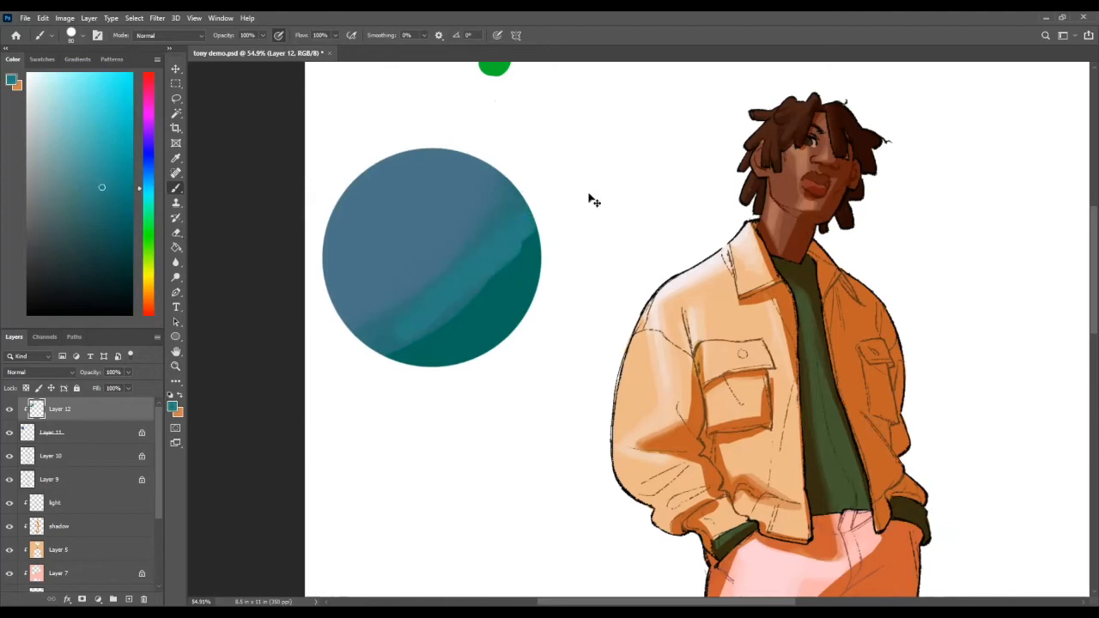
key("ctrl+z")
Step: Smooth the circle's blue-to-teal transition into a soft gradient and check it beside the figure
key("z")
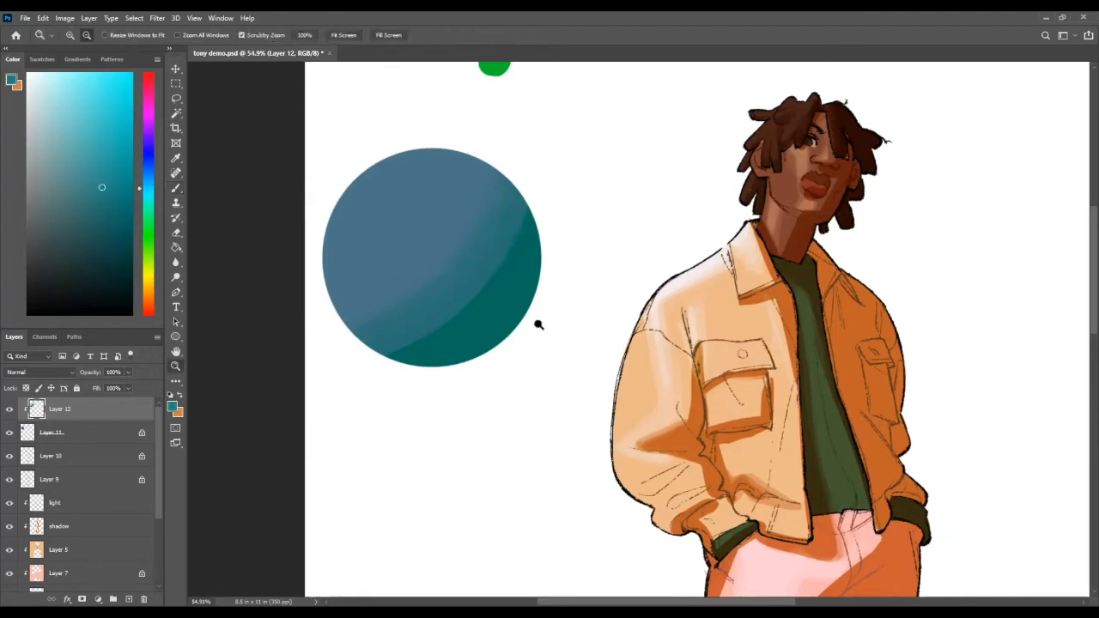
key("b")
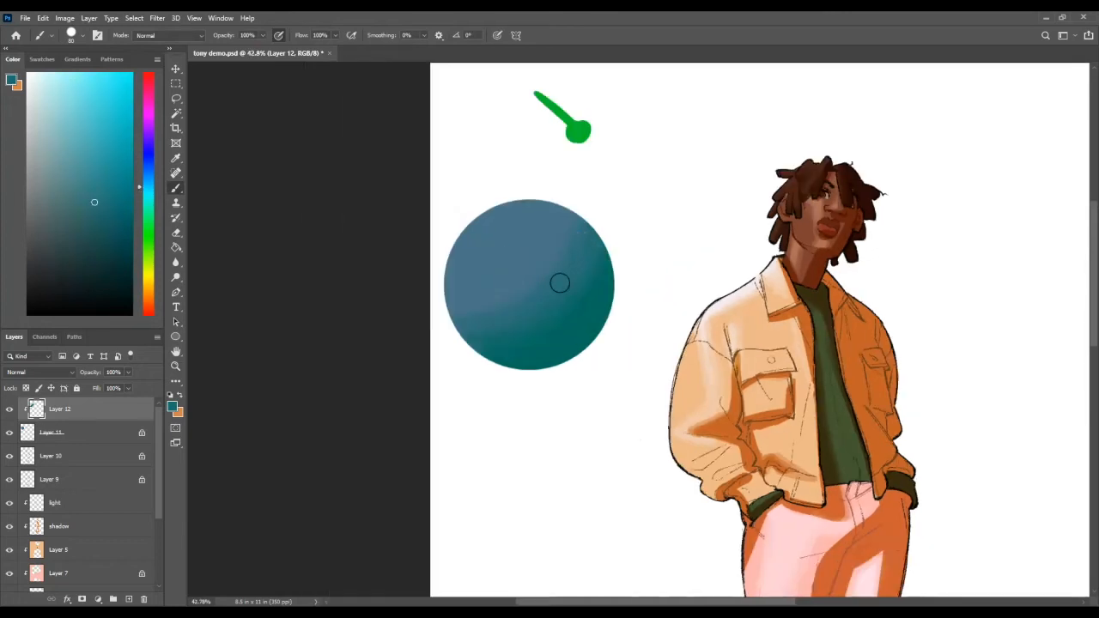
key("z")
left_click_drag(555, 307, 535, 305)
mouse_move(512, 212)
left_mouse_down()
mouse_move(524, 220)
mouse_move(569, 169)
left_mouse_up()
key("b")
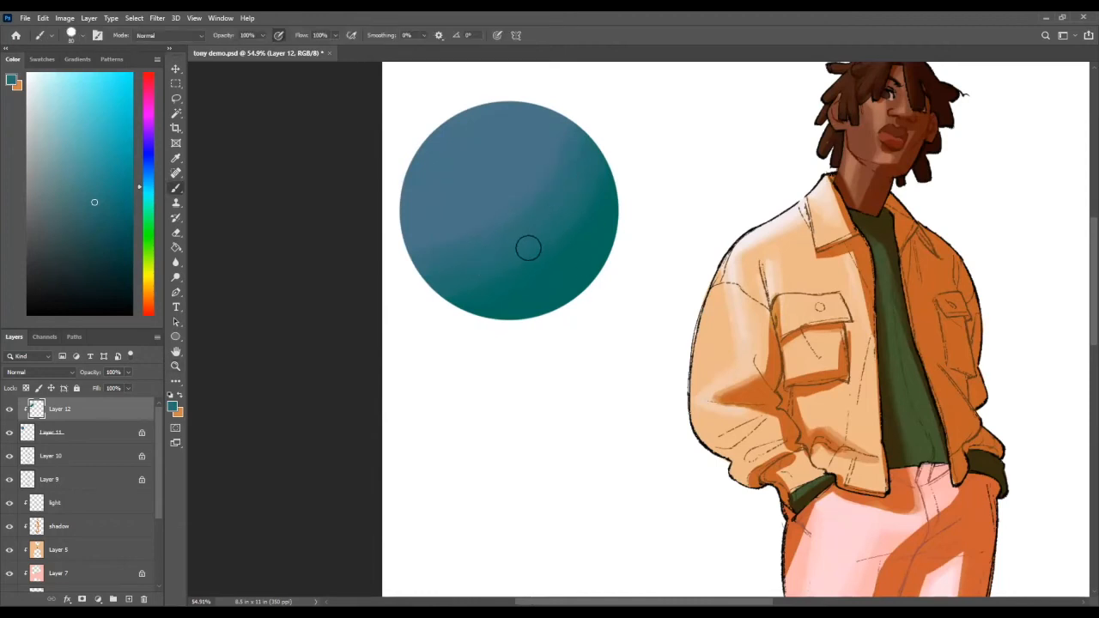
Step: Try a sampled teal stroke along the boundary between the circle's light and shadow, and undo it
left_click(575, 249, "alt")
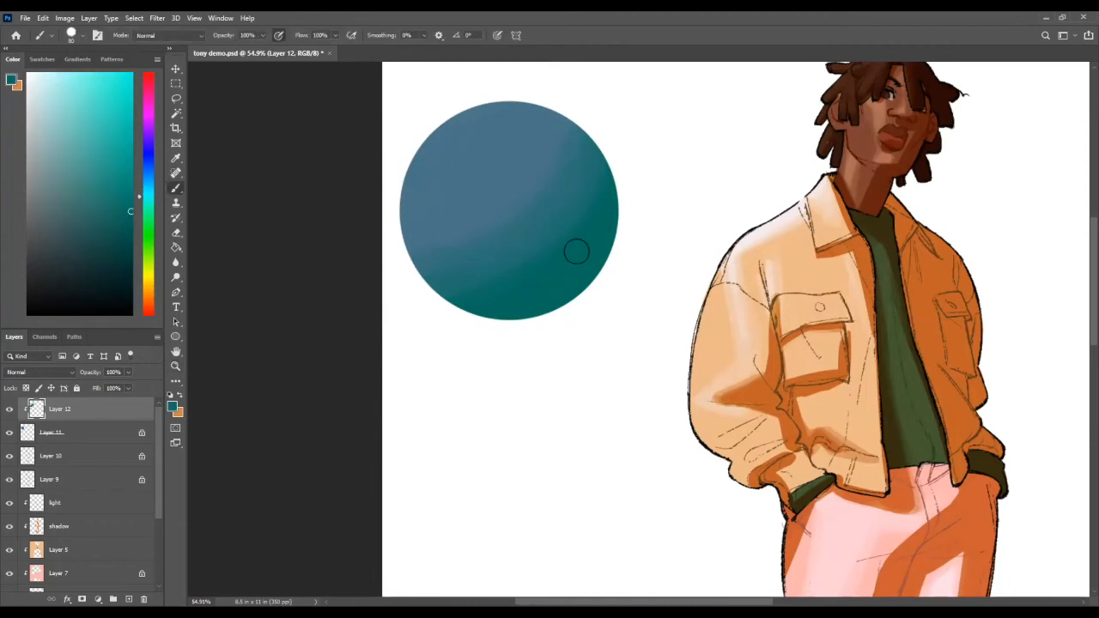
mouse_move(434, 281)
left_mouse_down()
mouse_move(586, 209)
mouse_move(601, 173)
left_mouse_up()
key("ctrl+z")
Step: Shift the colour to a dark green and paint a core shadow band along the circle's shadow boundary
left_click_drag(139, 198, 147, 208)
mouse_move(599, 166)
left_mouse_down()
mouse_move(488, 261)
mouse_move(436, 270)
mouse_move(600, 185)
mouse_move(440, 282)
left_mouse_up()
key("ctrl+z")
left_click_drag(126, 228, 152, 247)
key("ctrl+z")
left_click_drag(603, 168, 436, 283)
left_click_drag(436, 283, 555, 214)
left_click_drag(609, 167, 483, 264)
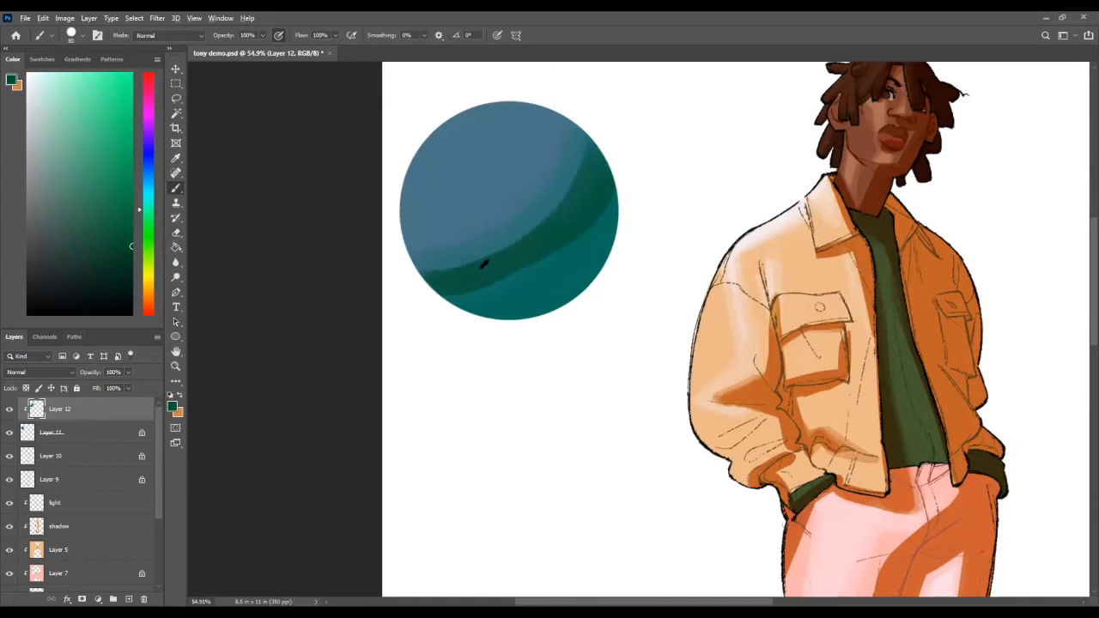
key("ctrl+z")
left_click_drag(603, 166, 478, 283)
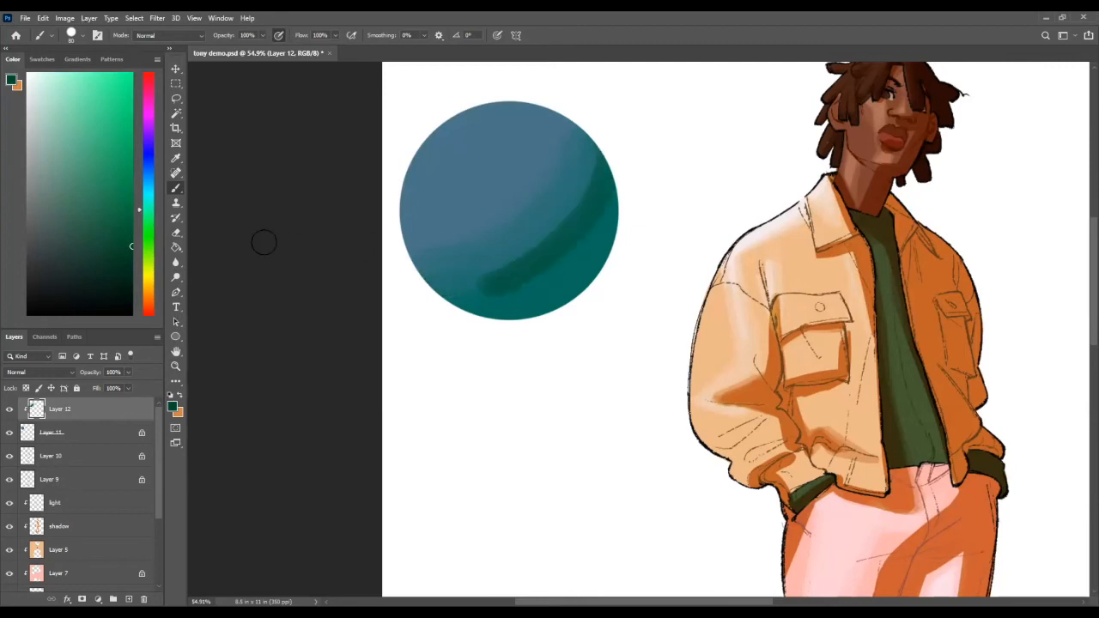
Step: Try dark green core shadow strokes along the circle's light-to-shadow boundary, and undo them
key("ctrl+z")
mouse_move(604, 172)
left_mouse_down()
mouse_move(462, 276)
mouse_move(601, 149)
left_mouse_up()
key("ctrl+z")
left_click_drag(568, 213, 481, 261)
key("ctrl+z")
Step: Paint a wide dark green core shadow band along the circle's shadow boundary, undoing the last stroke
left_click_drag(574, 201, 468, 266)
left_click_drag(584, 197, 479, 274)
left_click(547, 227, "alt")
left_click_drag(579, 187, 486, 250)
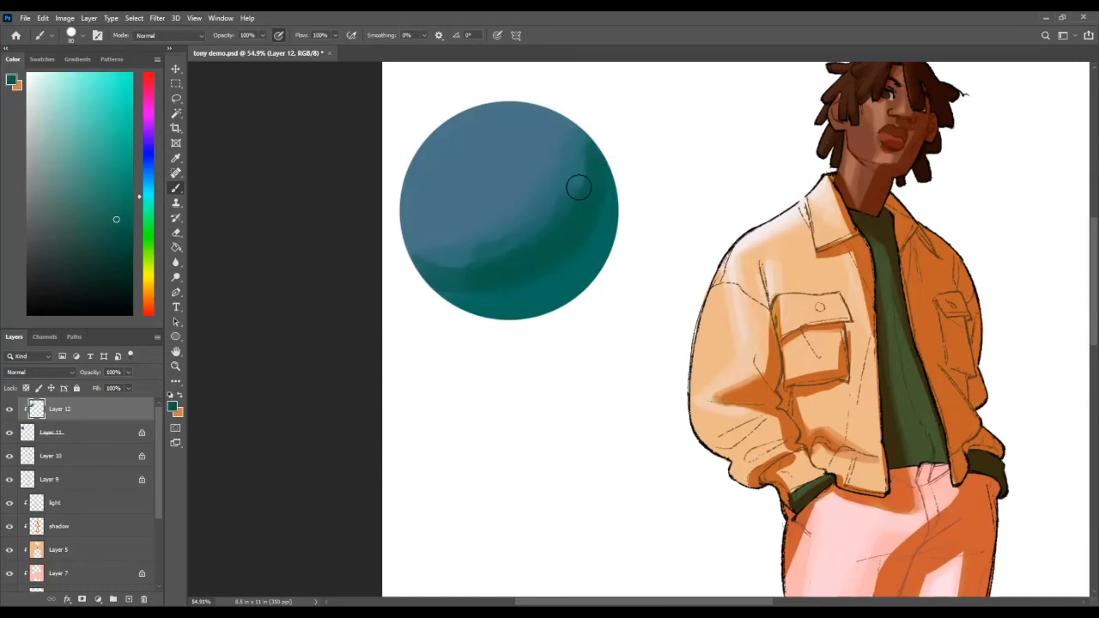
key("ctrl+z")
Step: Blend the core shadow's upper edge into the blue light area with sampled teal mid-tones
left_click(550, 199, "alt")
left_click_drag(568, 187, 508, 258)
left_click(584, 191, "alt")
left_click_drag(564, 206, 517, 252)
left_click(554, 212, "alt")
left_click(576, 196, "alt")
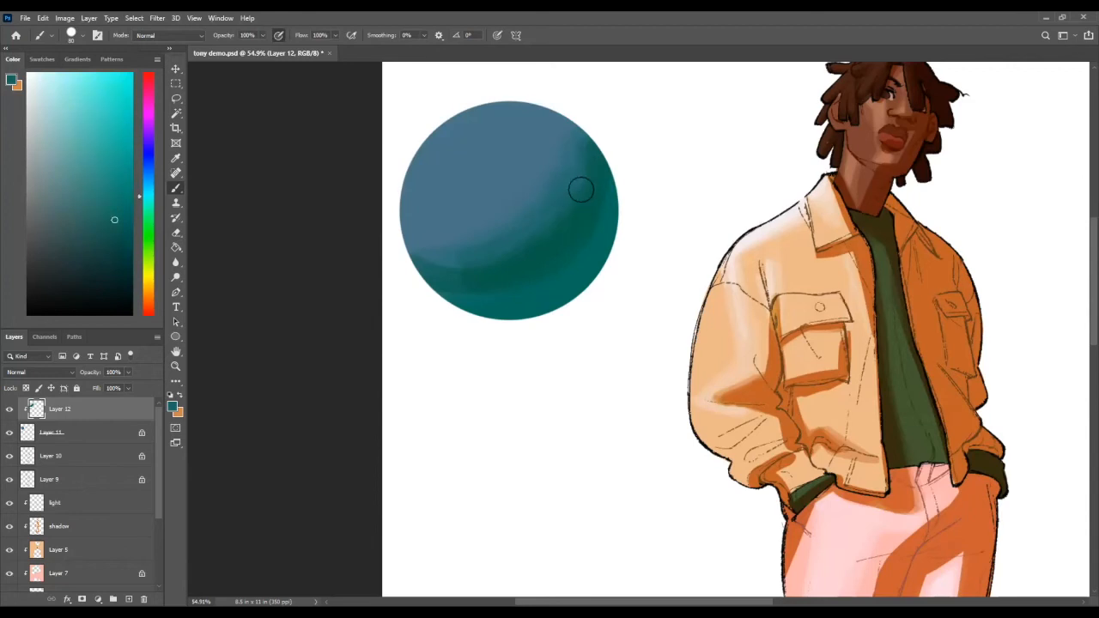
left_click(453, 248, "alt")
left_click(544, 247, "alt")
left_click(535, 250, "alt")
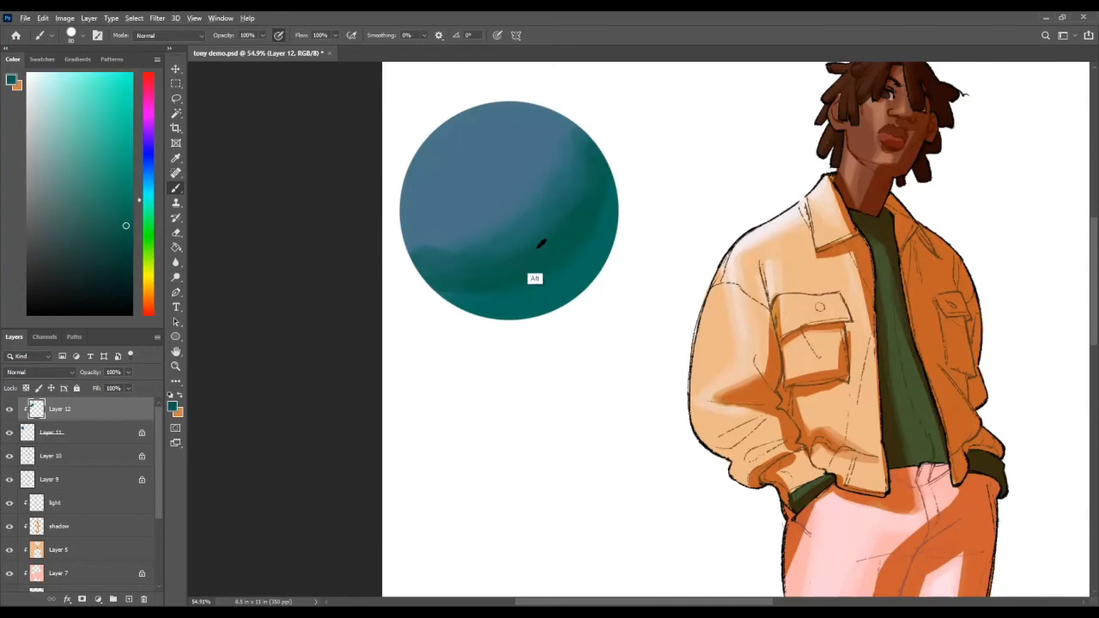
Step: Blend the core shadow's lower edge into the lighter teal near the circle's rim
left_click(516, 271, "alt")
left_click_drag(540, 276, 457, 287)
mouse_move(601, 199)
left_mouse_down()
mouse_move(562, 269)
mouse_move(588, 228)
left_mouse_up()
left_click(584, 220, "alt")
left_click(481, 309, "alt")
left_click(576, 252, "alt")
Step: Smooth the transition between the blue light area and the core shadow with sampled blue-teal tones
left_click(487, 244, "alt")
left_click(554, 190, "alt")
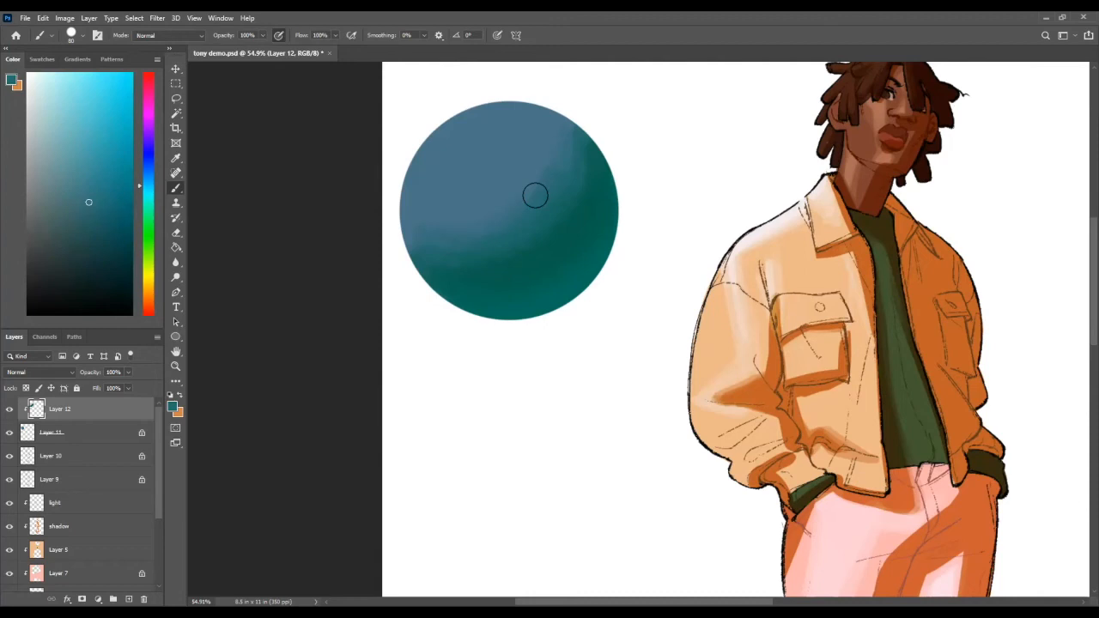
left_click(553, 139, "alt")
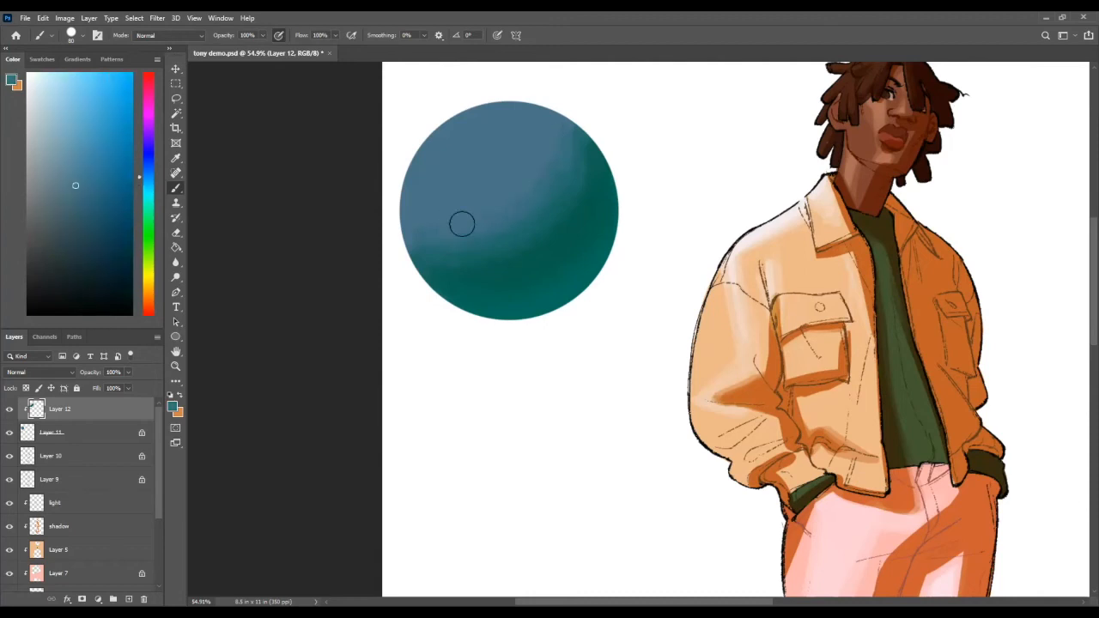
left_click(525, 215, "alt")
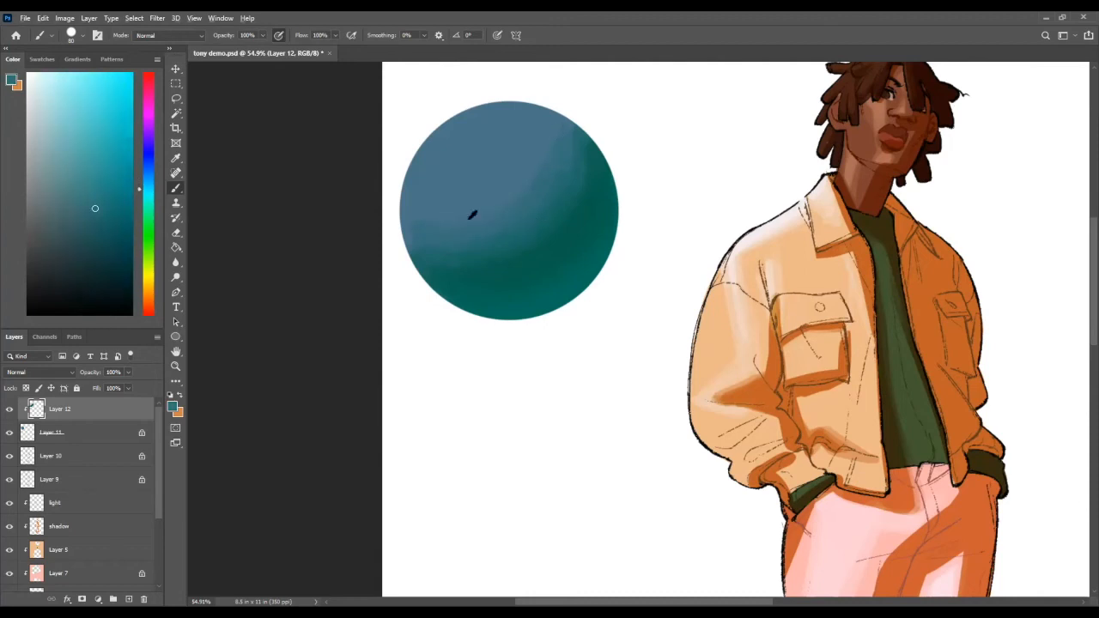
left_click(422, 217, "alt")
left_click(545, 178, "alt")
key("z")
left_click_drag(587, 240, 542, 201)
key("b")
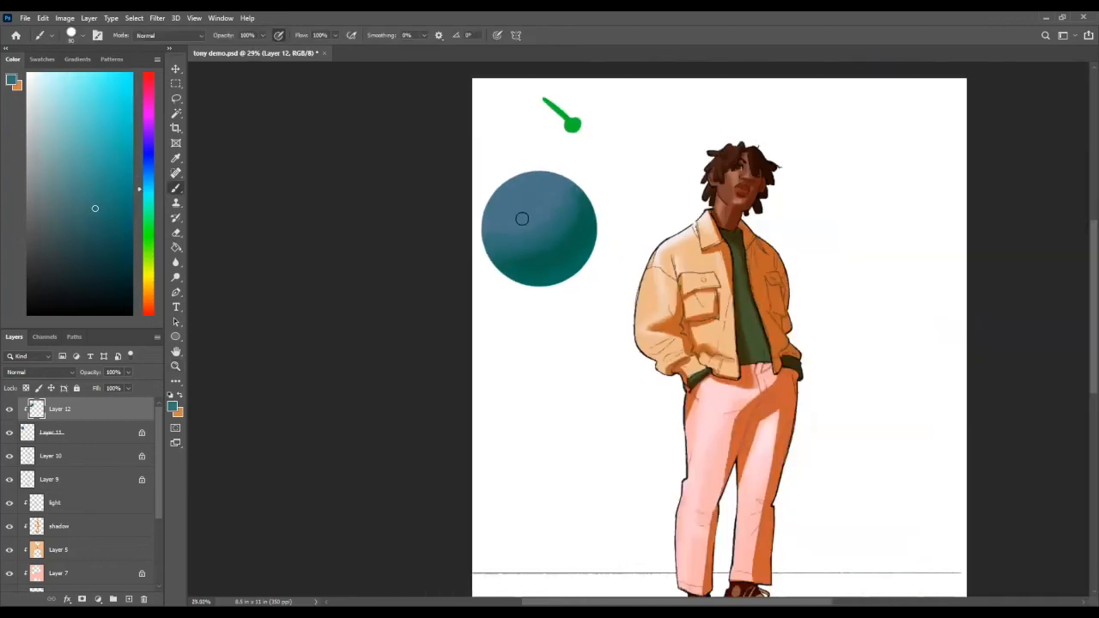
left_click(521, 218, "alt")
Step: Examine the shadow edges on the character's face and jacket and compare them with the shaded circle
key("z")
mouse_move(716, 205)
left_mouse_down()
mouse_move(767, 191)
mouse_move(846, 202)
left_mouse_up()
left_click_drag(693, 112, 692, 198)
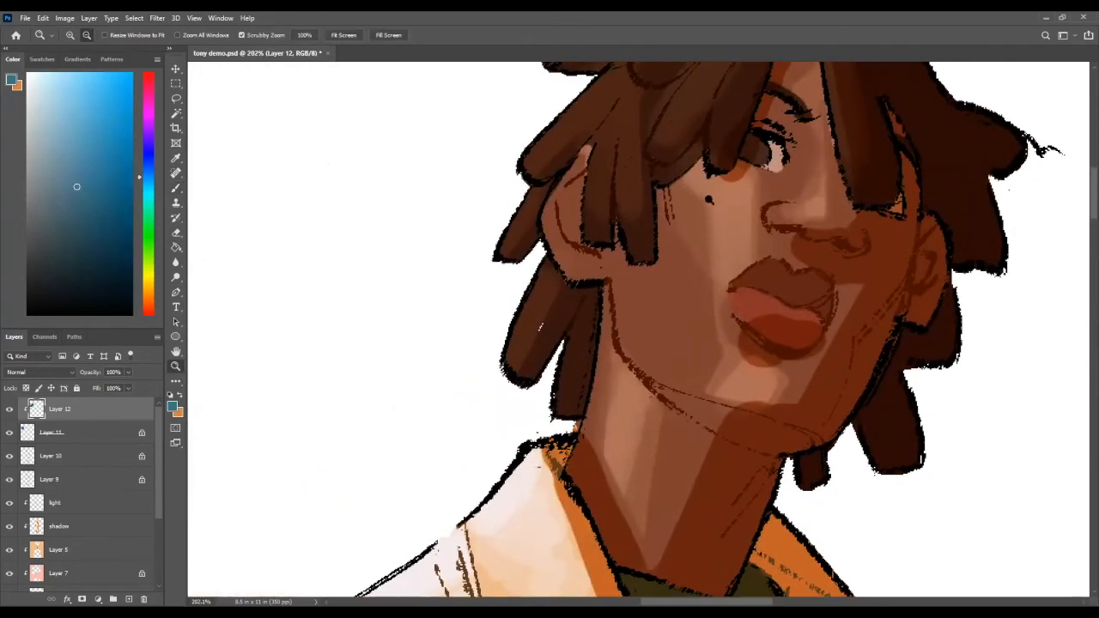
key("e")
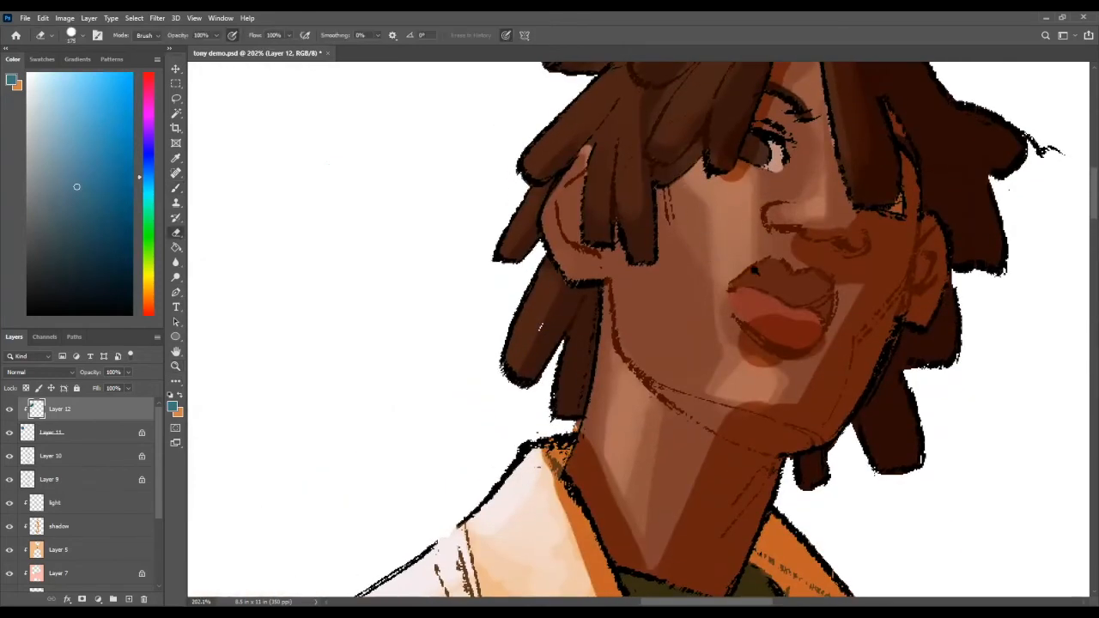
key("z")
left_click_drag(786, 268, 719, 342)
left_click_drag(715, 518, 679, 370)
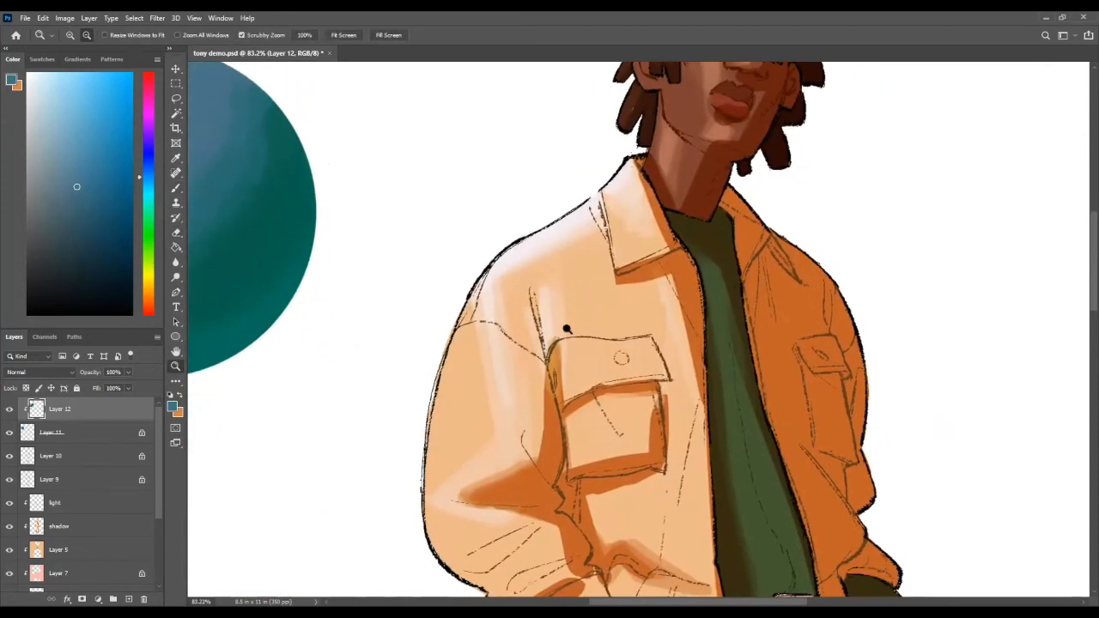
left_click_drag(547, 346, 568, 248)
left_click_drag(634, 308, 481, 459)
left_click_drag(609, 386, 679, 429)
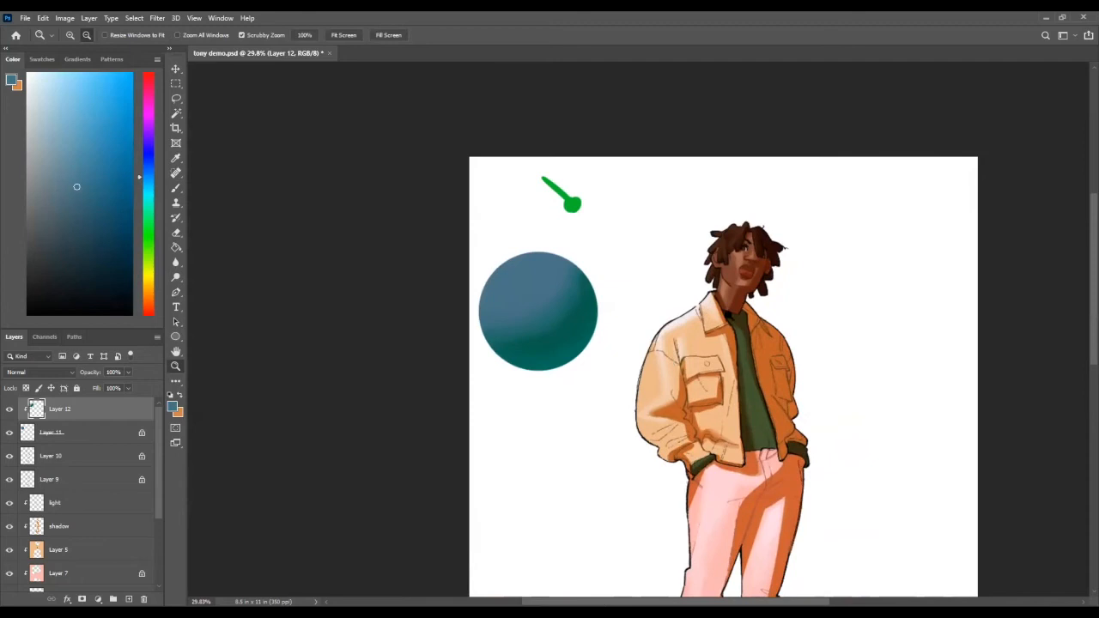
left_click_drag(728, 315, 809, 186)
mouse_move(742, 283)
left_mouse_down()
mouse_move(785, 284)
mouse_move(734, 285)
left_mouse_up()
left_click_drag(468, 307, 516, 319)
Step: Refine the circle's blue-to-teal mid-tones with sampled colours and view the circle beside the figure
left_click(484, 310, "alt")
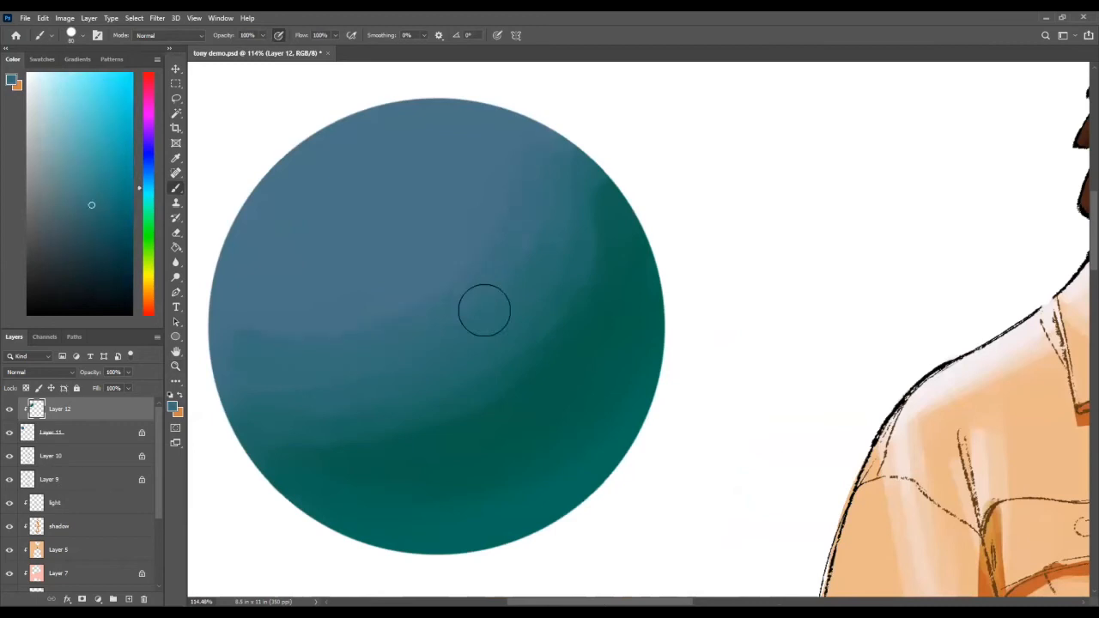
left_click(250, 317, "alt")
key("z")
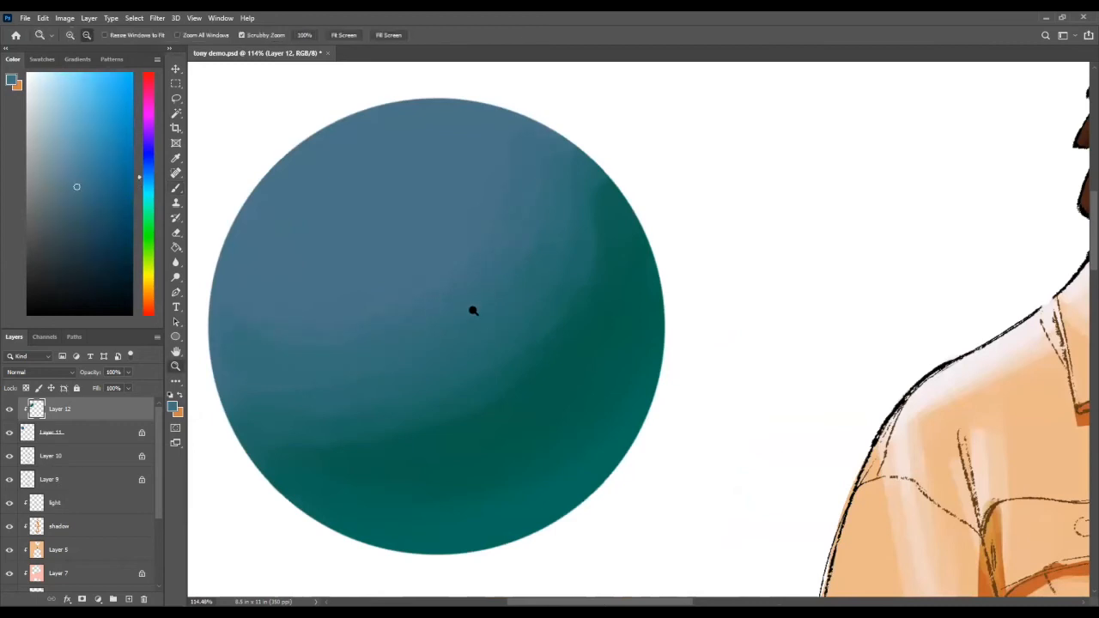
left_click_drag(473, 309, 491, 371)
left_click(396, 263, "alt")
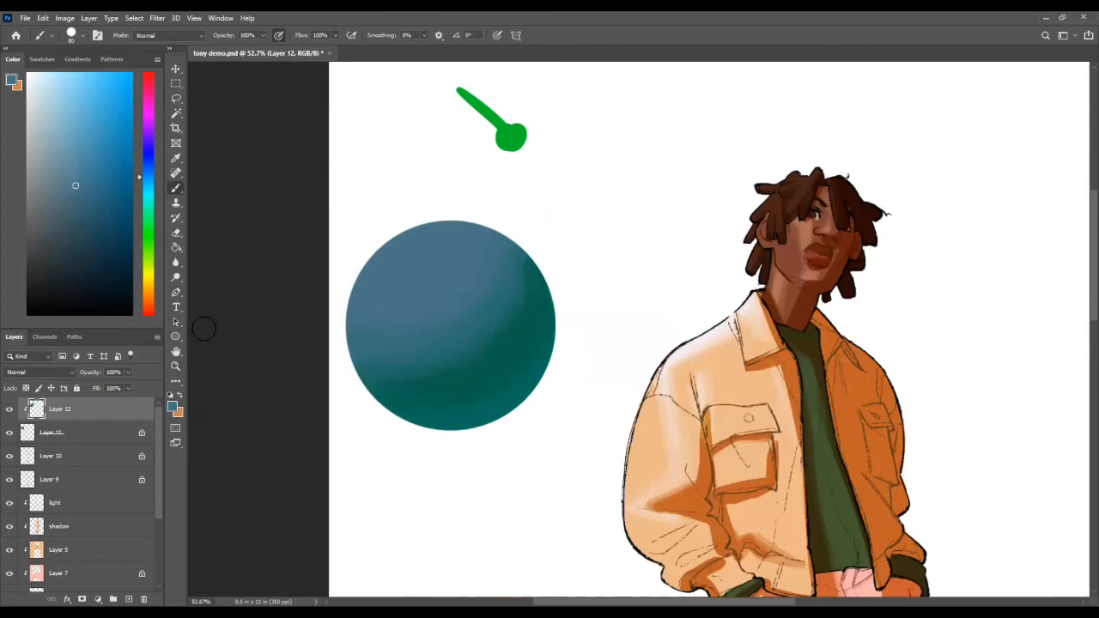
Step: Paint a highlight in progressively lighter blues on the circle's upper-left area
left_click_drag(152, 188, 150, 176)
left_click(70, 86)
mouse_move(431, 244)
left_mouse_down()
mouse_move(405, 263)
mouse_move(421, 243)
left_mouse_up()
left_click(75, 71)
left_click(57, 71)
left_click_drag(57, 70, 62, 72)
mouse_move(405, 244)
left_mouse_down()
mouse_move(419, 295)
mouse_move(449, 248)
left_mouse_up()
left_click(435, 277, "alt")
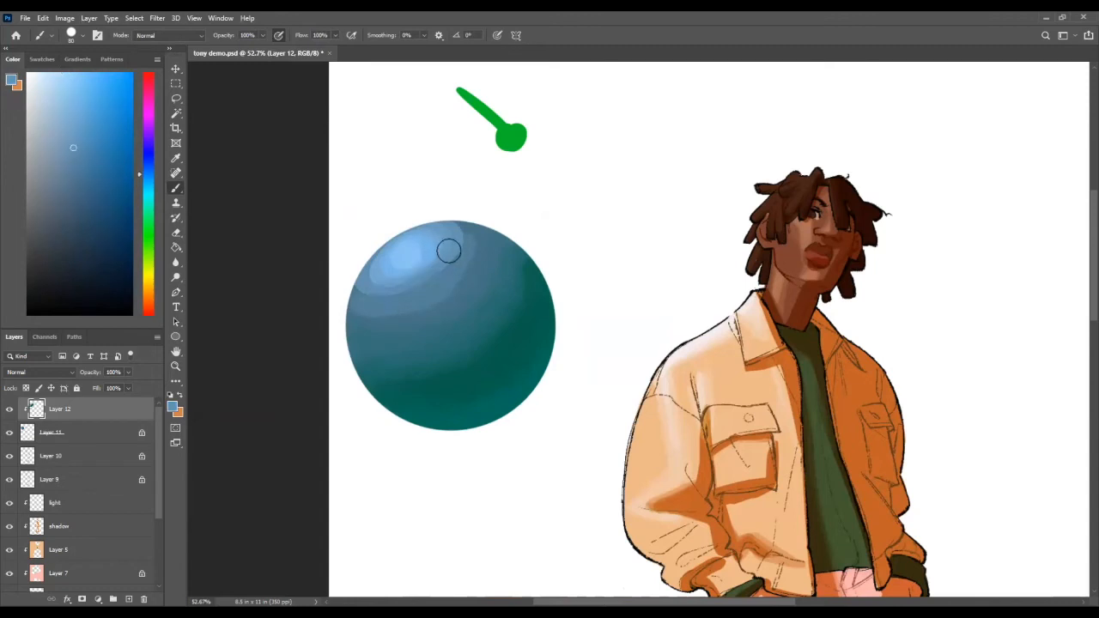
Step: Blend the highlight's outer edges into the surrounding blue and check the circle beside the whole figure
mouse_move(436, 287)
left_mouse_down()
mouse_move(399, 294)
mouse_move(461, 287)
mouse_move(430, 306)
left_mouse_up()
left_click(456, 292, "alt")
left_click(452, 285, "alt")
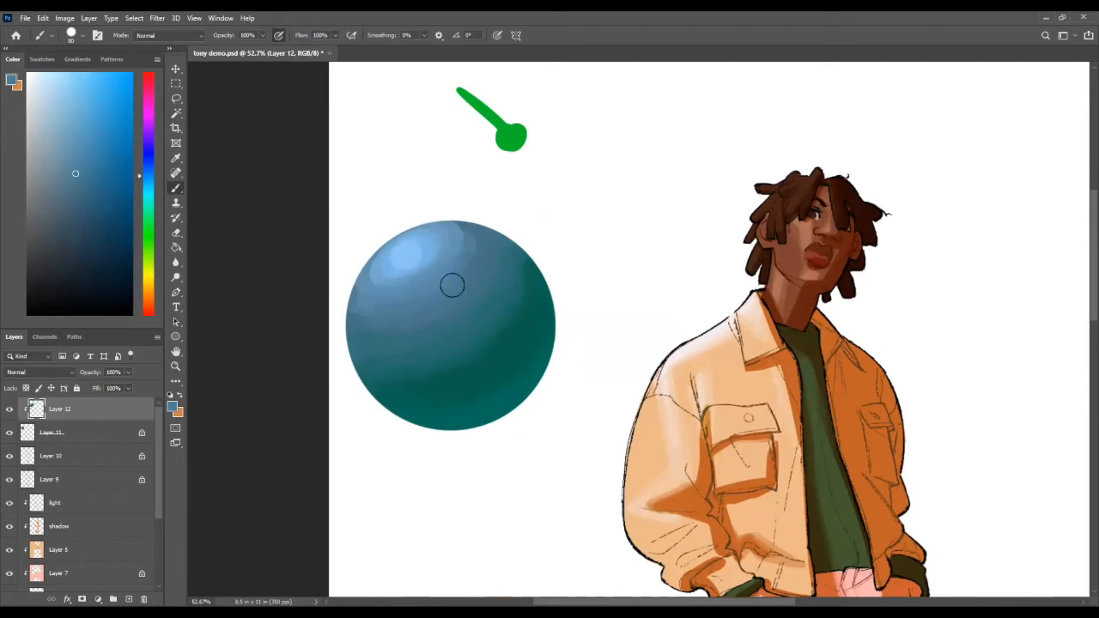
left_click(410, 300, "alt")
left_click(370, 286, "alt")
left_click(352, 312, "alt")
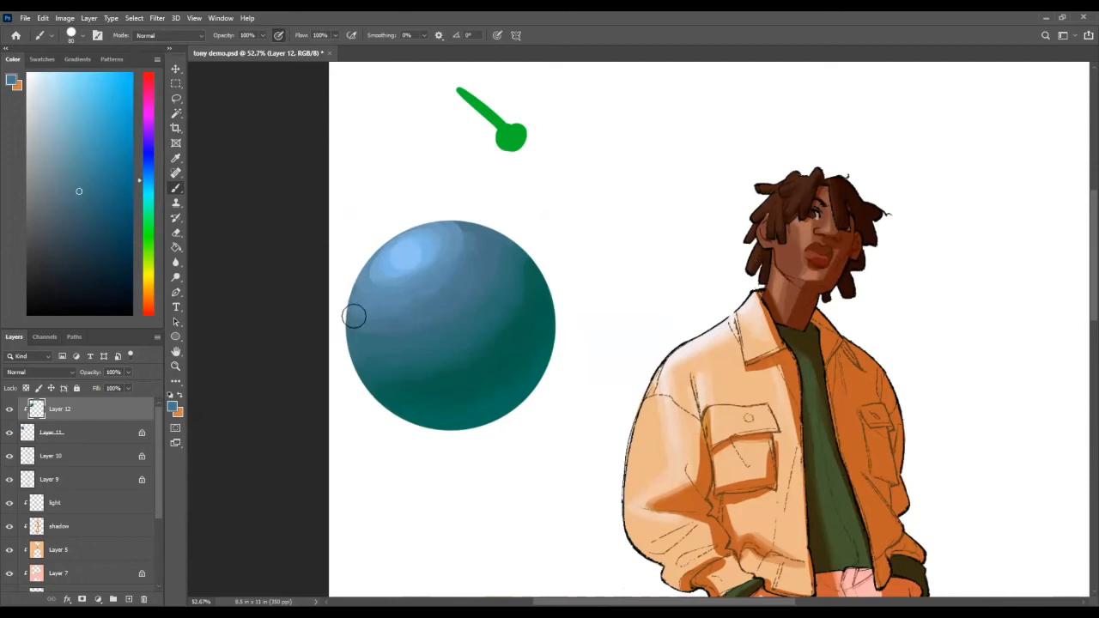
key("z")
left_click_drag(562, 311, 476, 307)
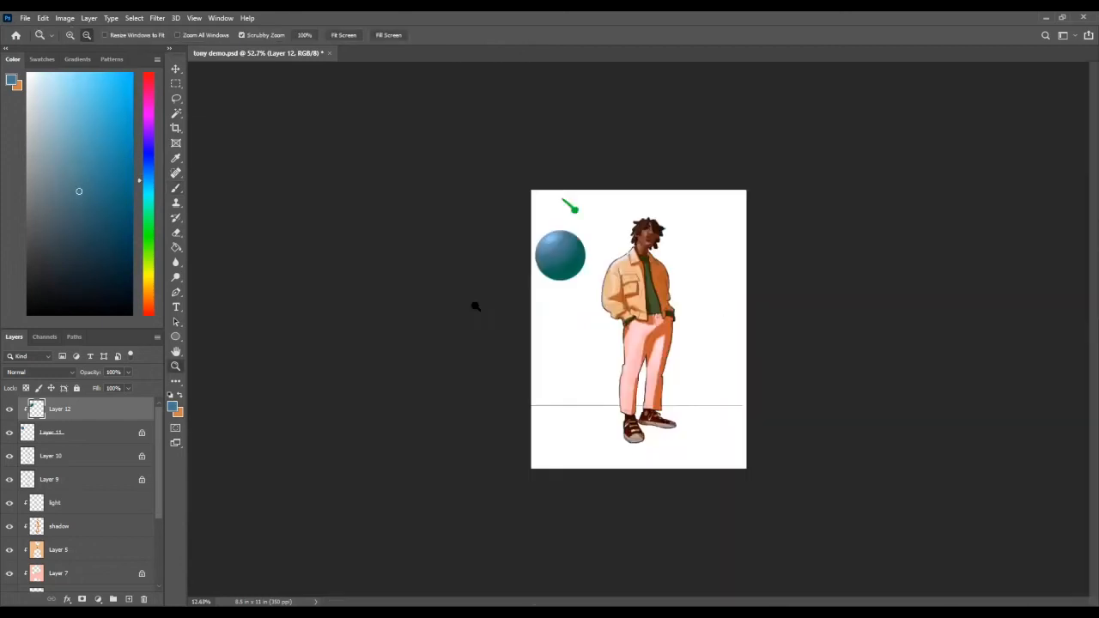
left_click_drag(549, 236, 679, 308)
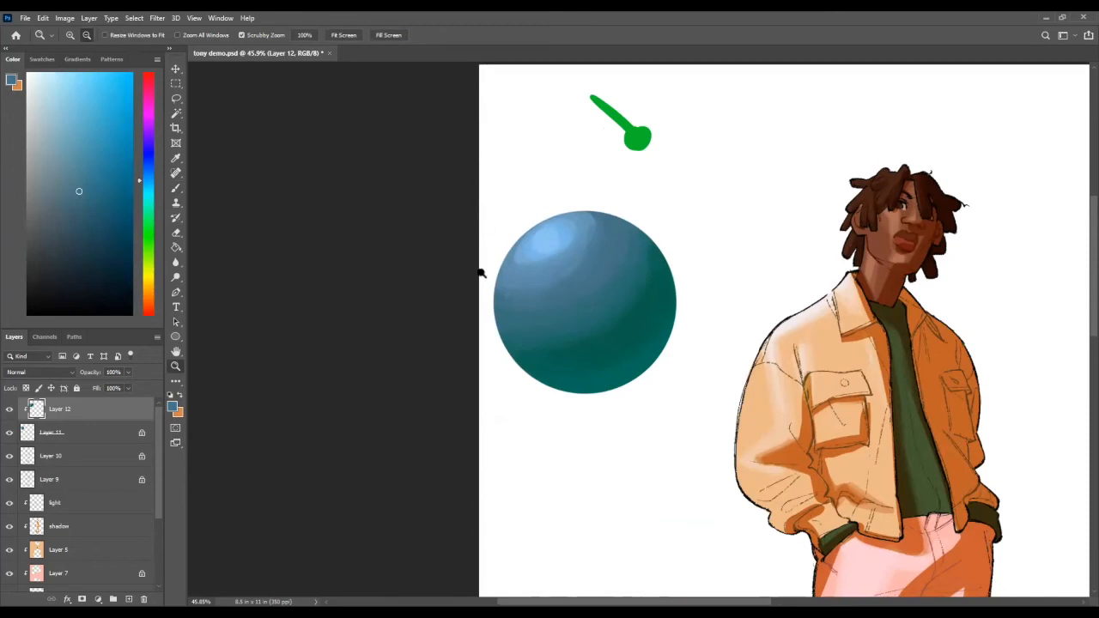
Step: Try a Hue/Saturation adjustment on the circle's shading with hue +38 and saturation +100, and undo it
left_click(64, 17)
mouse_move(112, 47)
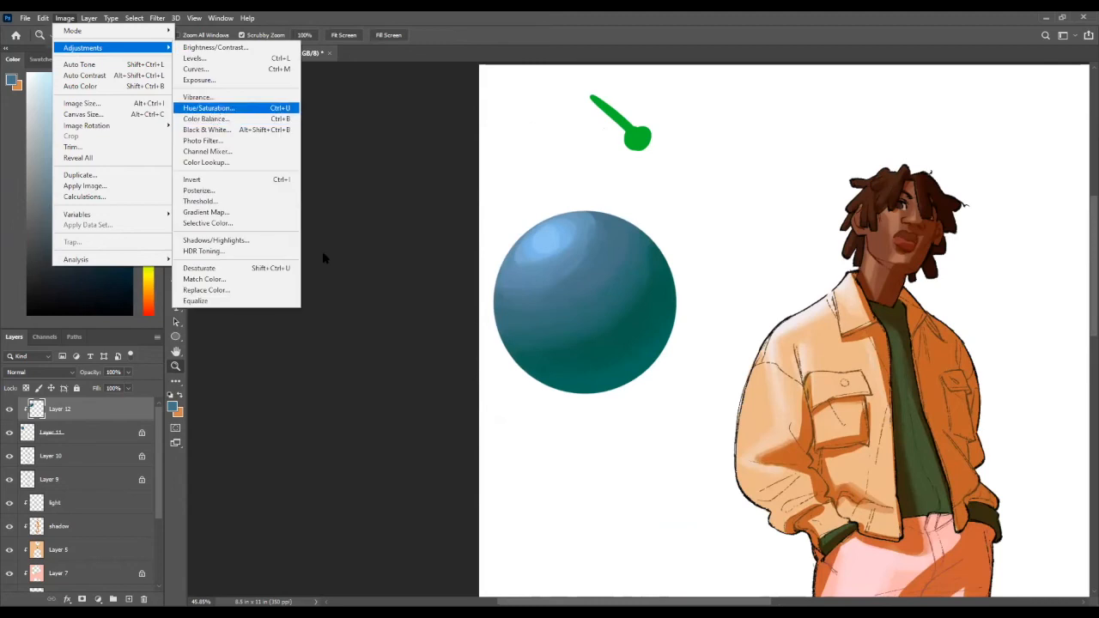
left_click(210, 108)
left_click_drag(262, 260, 315, 290)
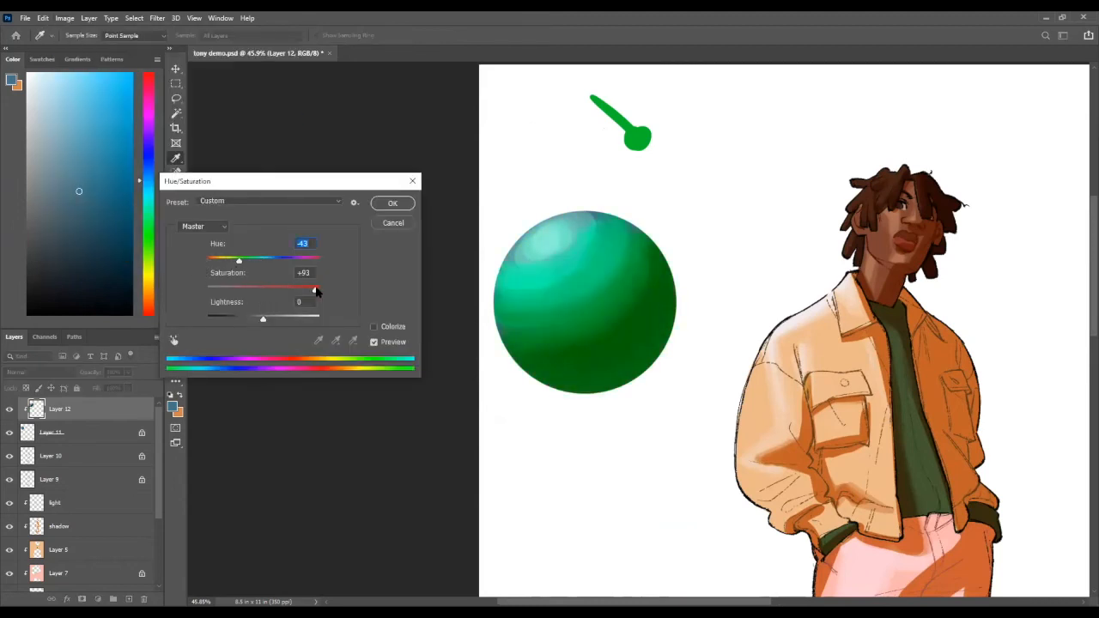
left_click_drag(239, 260, 286, 268)
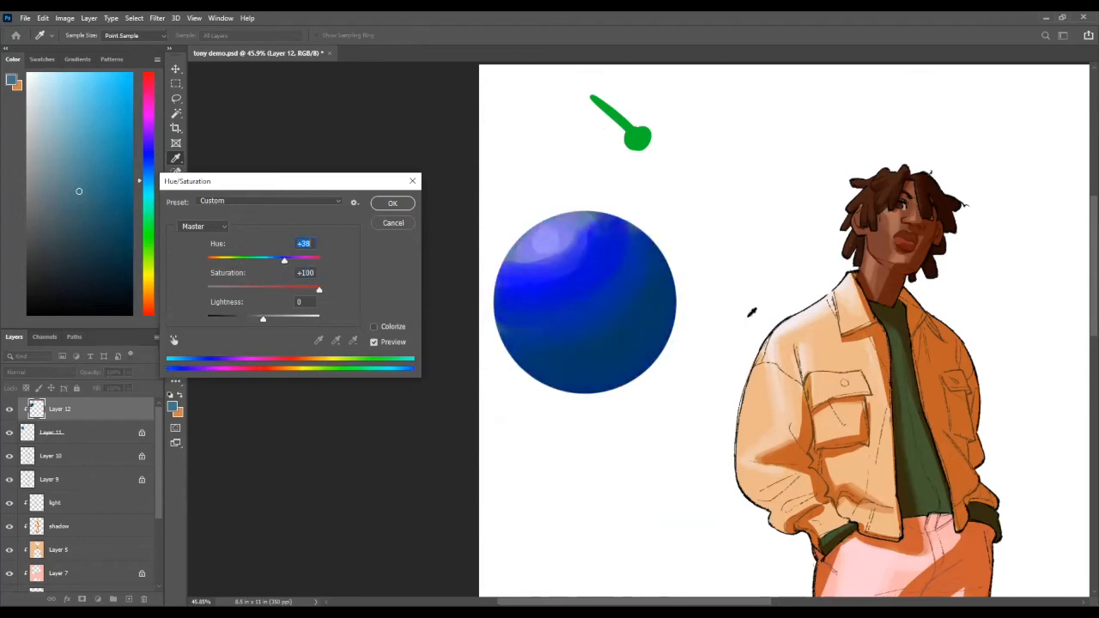
left_click(392, 204)
key("z")
left_click_drag(592, 255, 621, 284)
key("ctrl+z")
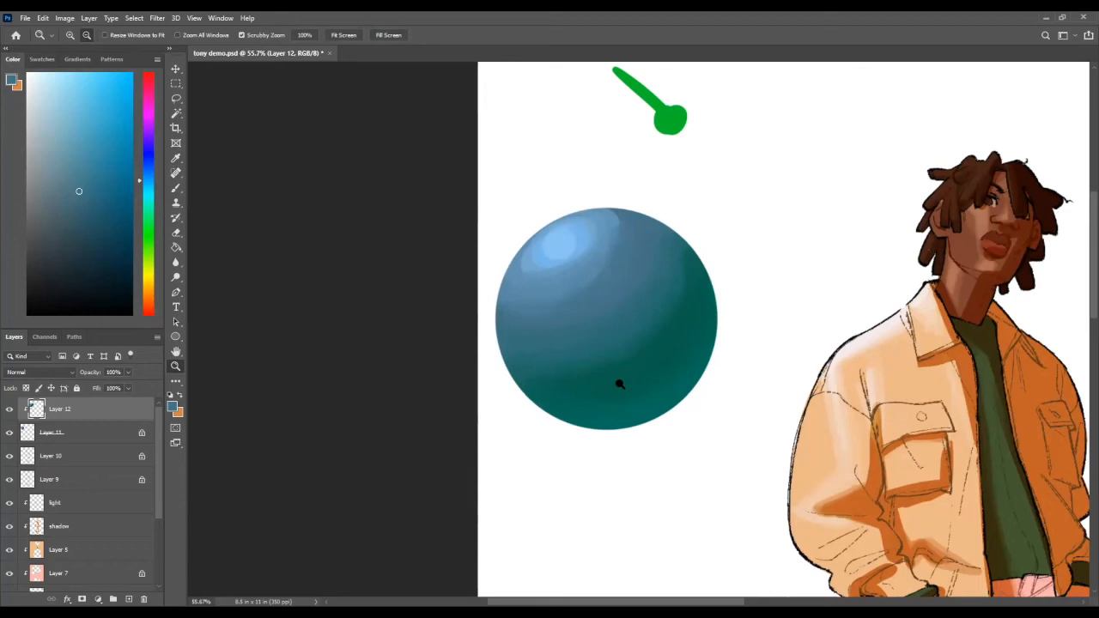
Step: Soften the steps around the circle's highlight with sampled light blue tones
mouse_move(593, 301)
left_mouse_down()
mouse_move(616, 255)
mouse_move(628, 261)
left_mouse_up()
key("b")
left_click(604, 255, "alt")
key("ctrl+z")
left_click(628, 257, "alt")
left_click(580, 265, "alt")
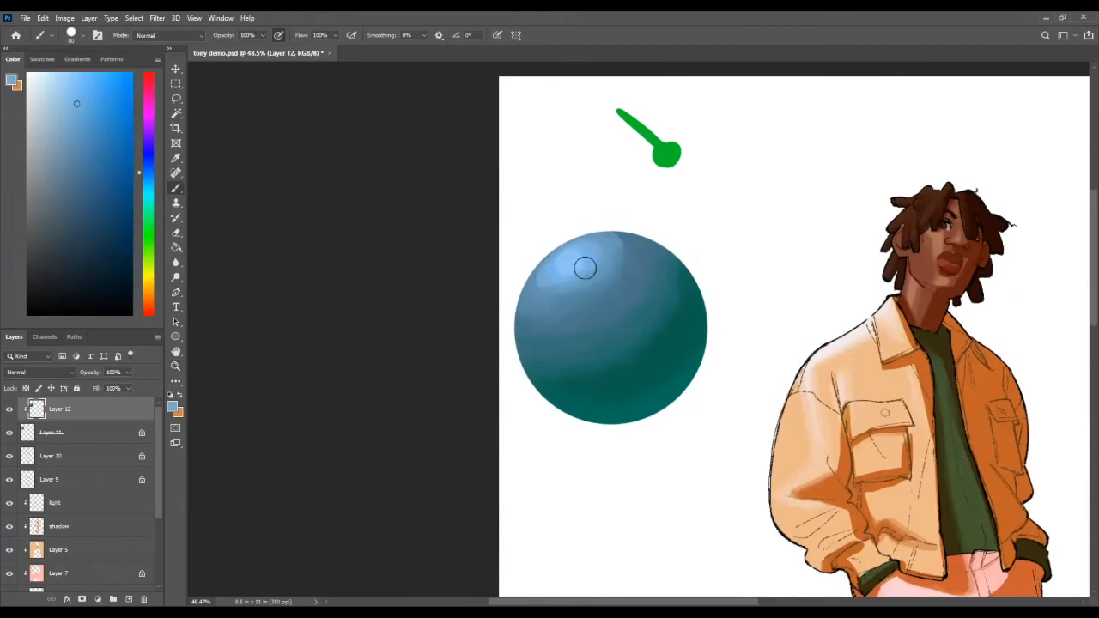
left_click(550, 275, "alt")
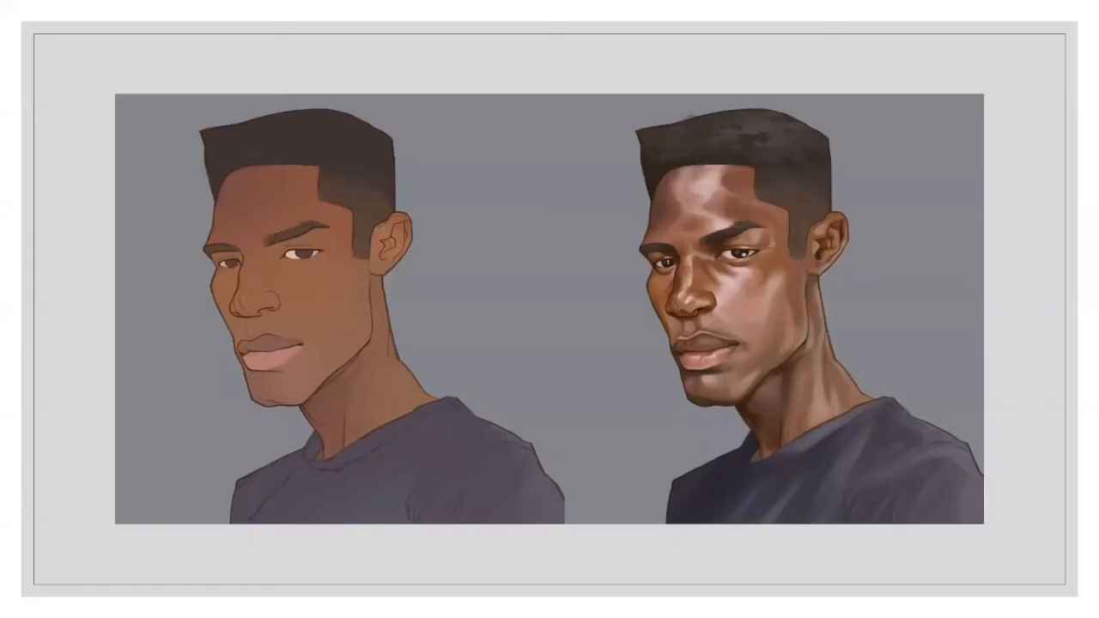
key("Left")
key("Right")
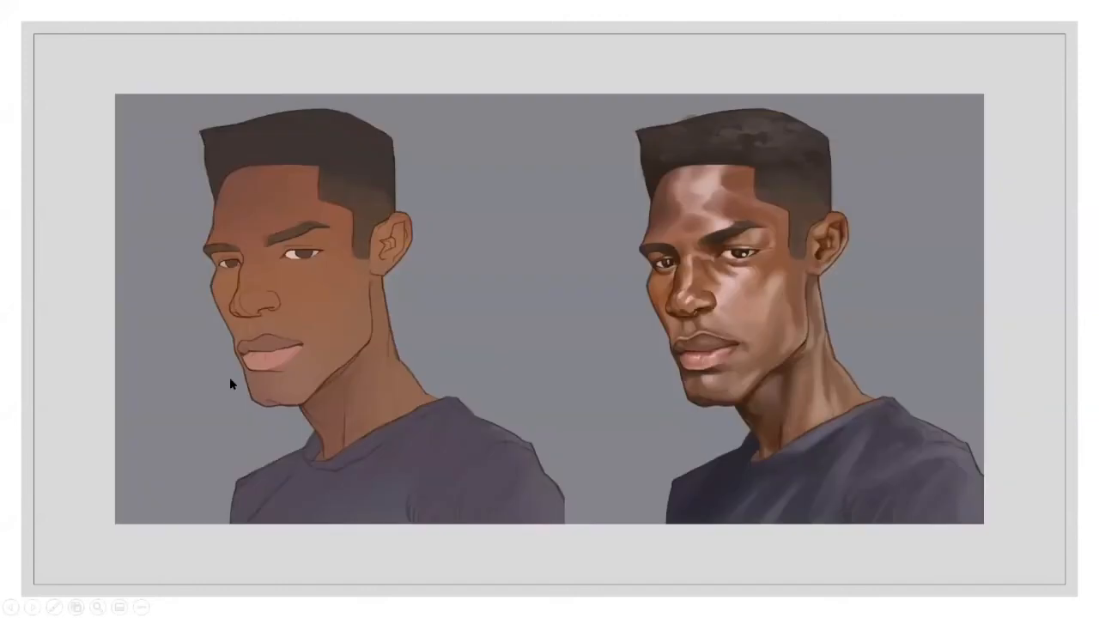